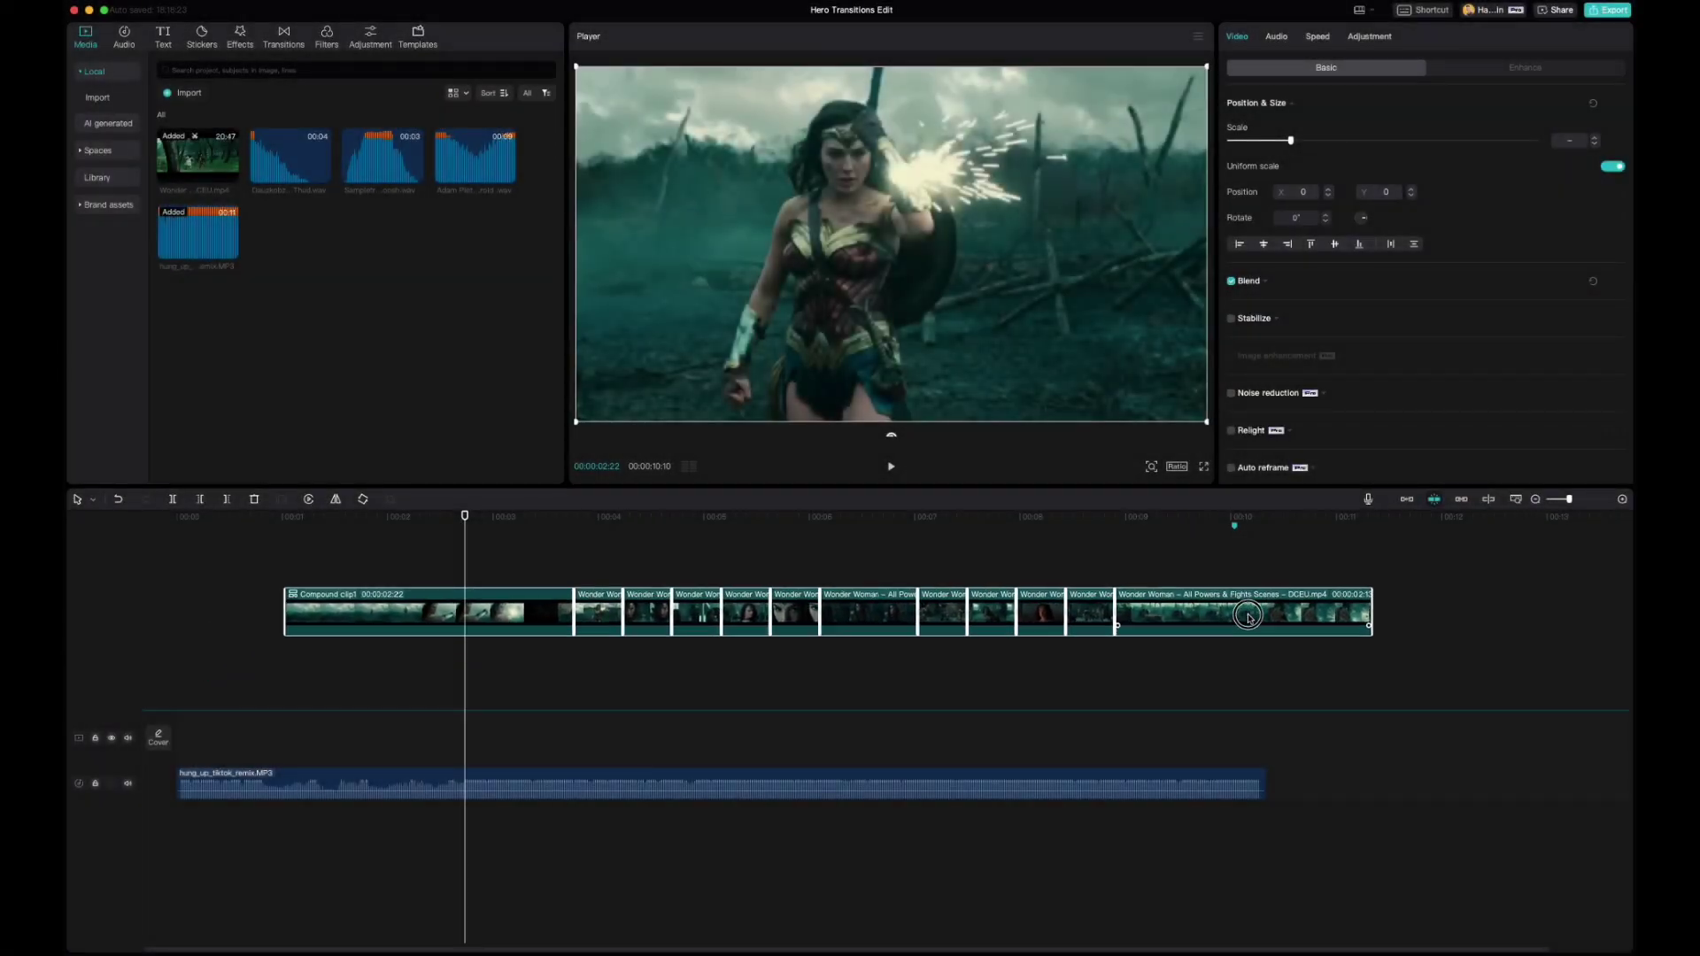
- Move the Wonder Woman clip row down onto the main track right after Compound clip1
left_click_drag(1248, 617, 1121, 746)
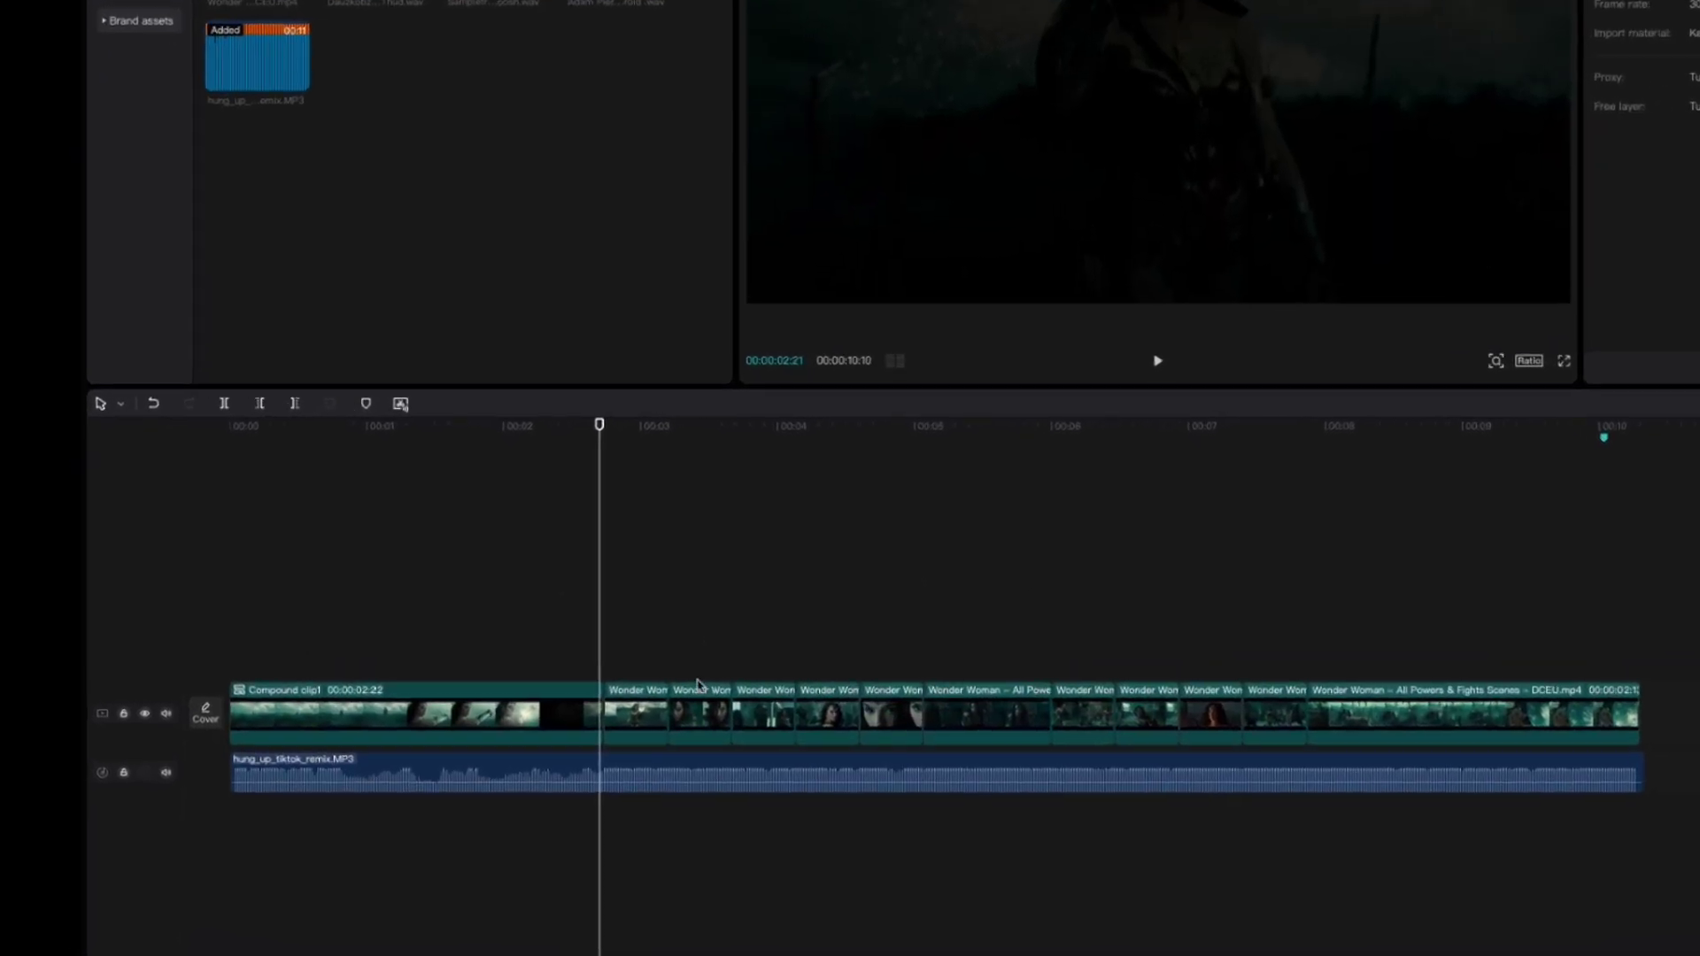
- Give the first clip after the compound clip a 0.3-second Fade Out exit animation
left_click(493, 740)
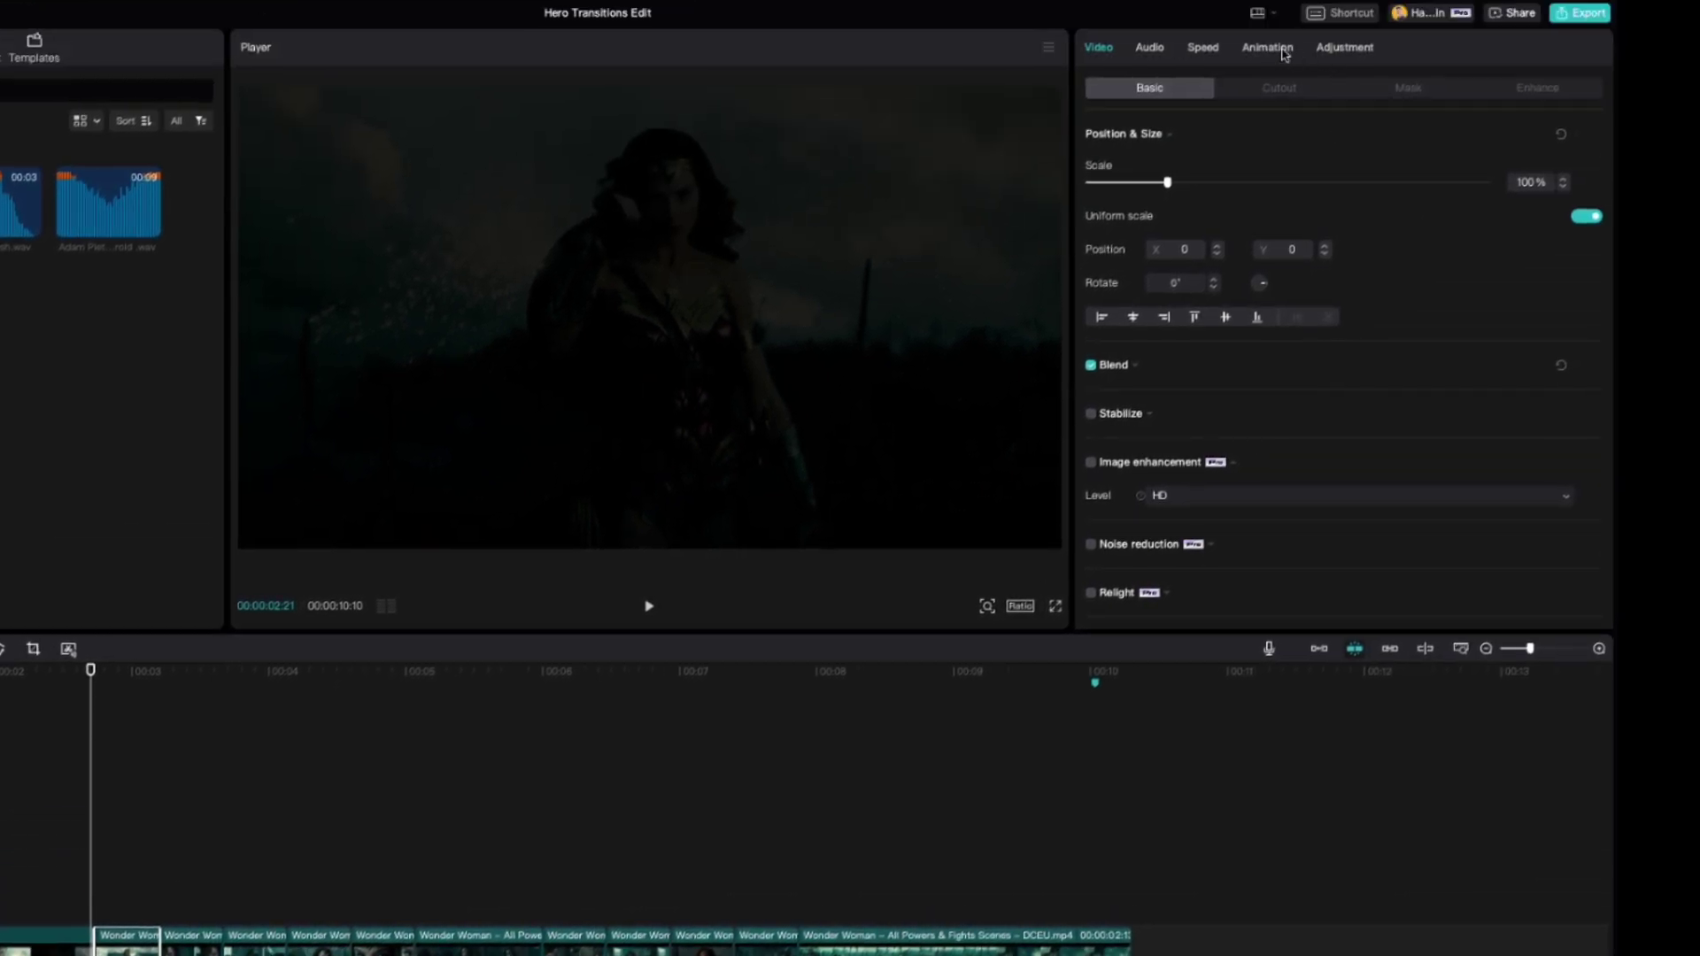
left_click(1268, 48)
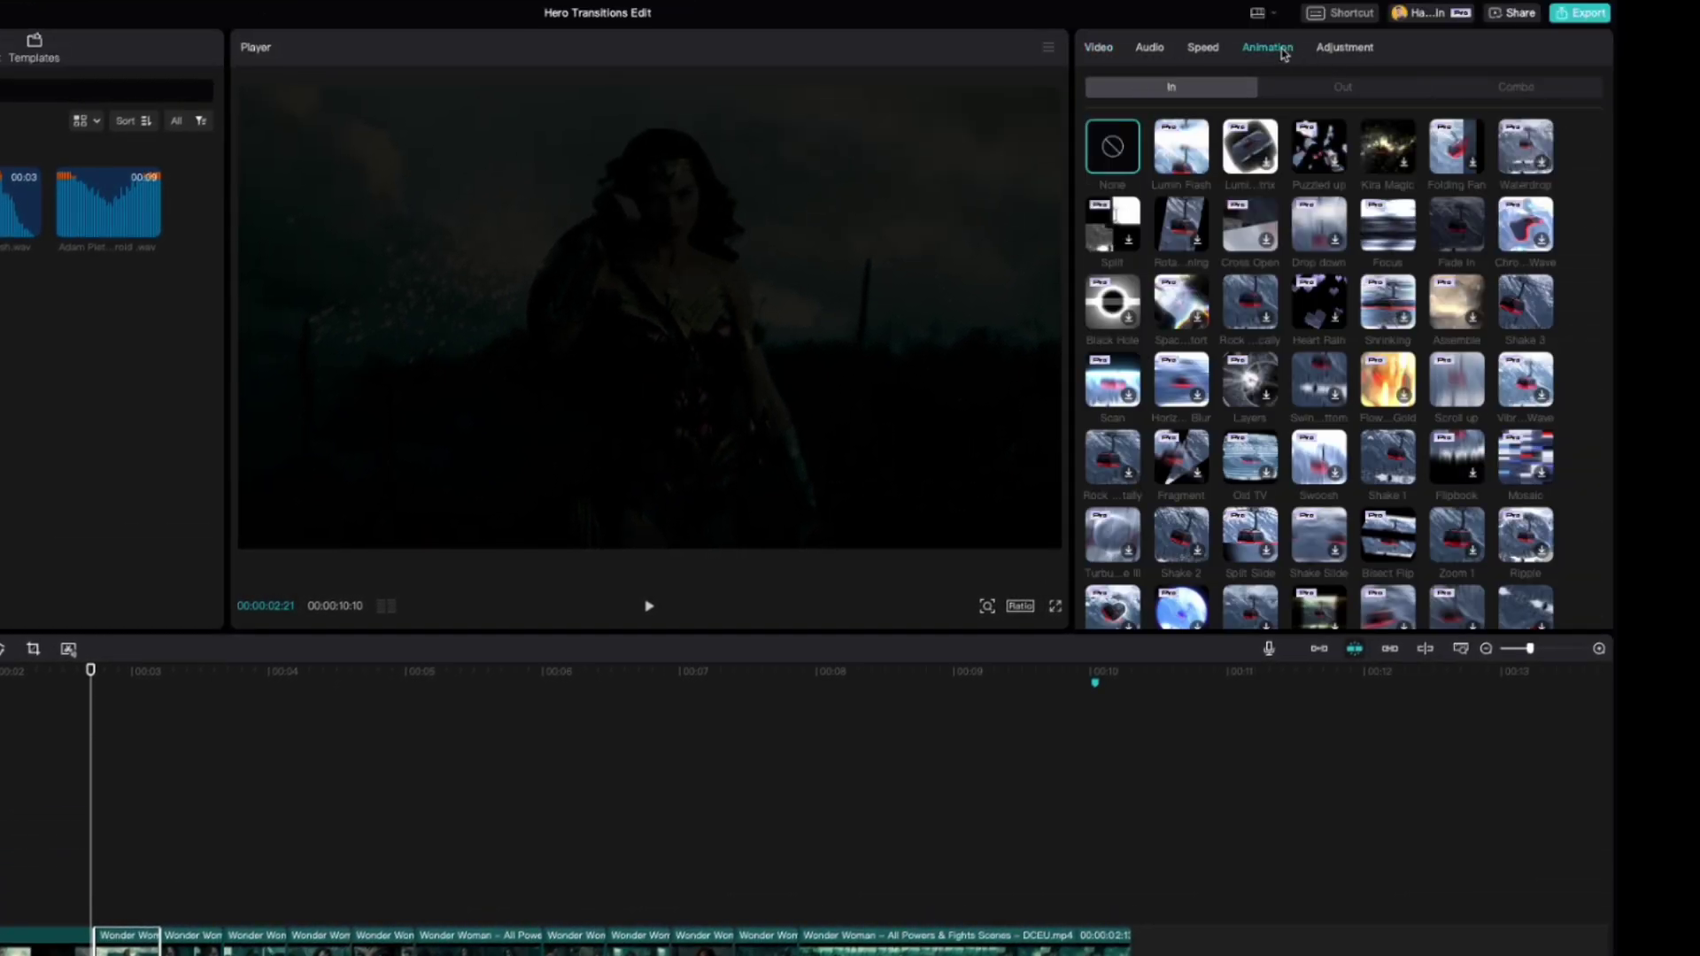
left_click(1301, 93)
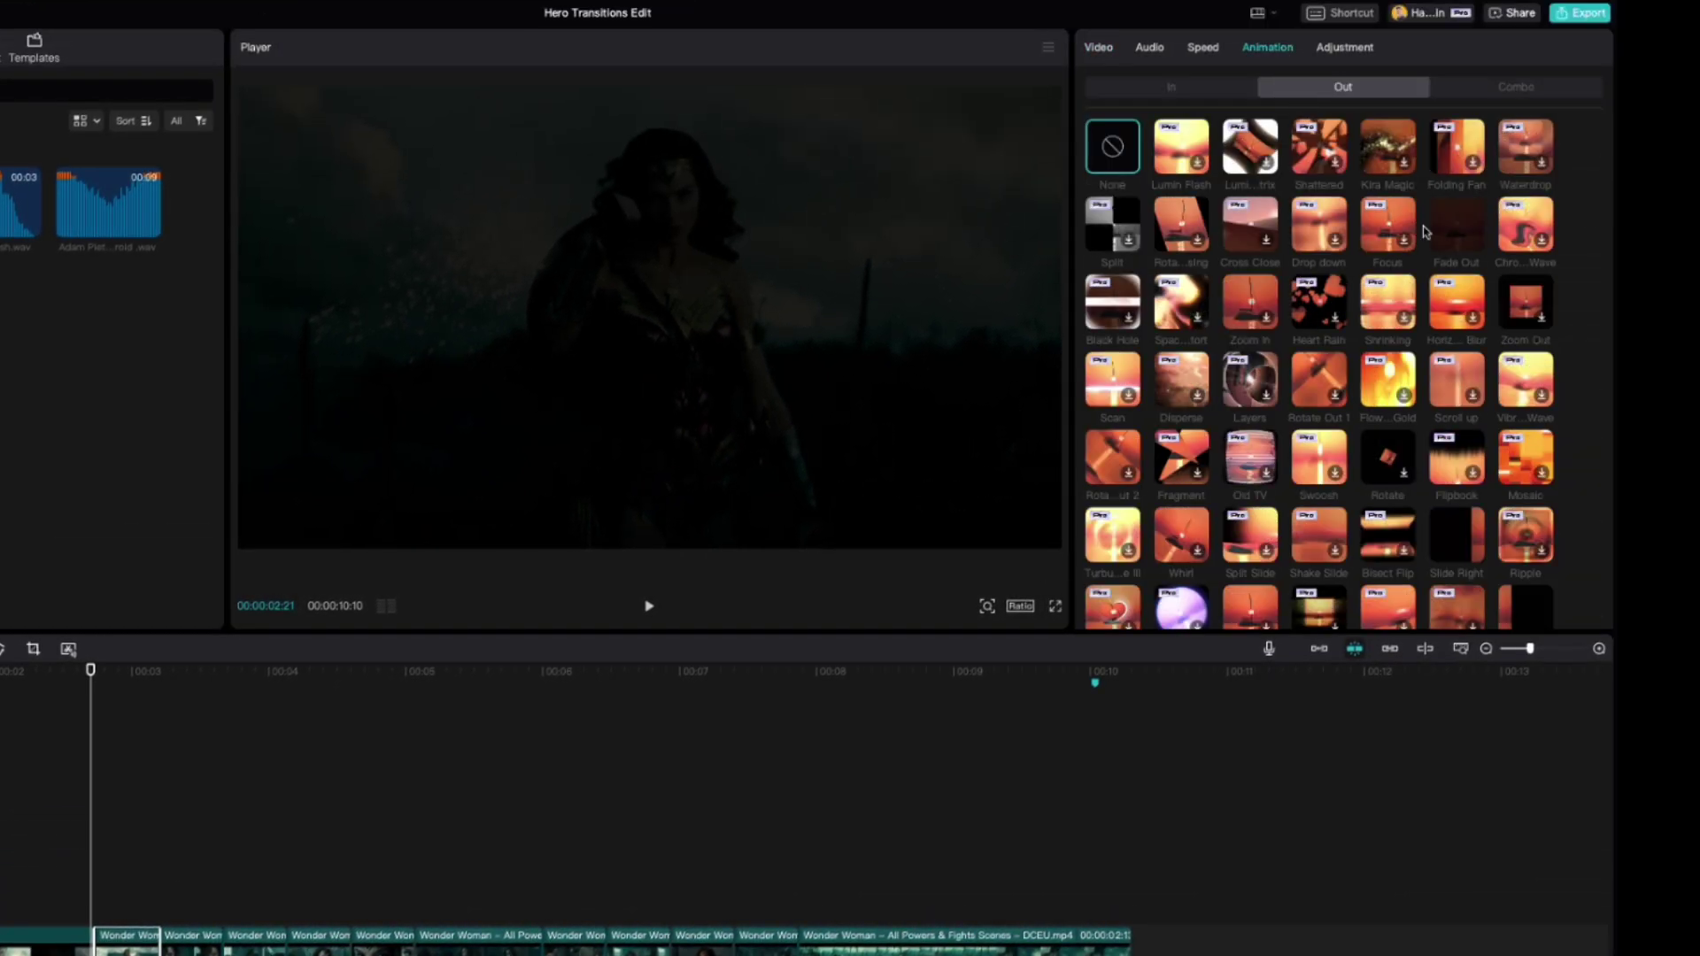
left_click(1436, 232)
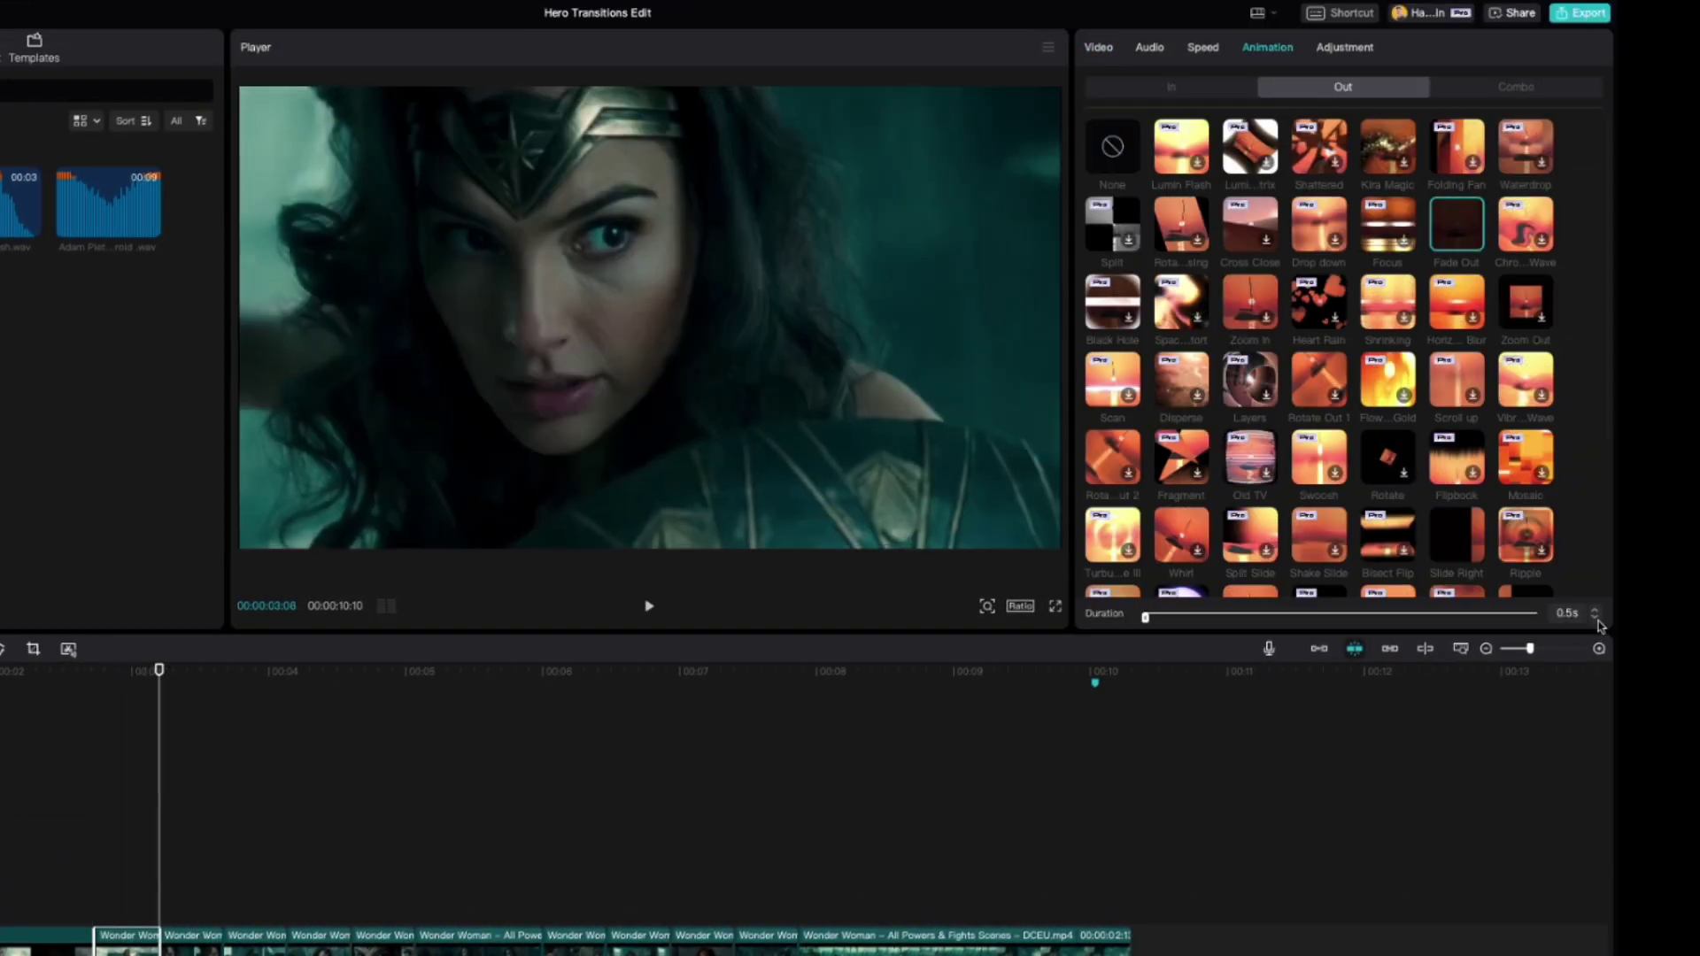
left_click(1598, 619)
left_click(1598, 619)
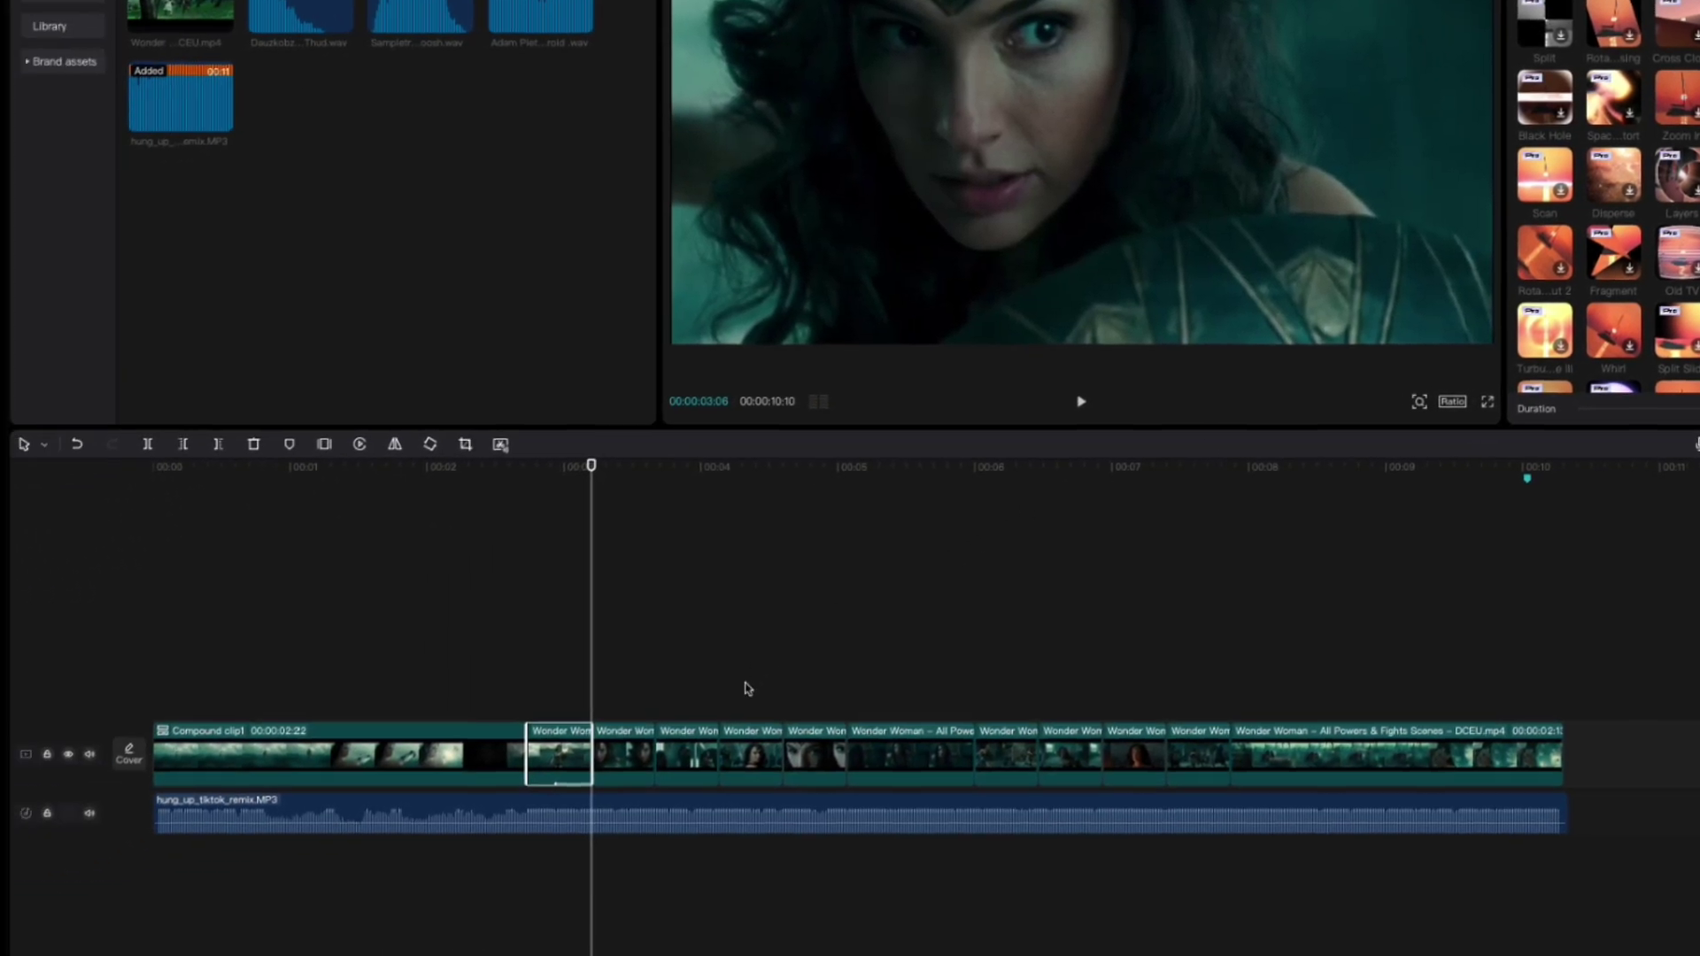
- Apply the same Fade Out exit animation to each of the seven remaining Wonder Woman clips
left_click(635, 761)
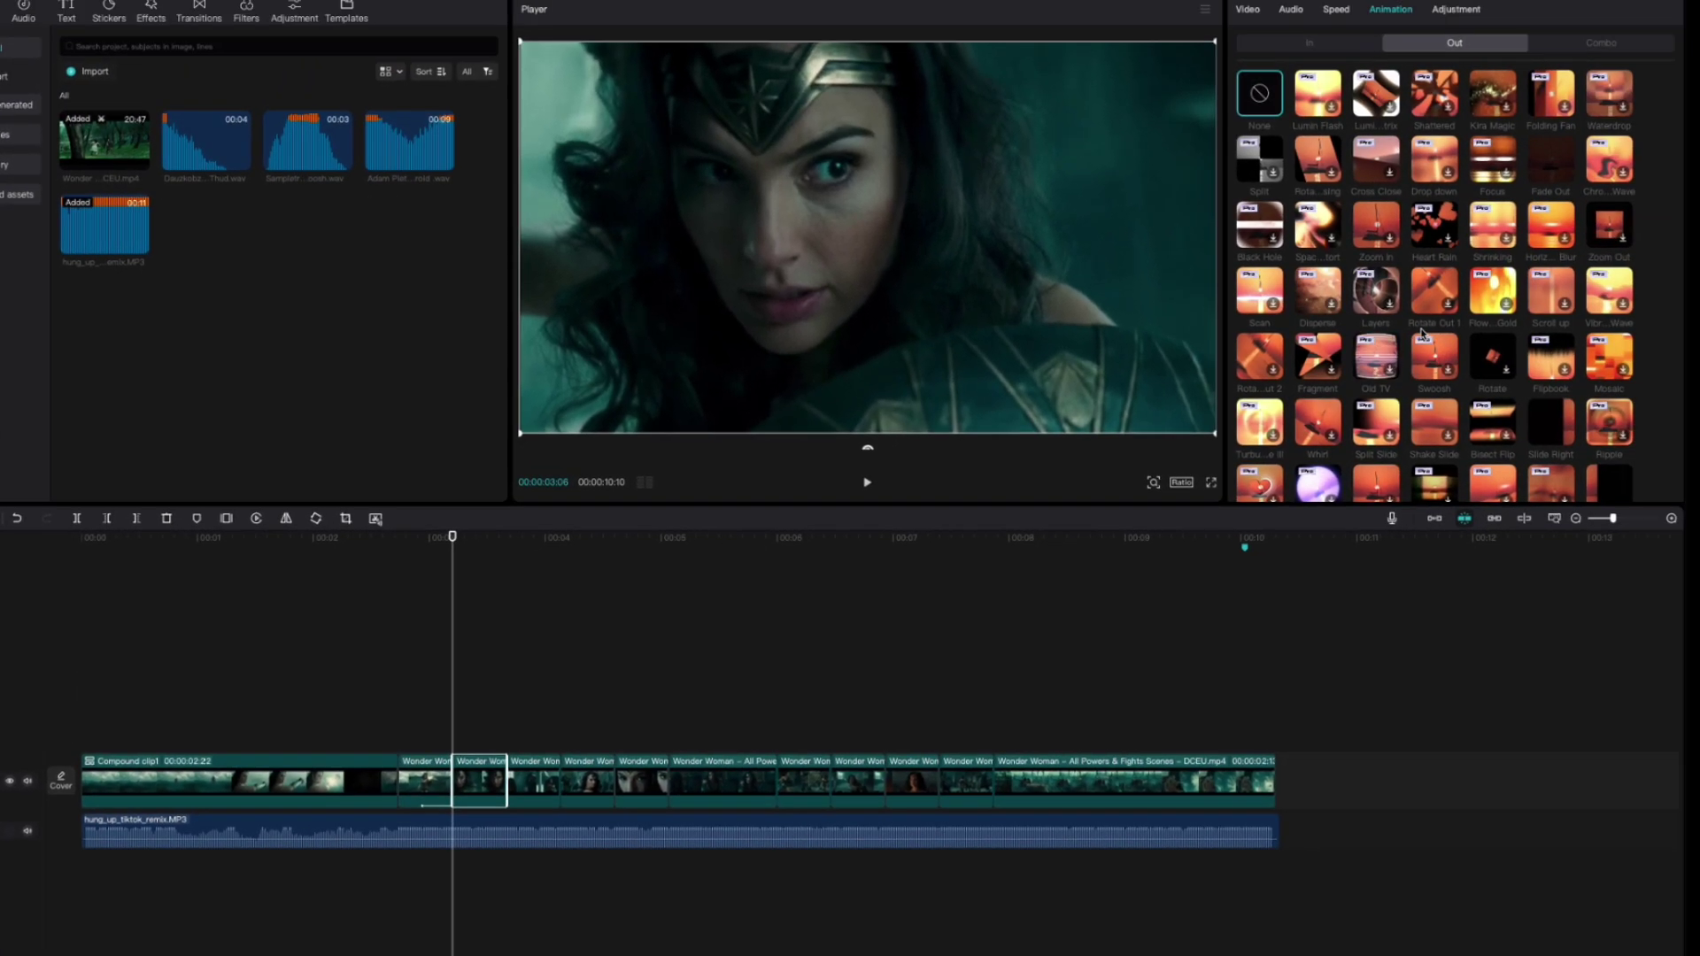
left_click(1551, 159)
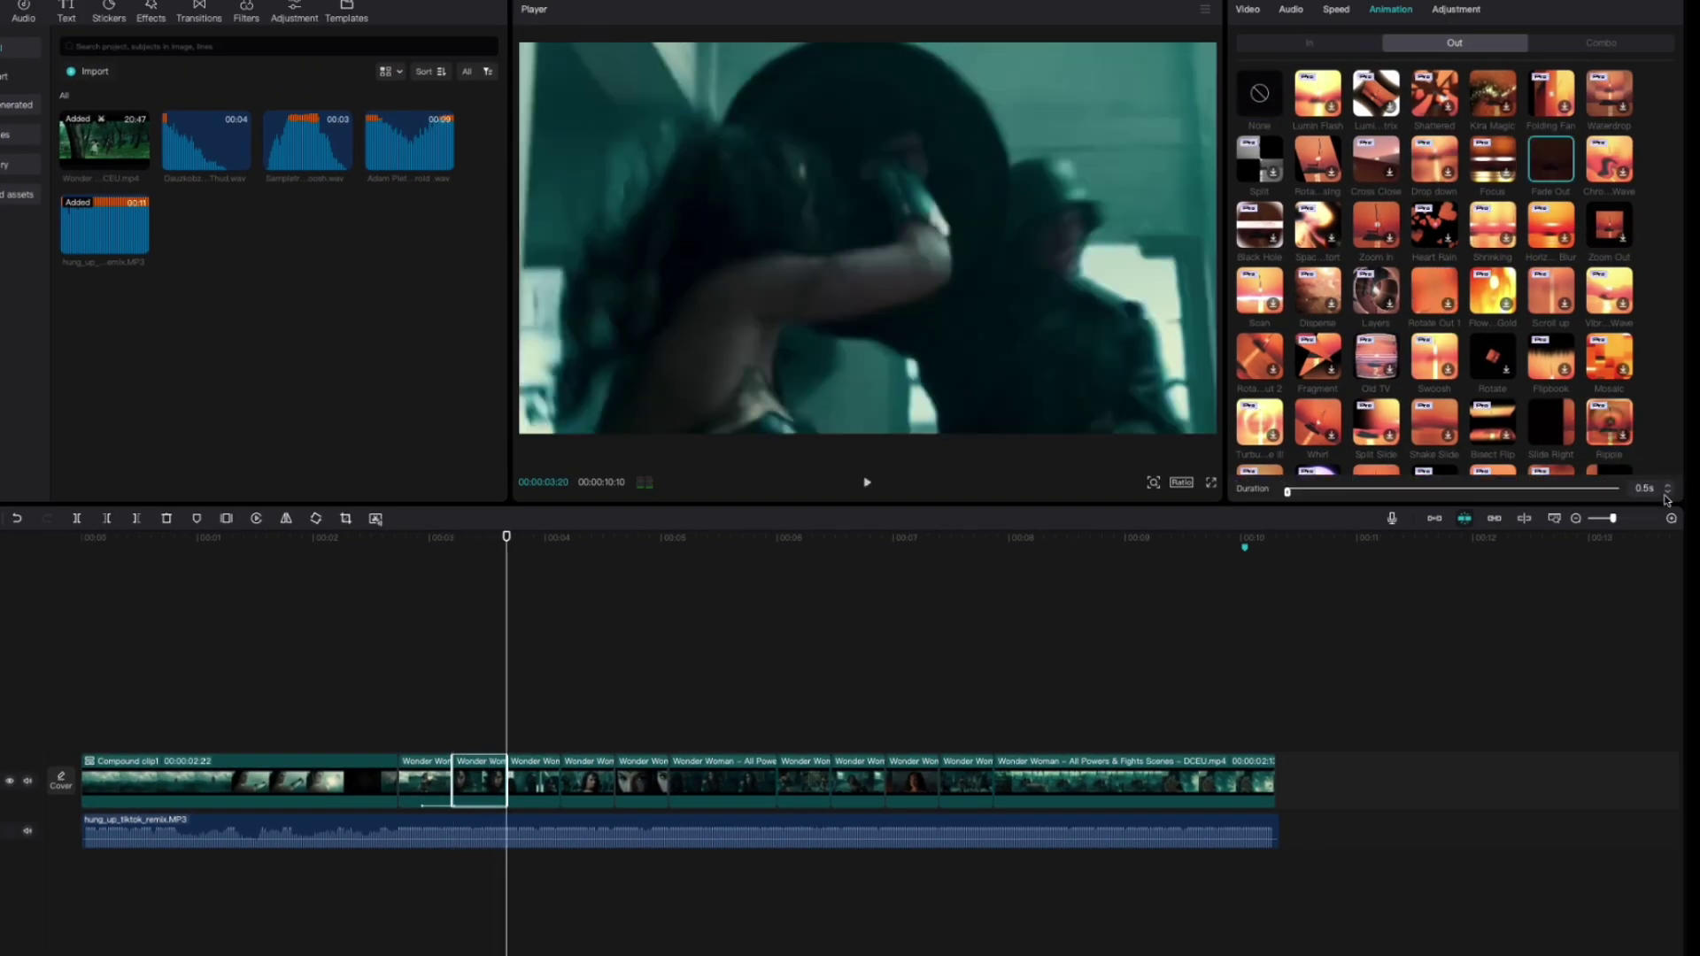
left_click(742, 785)
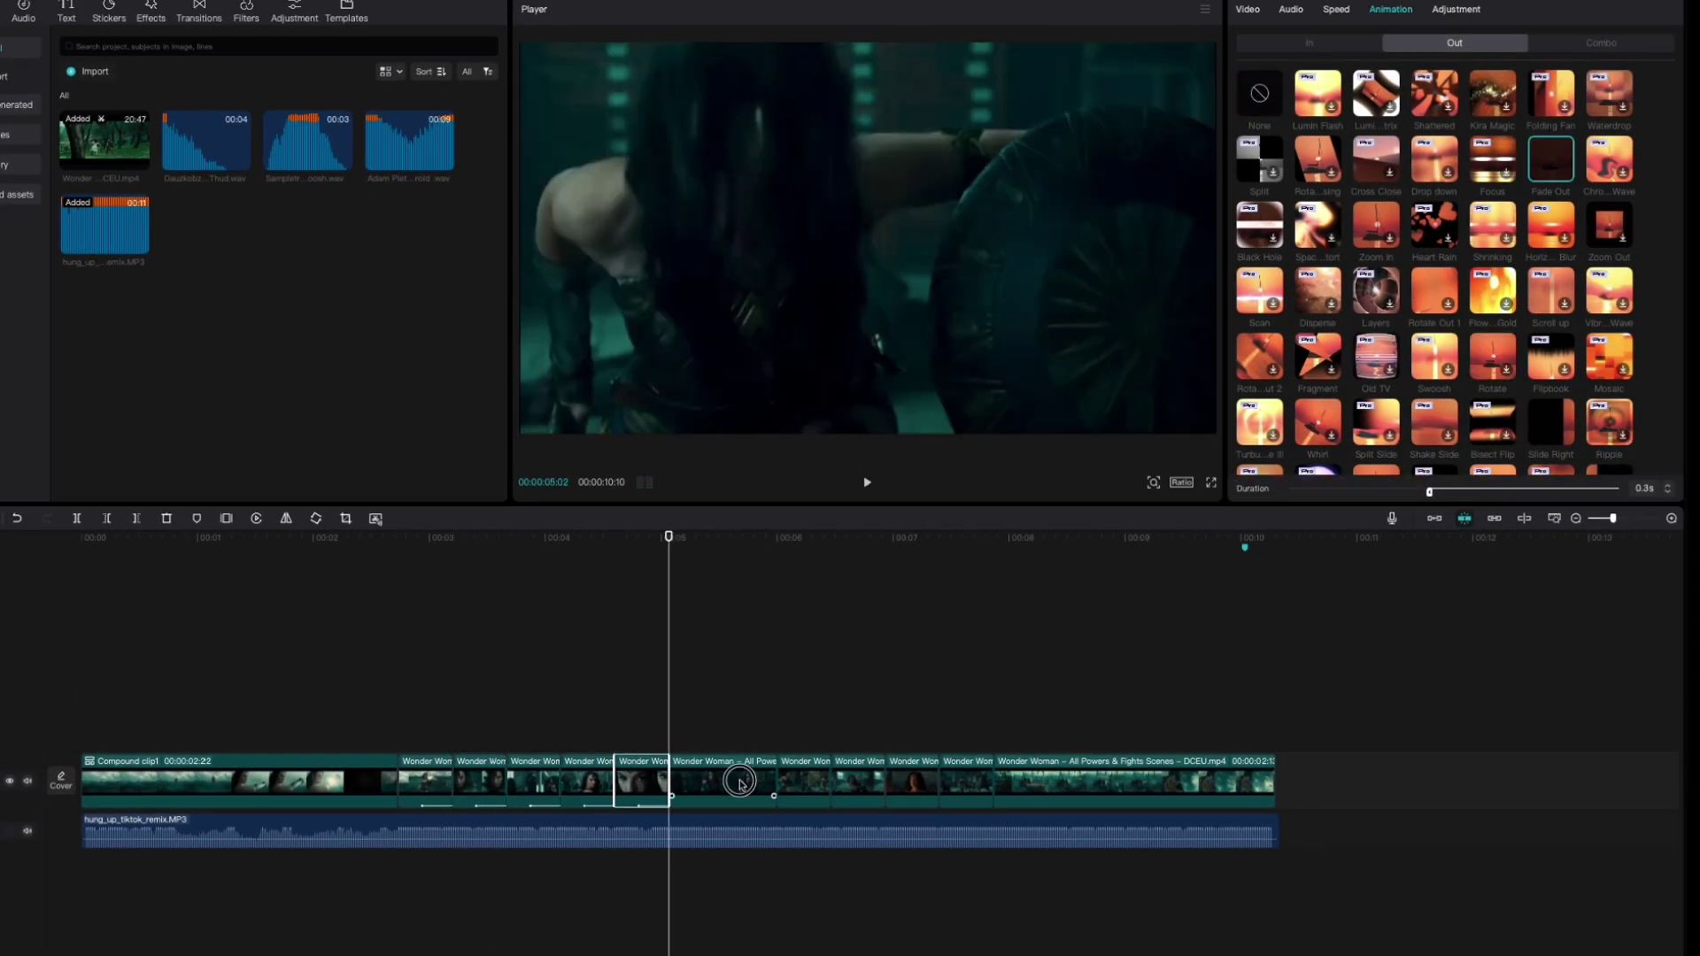
left_click(1551, 159)
left_click(805, 785)
left_click(1551, 159)
left_click(858, 784)
left_click(1550, 160)
left_click(912, 785)
left_click(1550, 160)
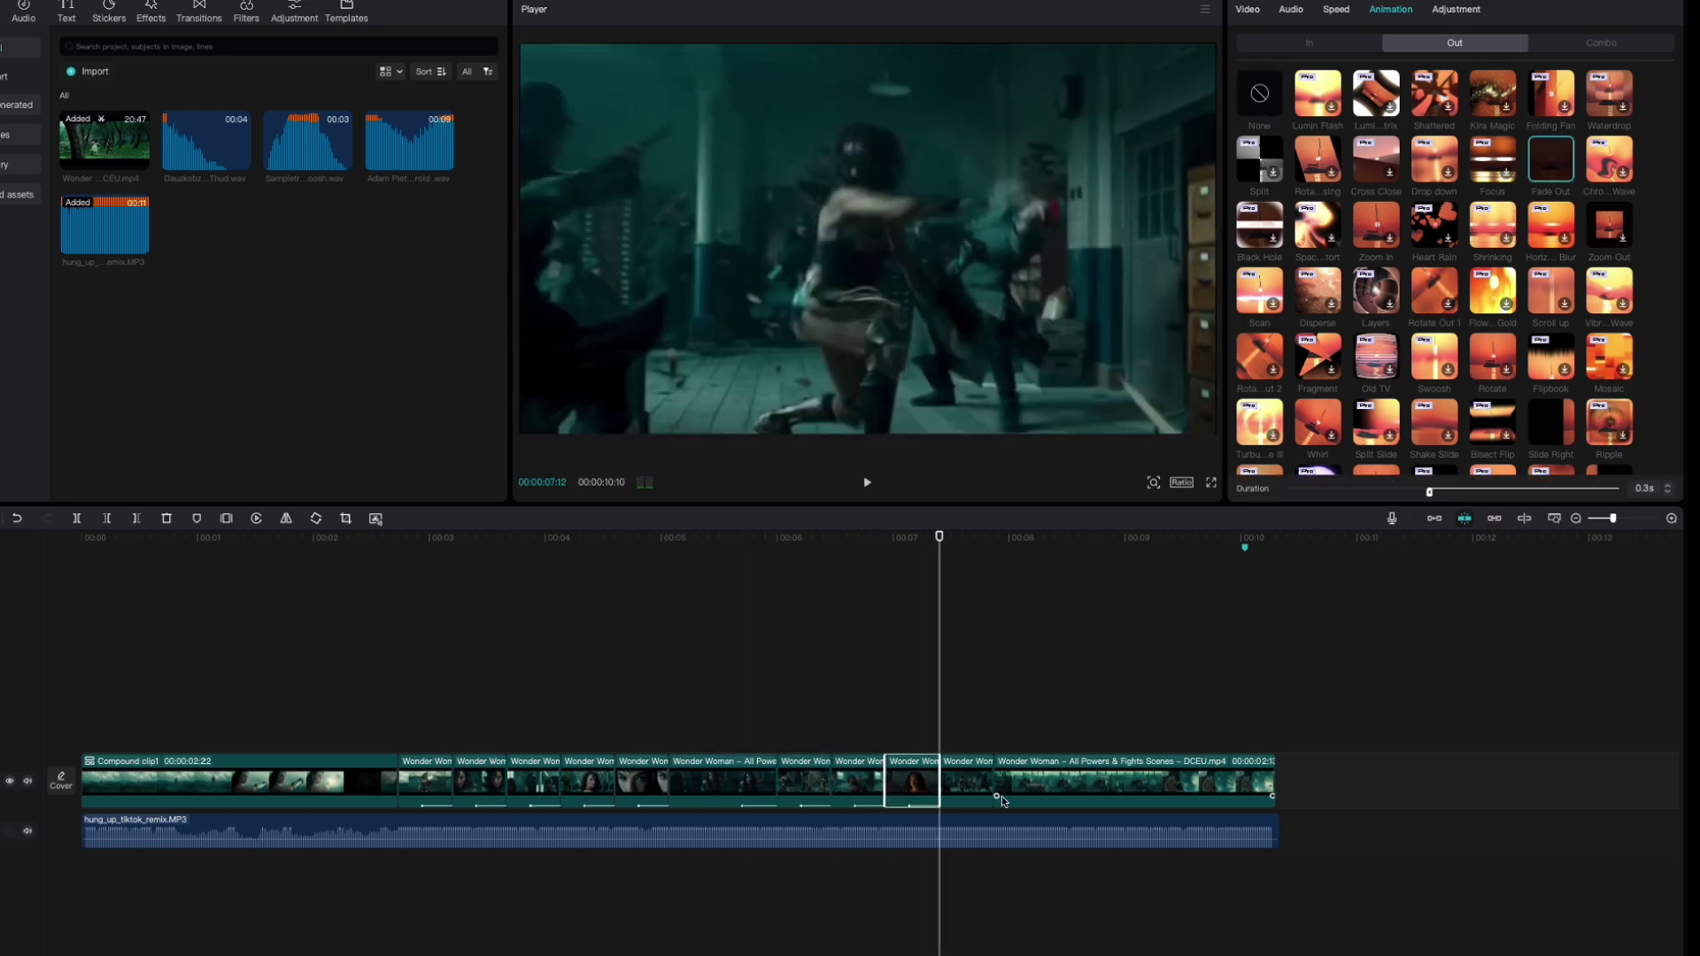
left_click(967, 784)
left_click(1551, 159)
left_click(1133, 784)
left_click(1551, 160)
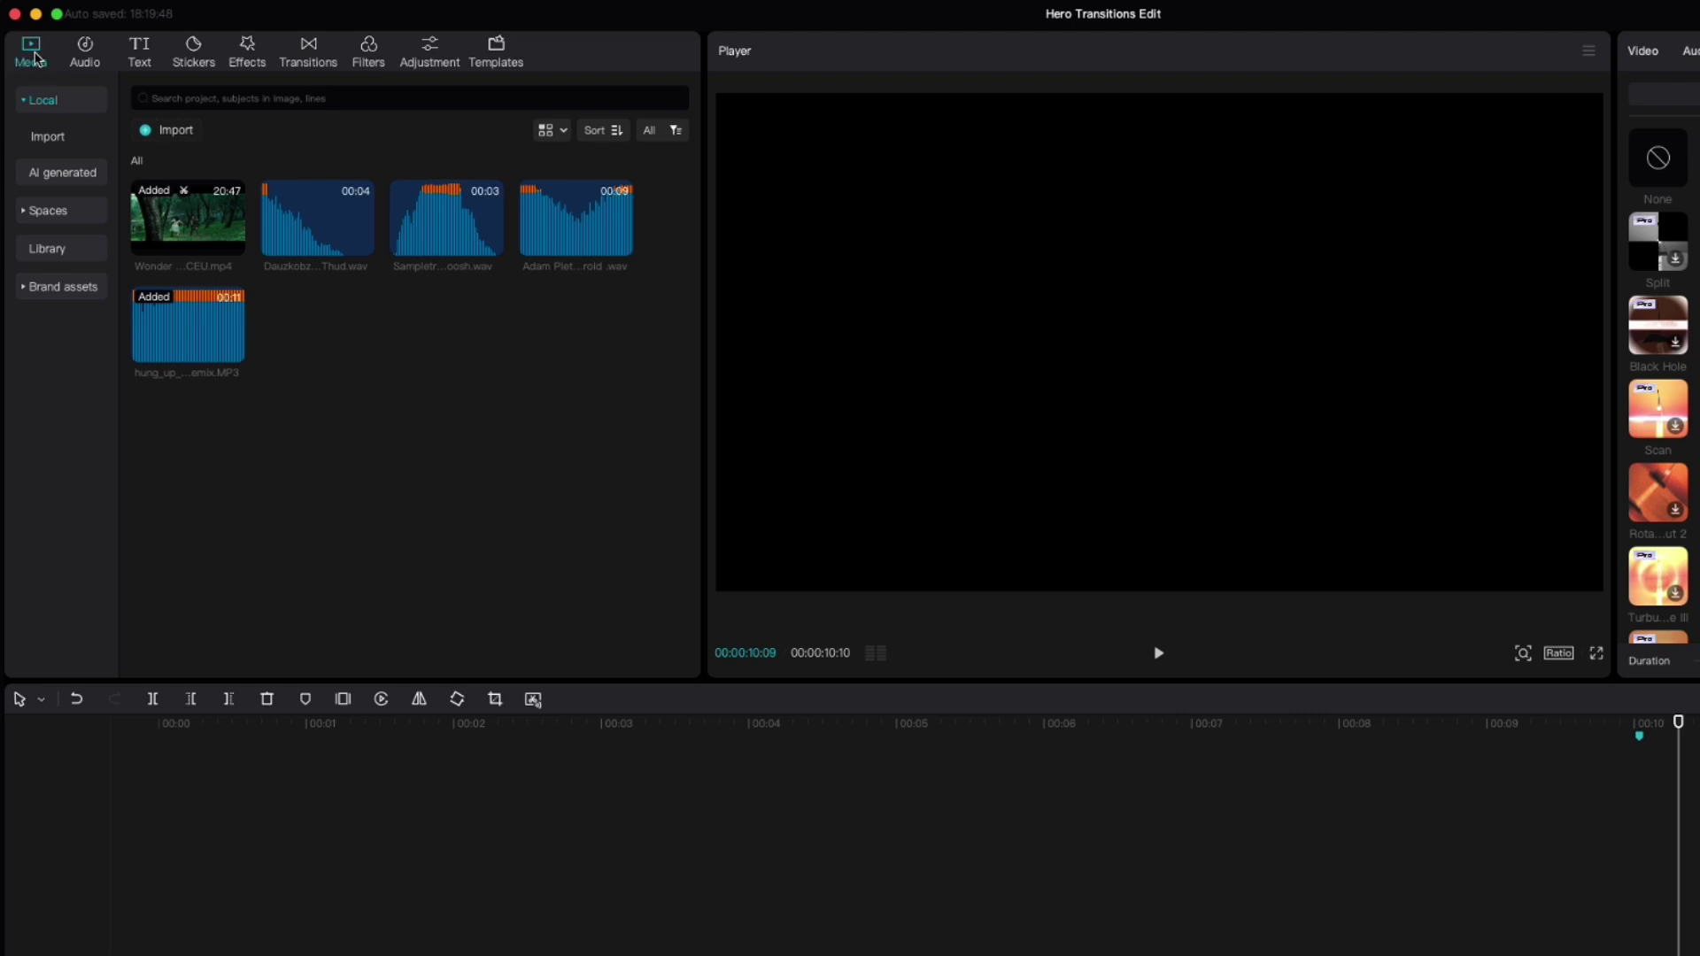
- Open the Library's Trending stock media to reveal the plain white clip
left_click(60, 254)
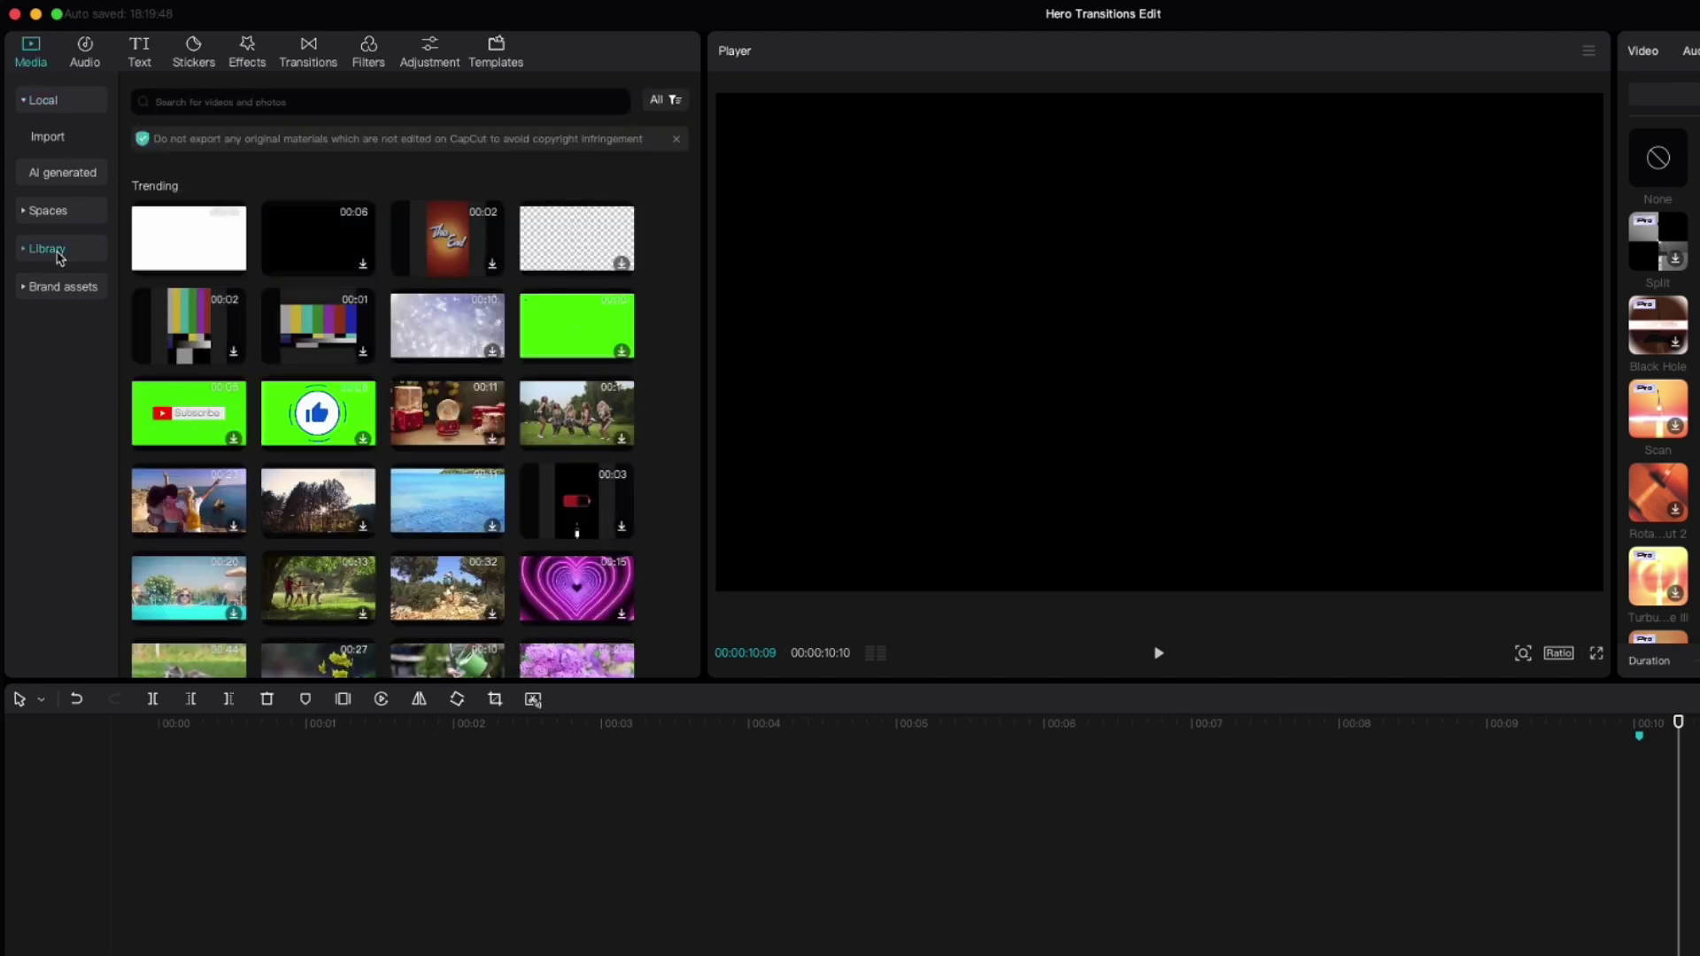
mouse_move(220, 228)
- Place the white stock clip on a track above the footage, trimmed to 14 frames ending near 00:03
left_click_drag(194, 237, 160, 955)
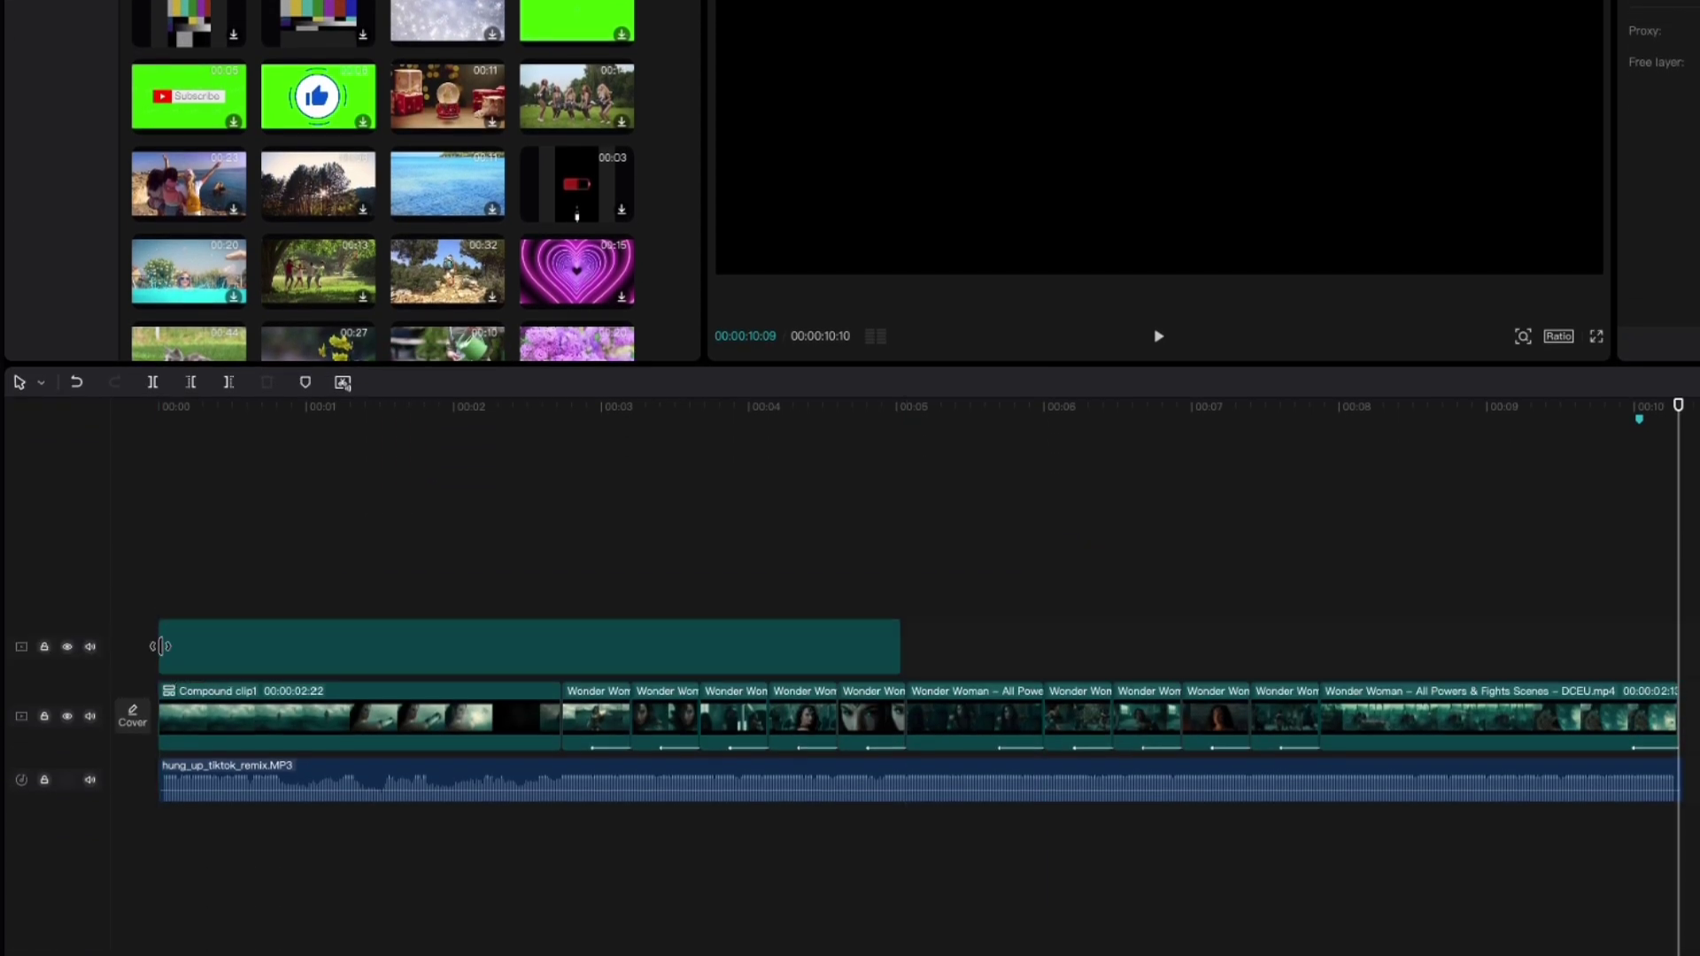
left_click_drag(160, 646, 635, 651)
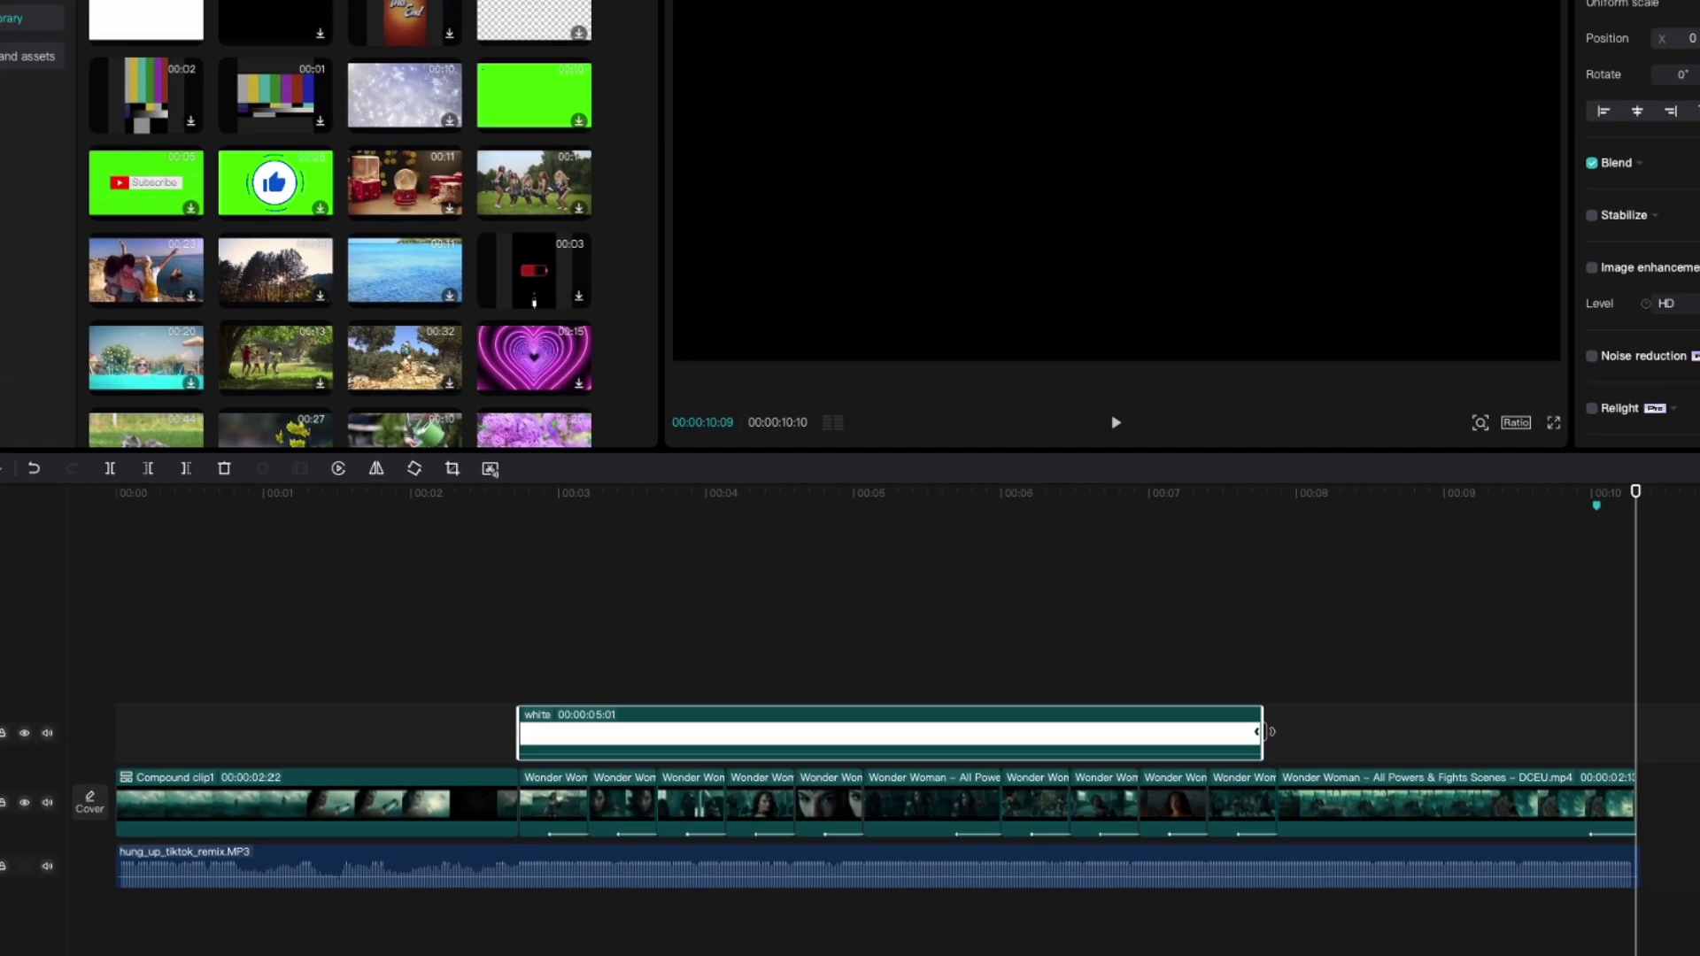
left_click_drag(1307, 651, 749, 674)
left_click_drag(687, 800, 565, 812)
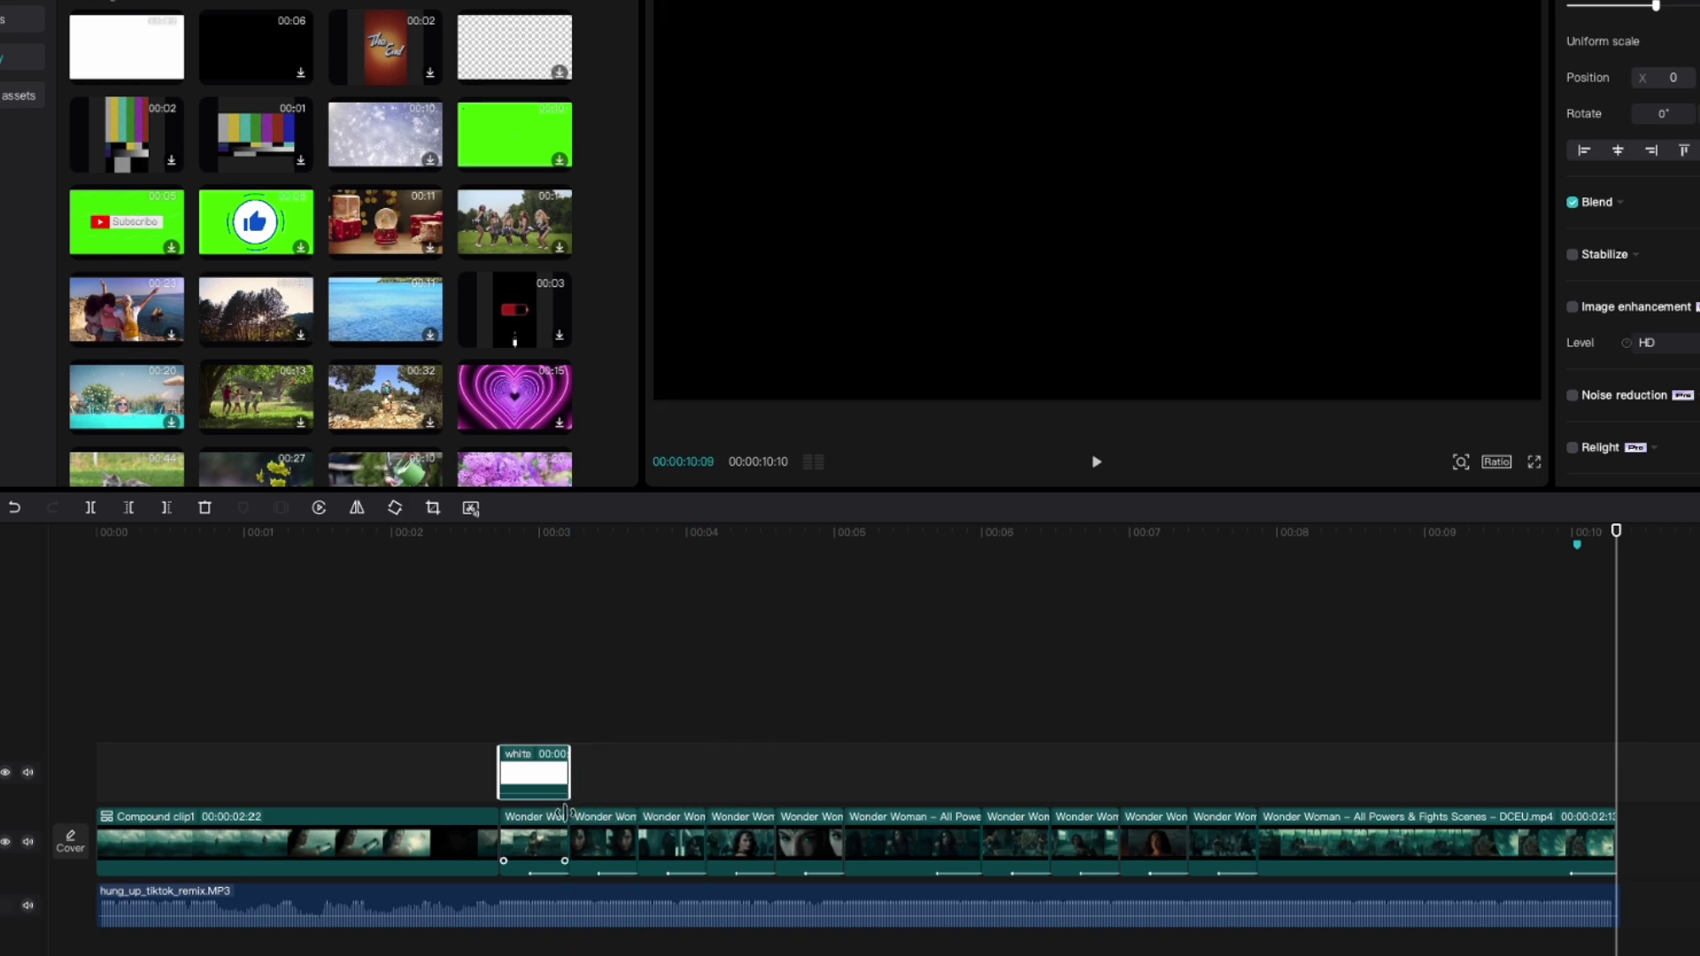
scroll(564, 813, "right", 5)
scroll(161, 859, "up", 2)
scroll(162, 859, "left", 5)
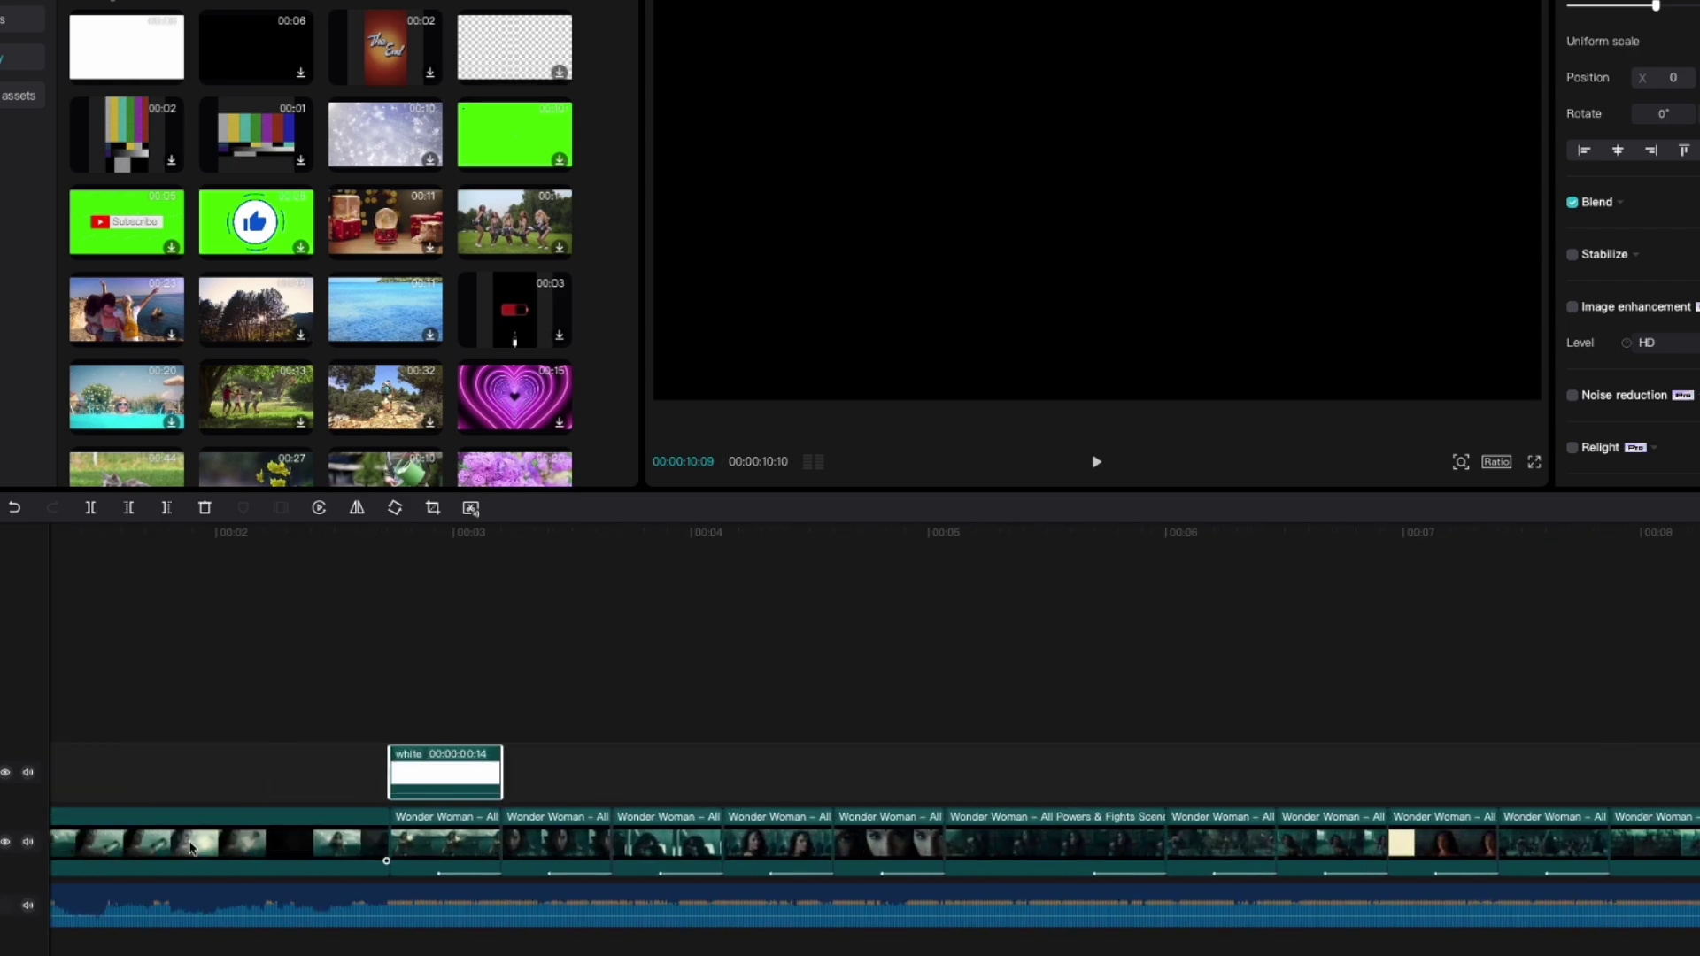
- Set the white clip's blend mode to Overlay and apply a Fade Out exit animation
scroll(321, 778, "up", 2)
left_click(320, 777)
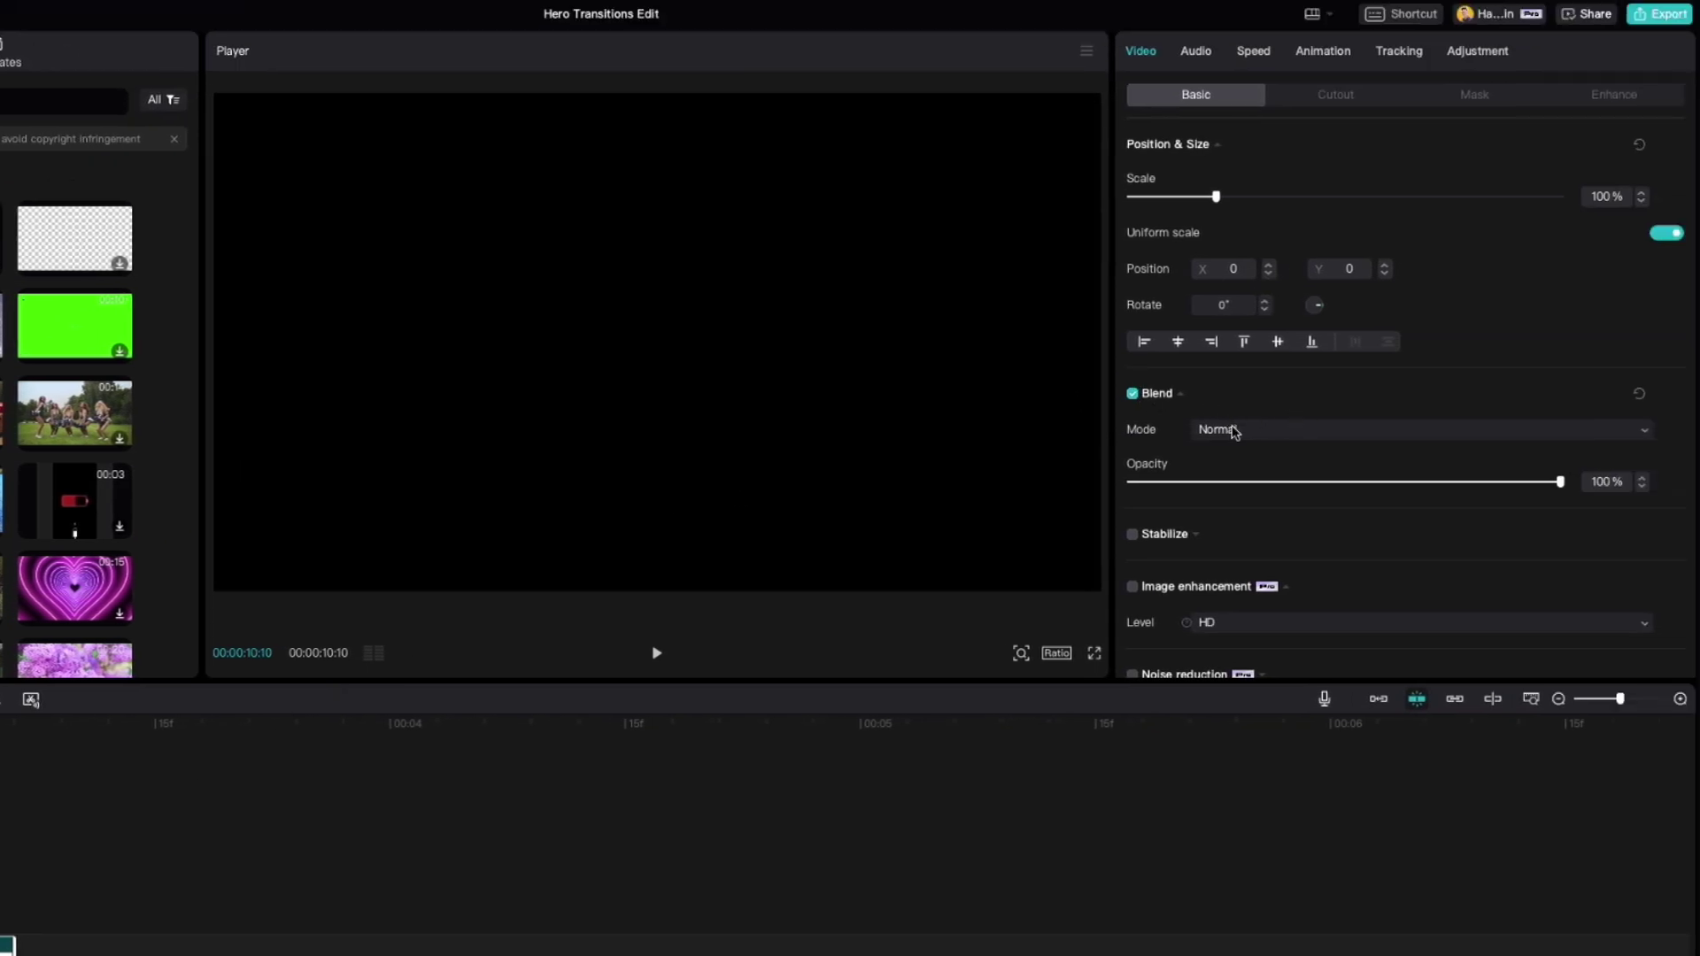
left_click(1234, 431)
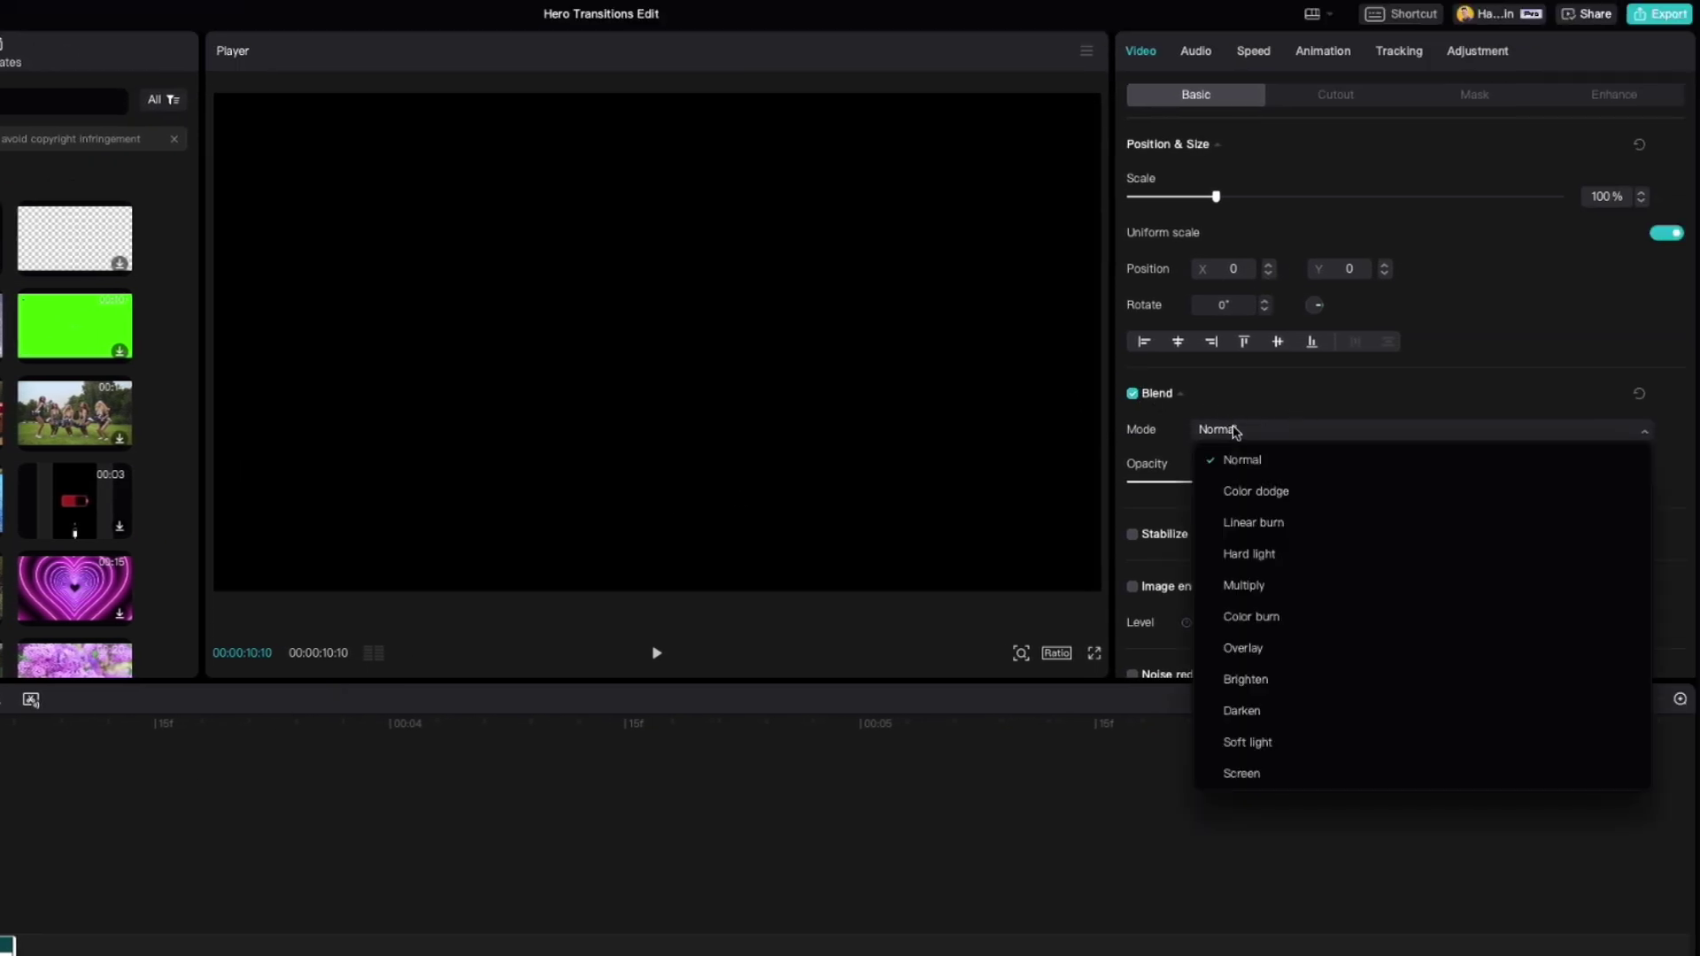
left_click(1258, 650)
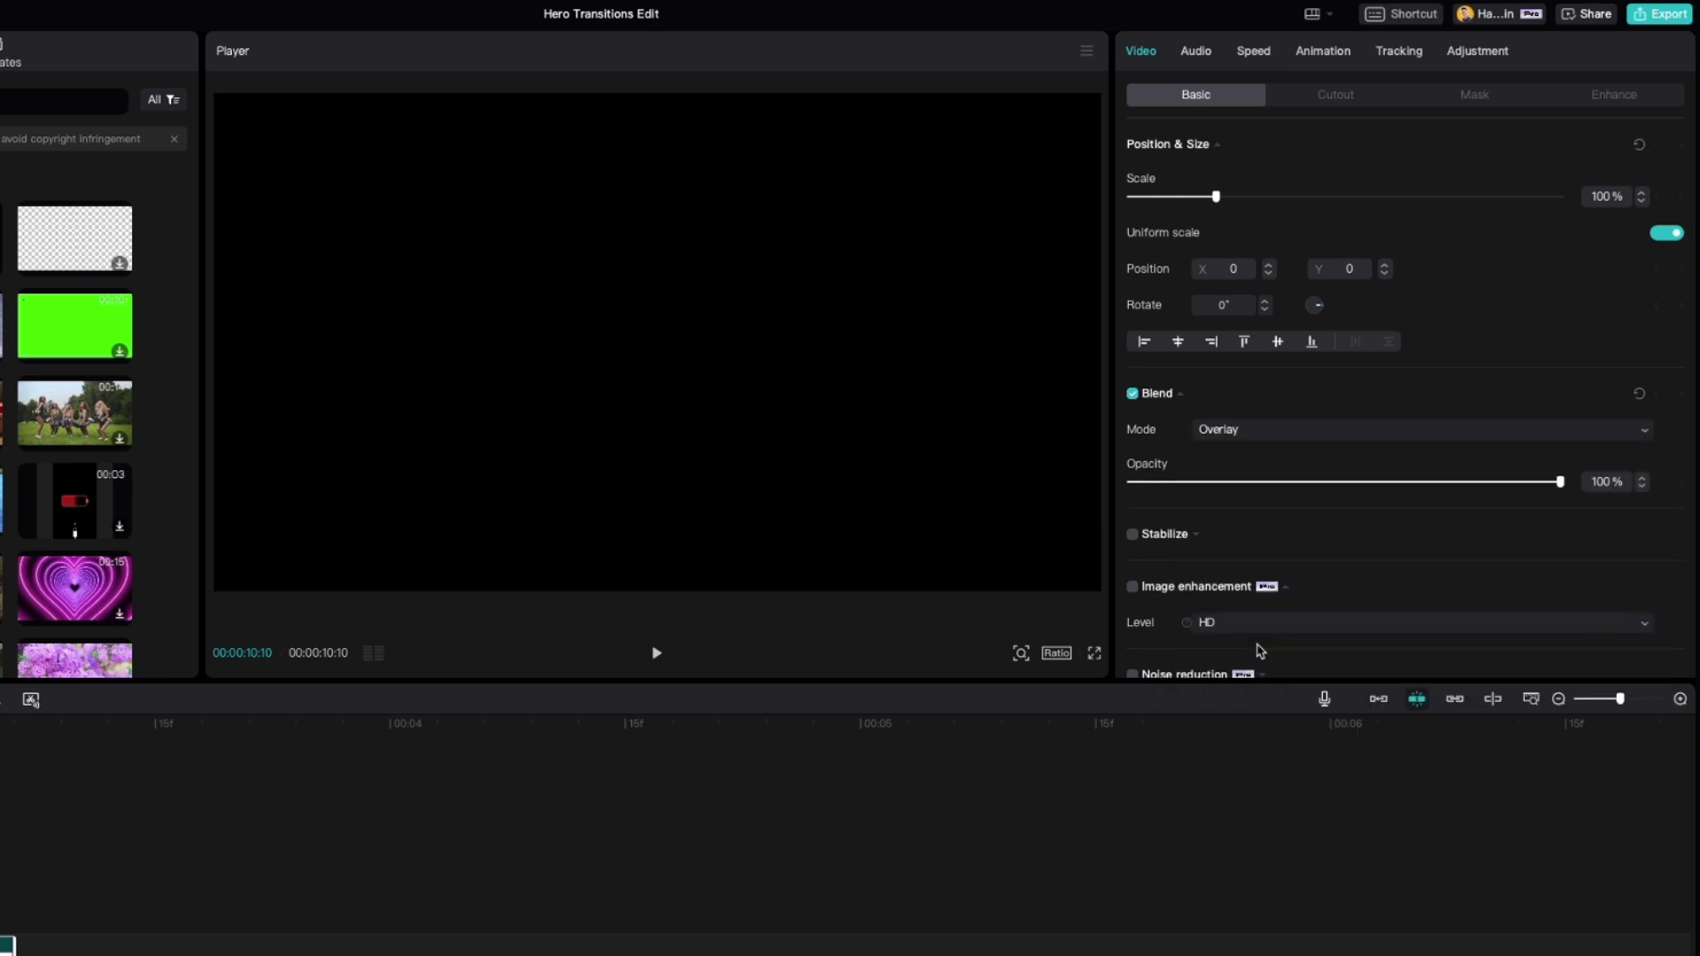
left_click(1328, 55)
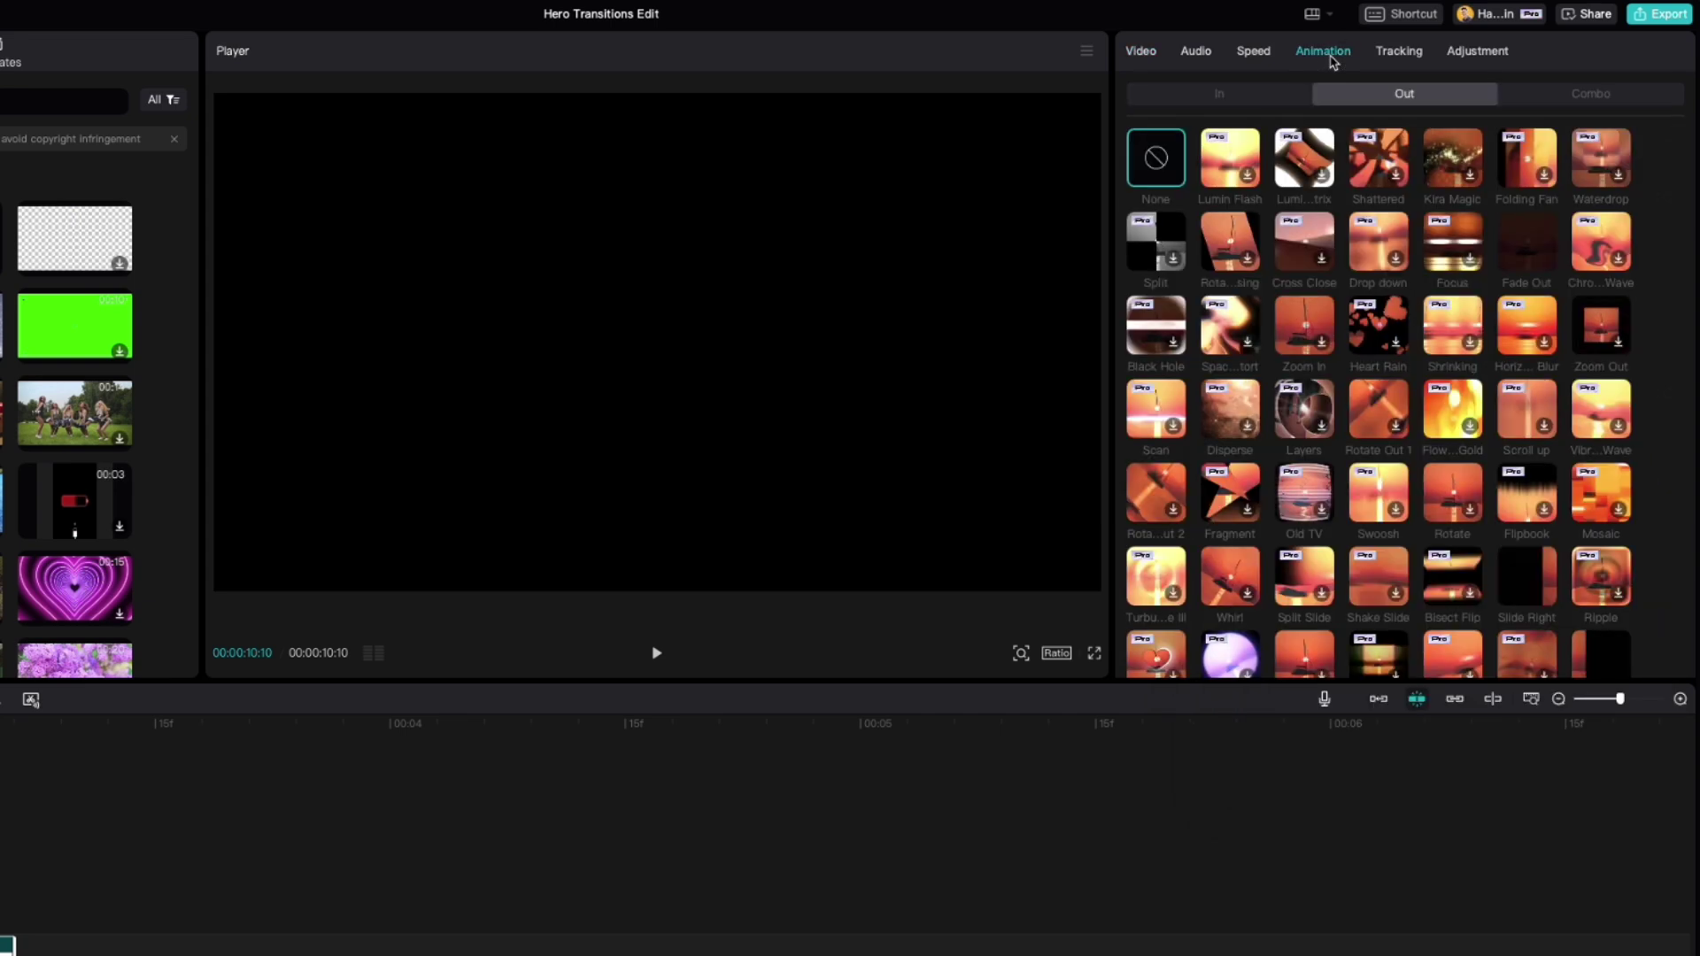
left_click(1529, 248)
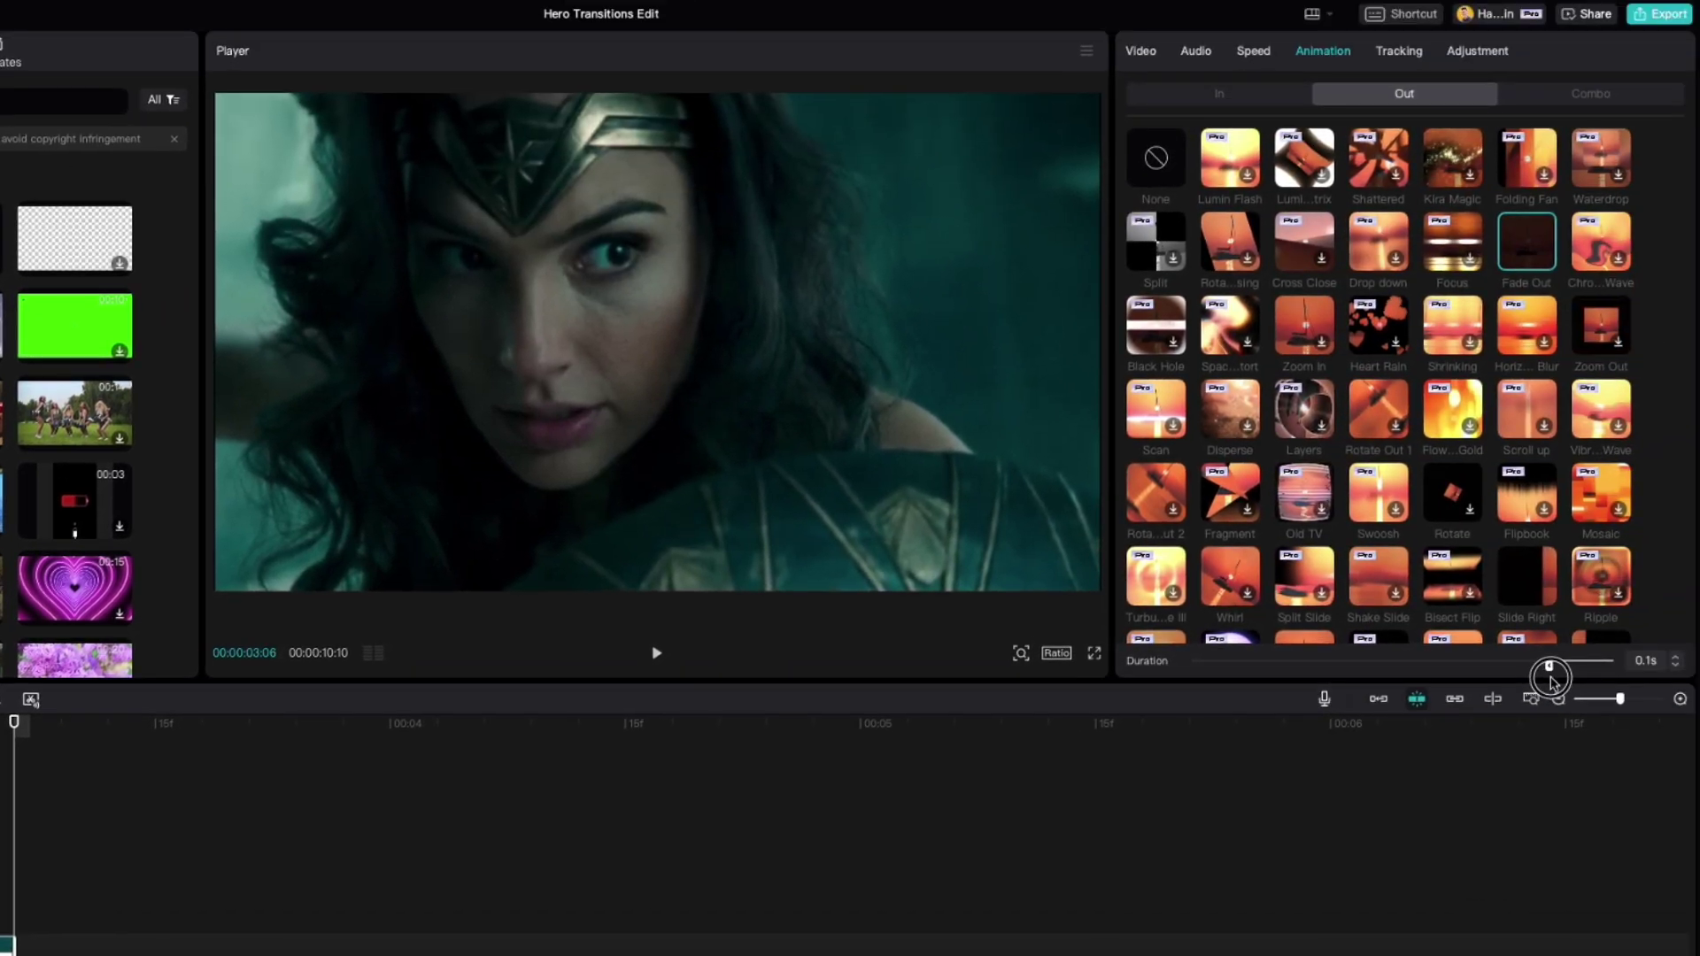
- Set the white clip's fade to 0.5 seconds and duplicate it onto the following cuts
left_click_drag(1548, 676, 1194, 670)
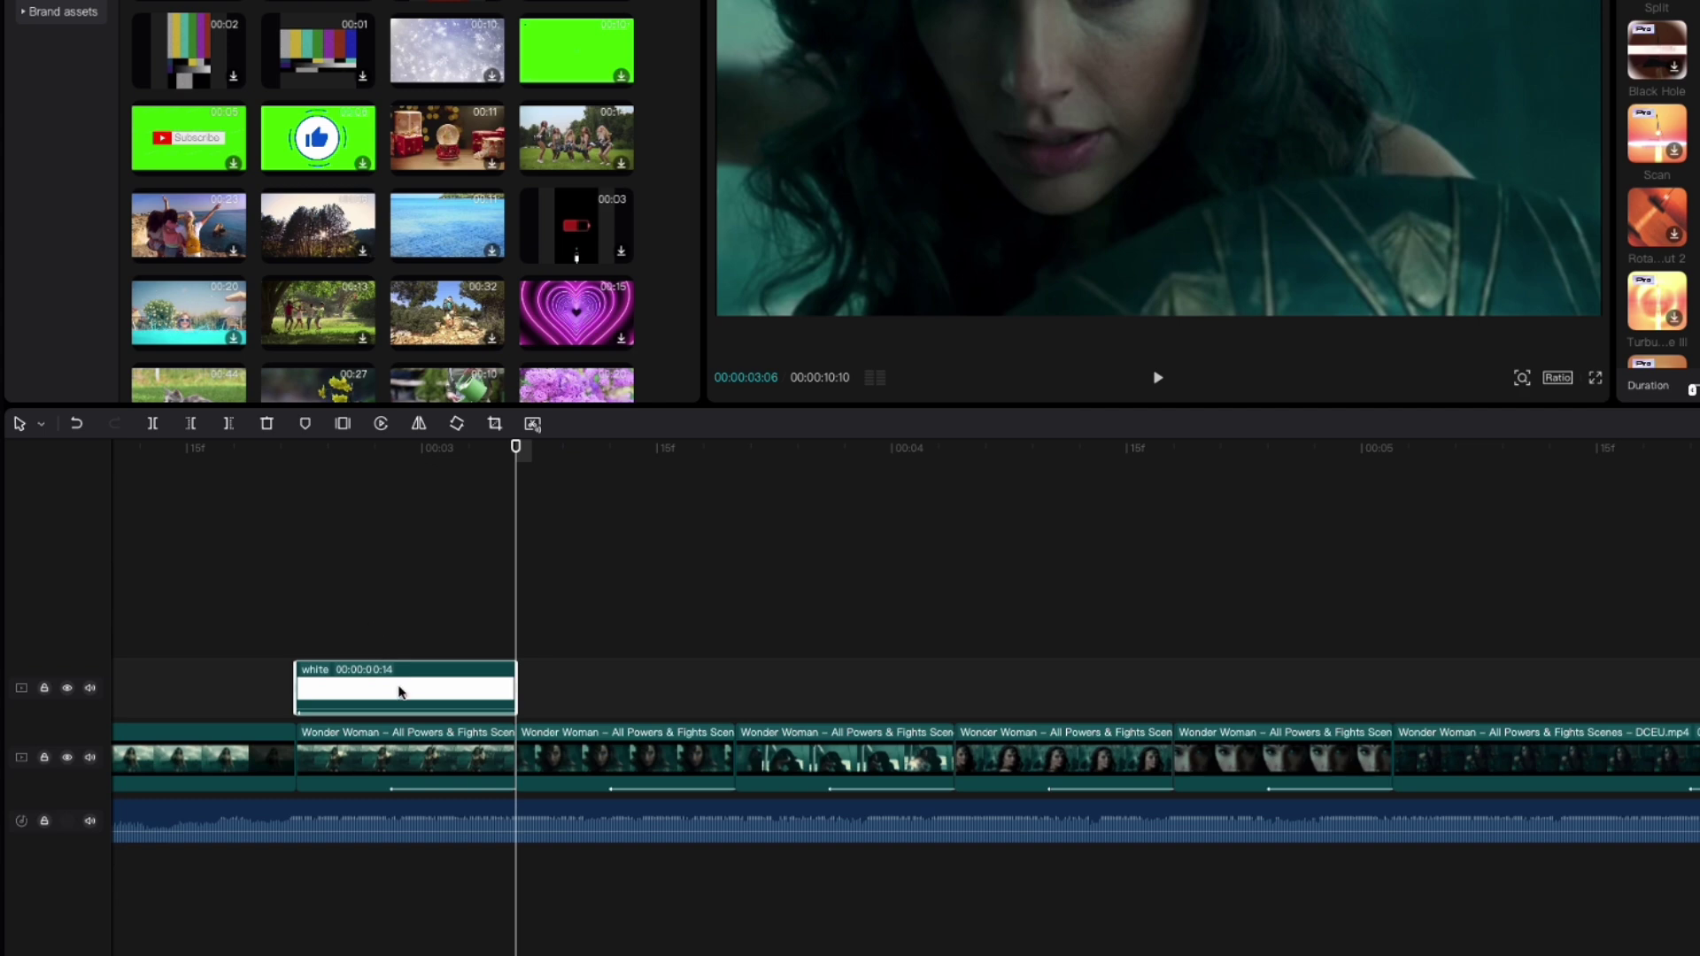
left_click_drag(425, 692, 1301, 684)
scroll(1302, 686, "right", 5)
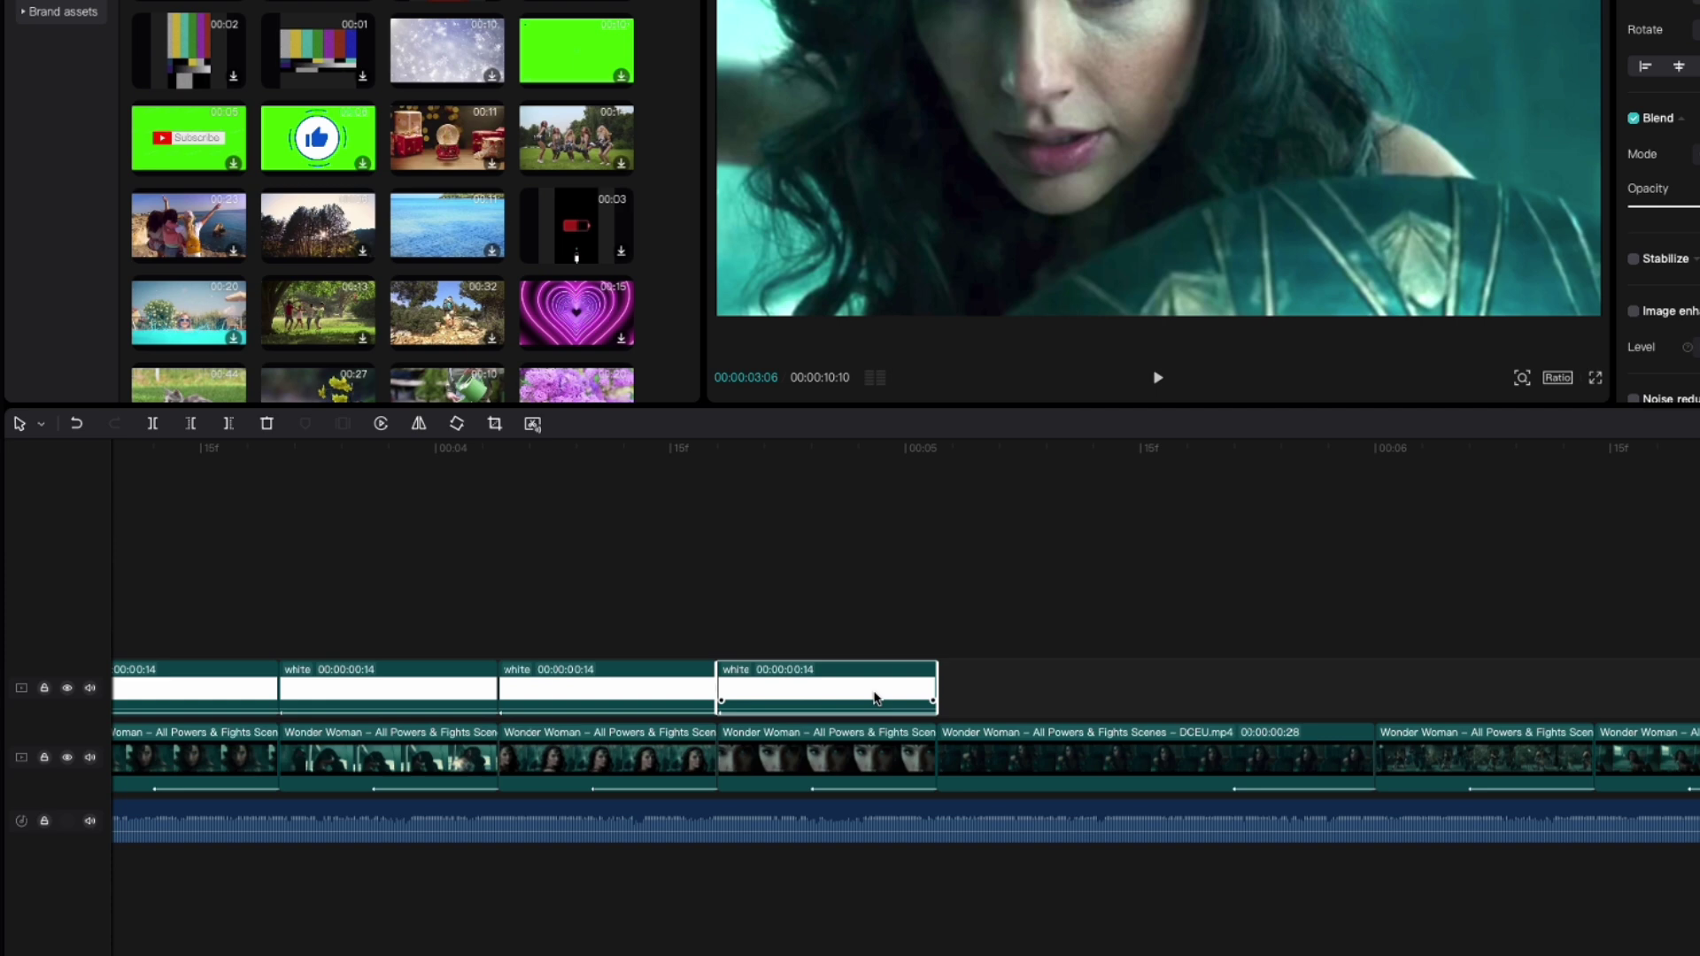
left_click_drag(875, 699, 1101, 692)
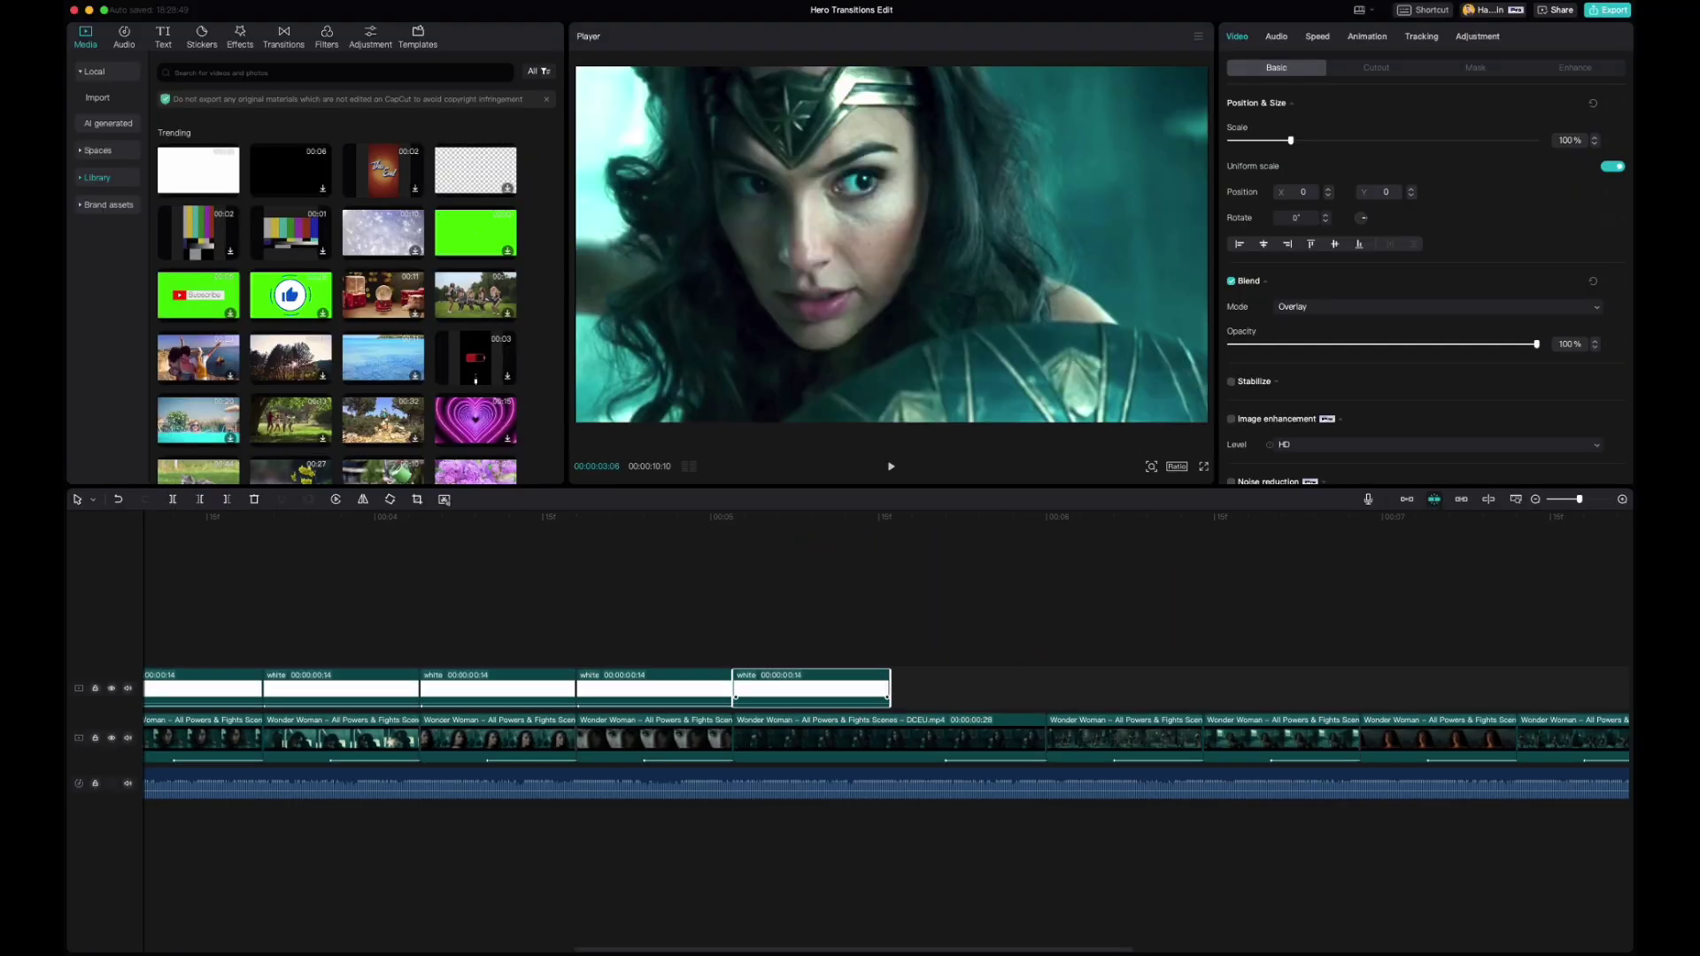
- Lengthen the fifth white clip to 00:00:00:28 and change its fade to 0.9 seconds
left_click_drag(890, 696, 1046, 696)
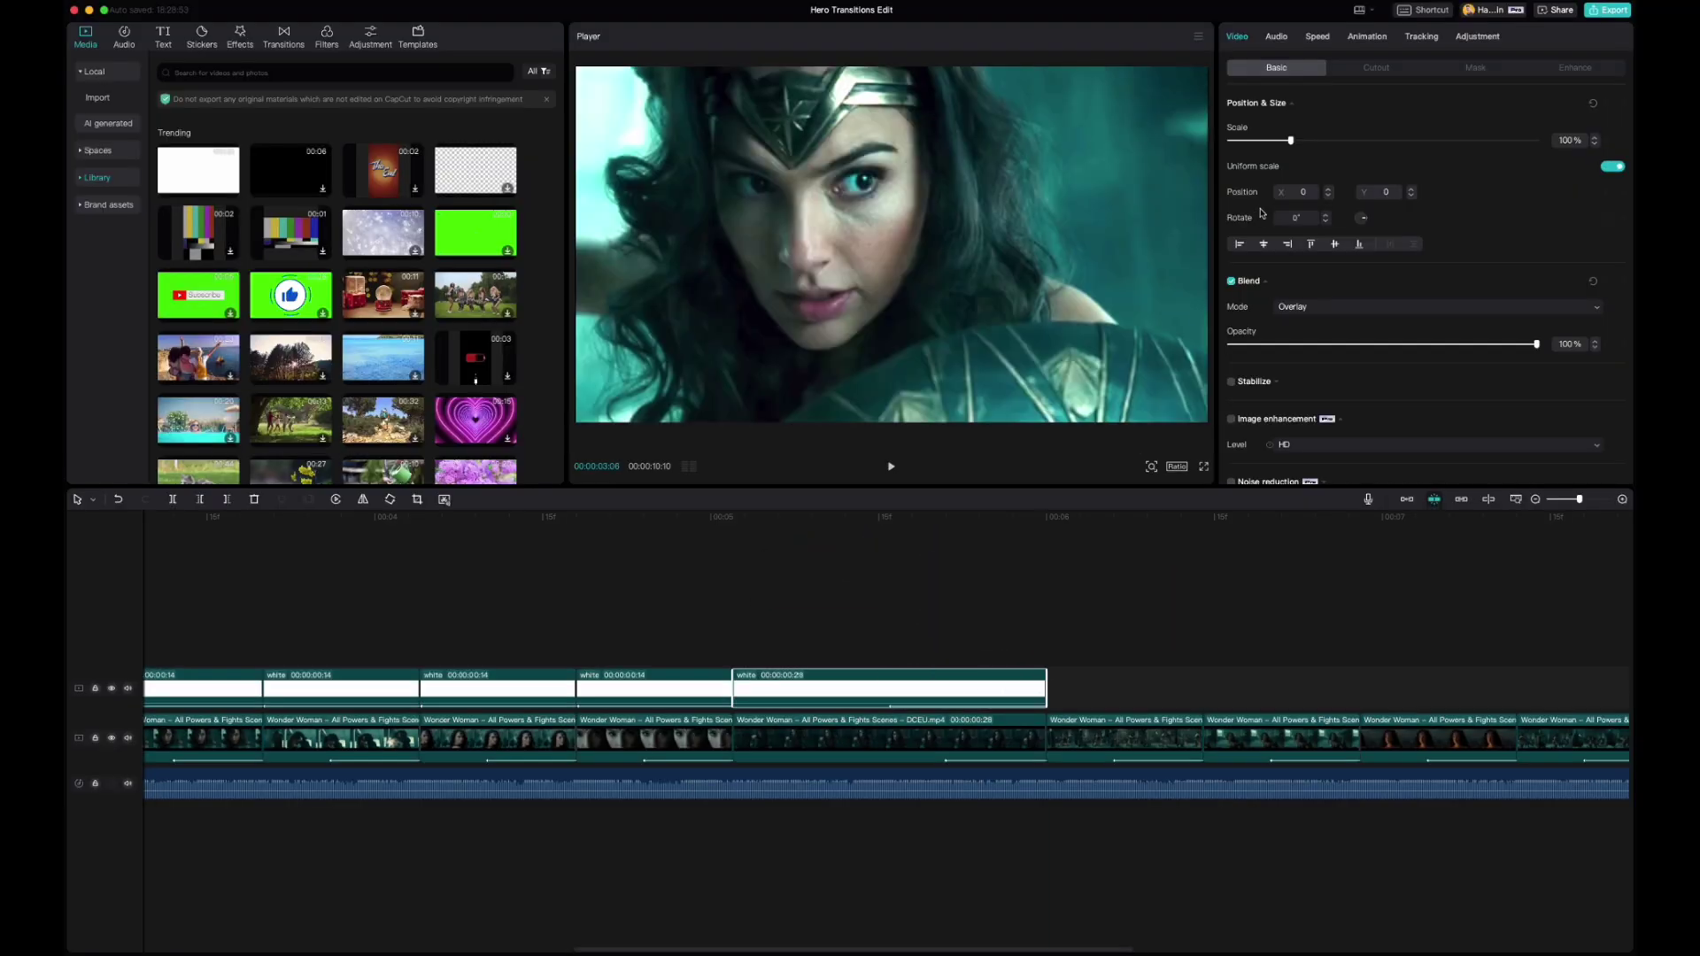
left_click(1367, 36)
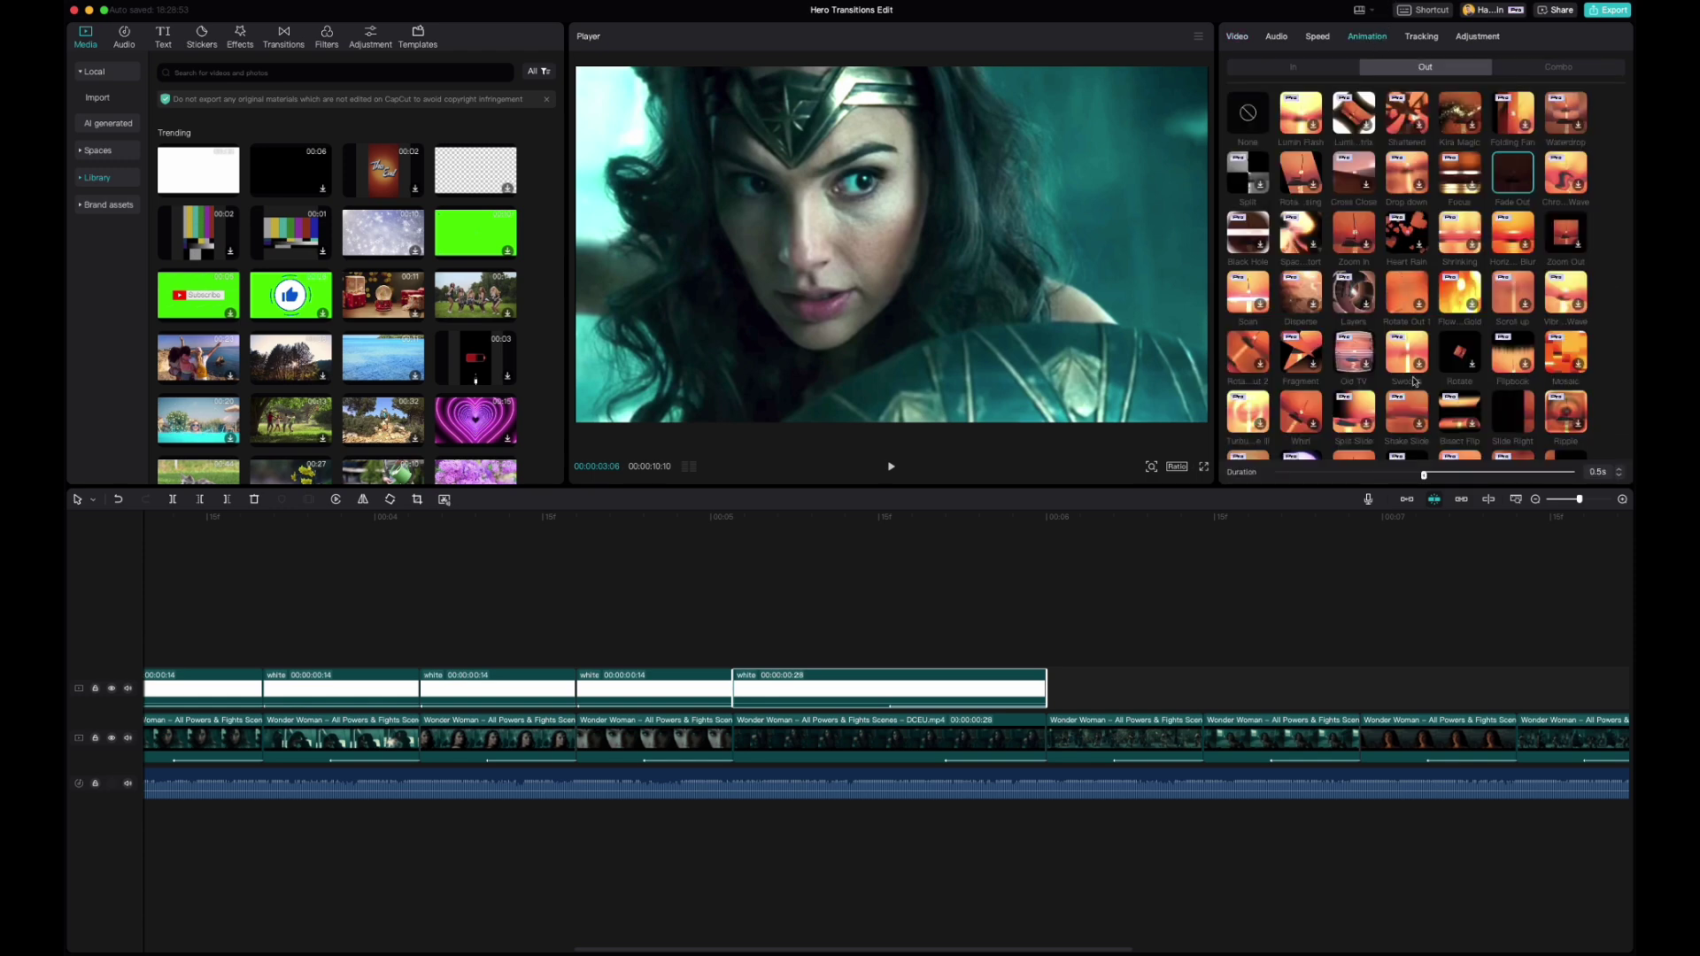
left_click_drag(1425, 476, 1267, 493)
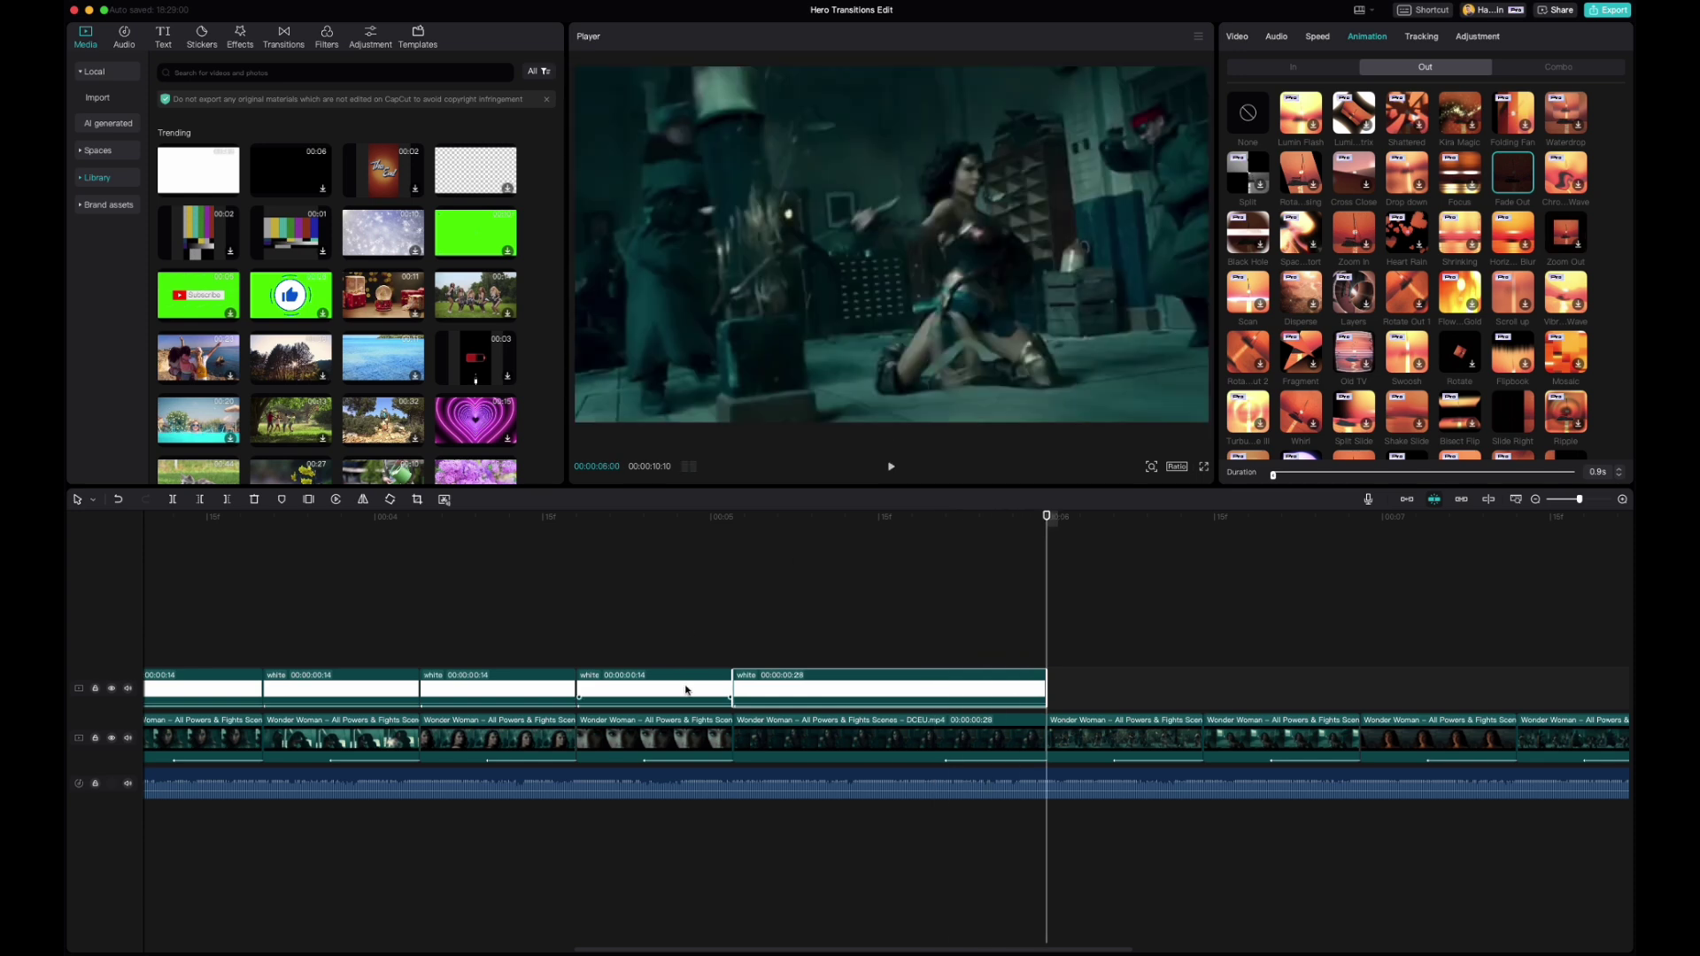
- Copy more white clips to the end of the row, then play back the edit
left_click(686, 689)
left_click_drag(687, 689, 1156, 690)
scroll(953, 682, "down", 3)
left_click_drag(954, 682, 1439, 692)
left_click(1367, 36)
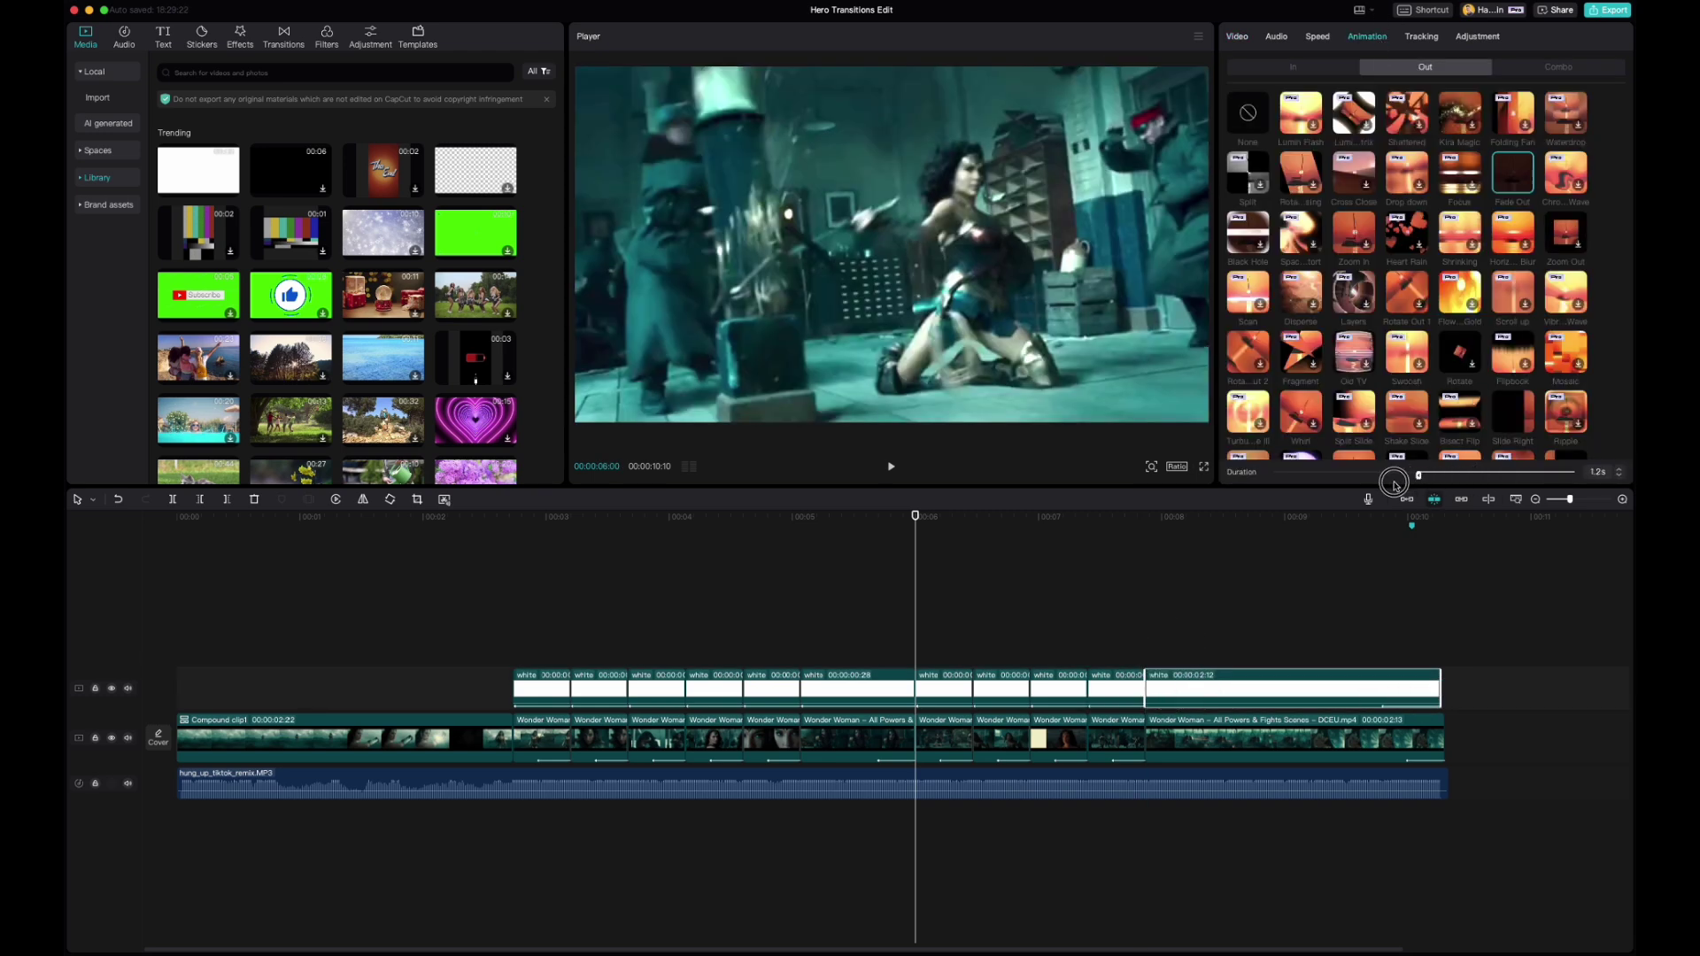
left_click(1273, 476)
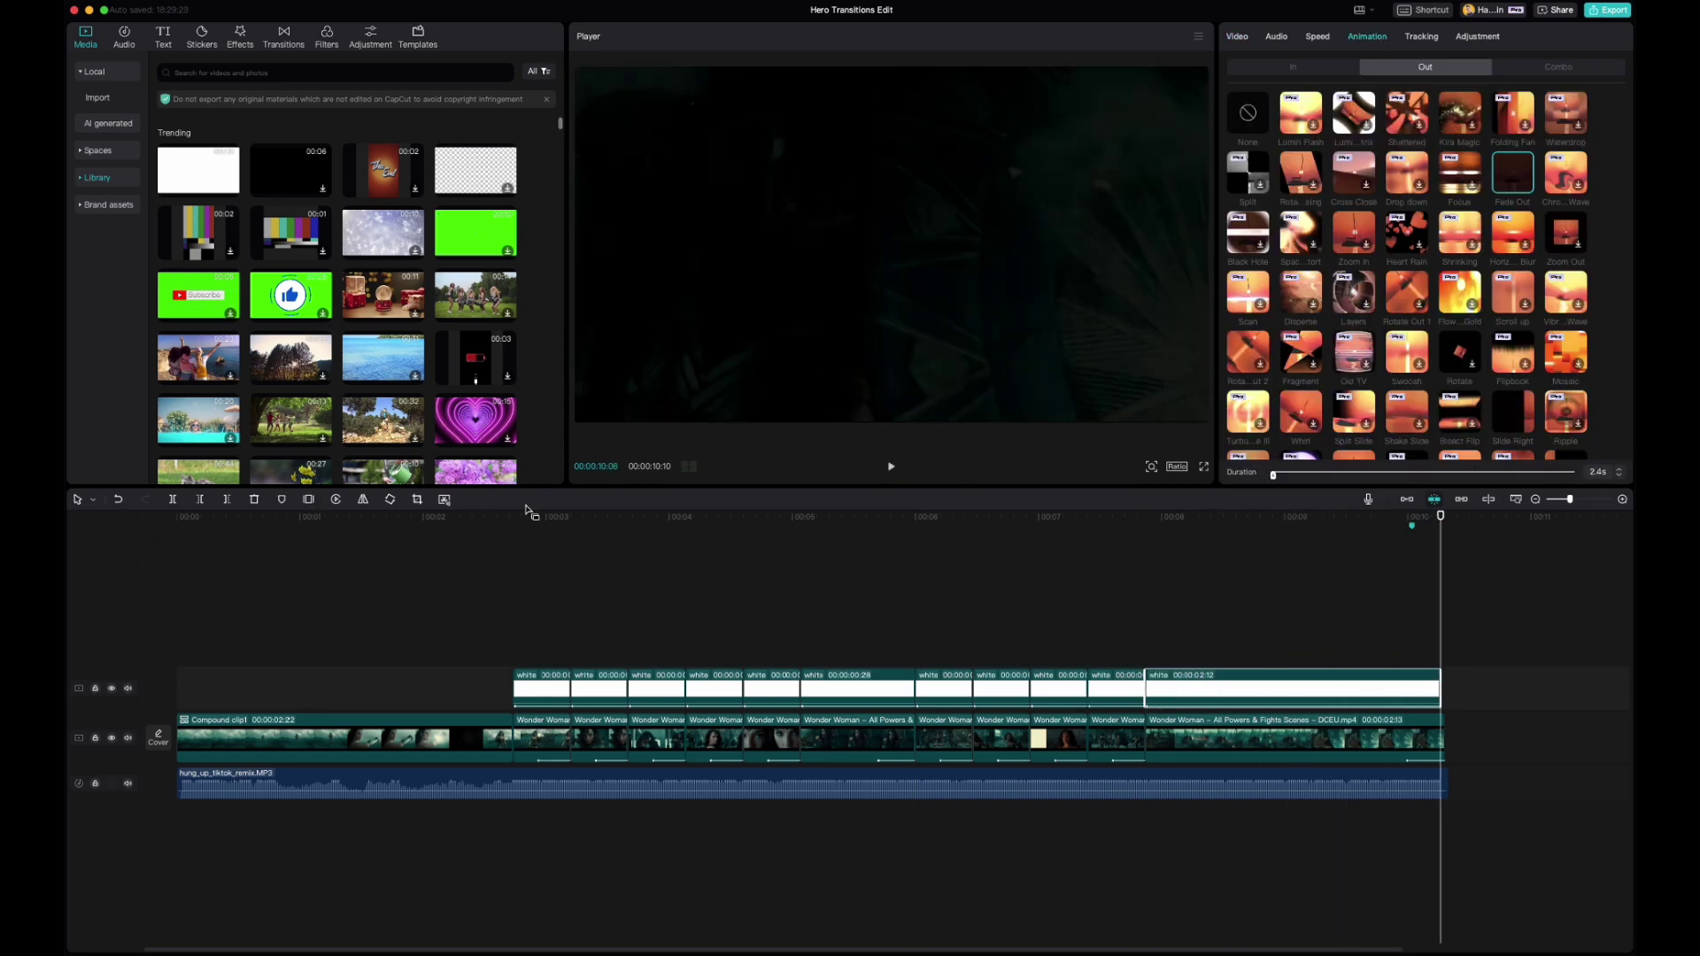
left_click(185, 524)
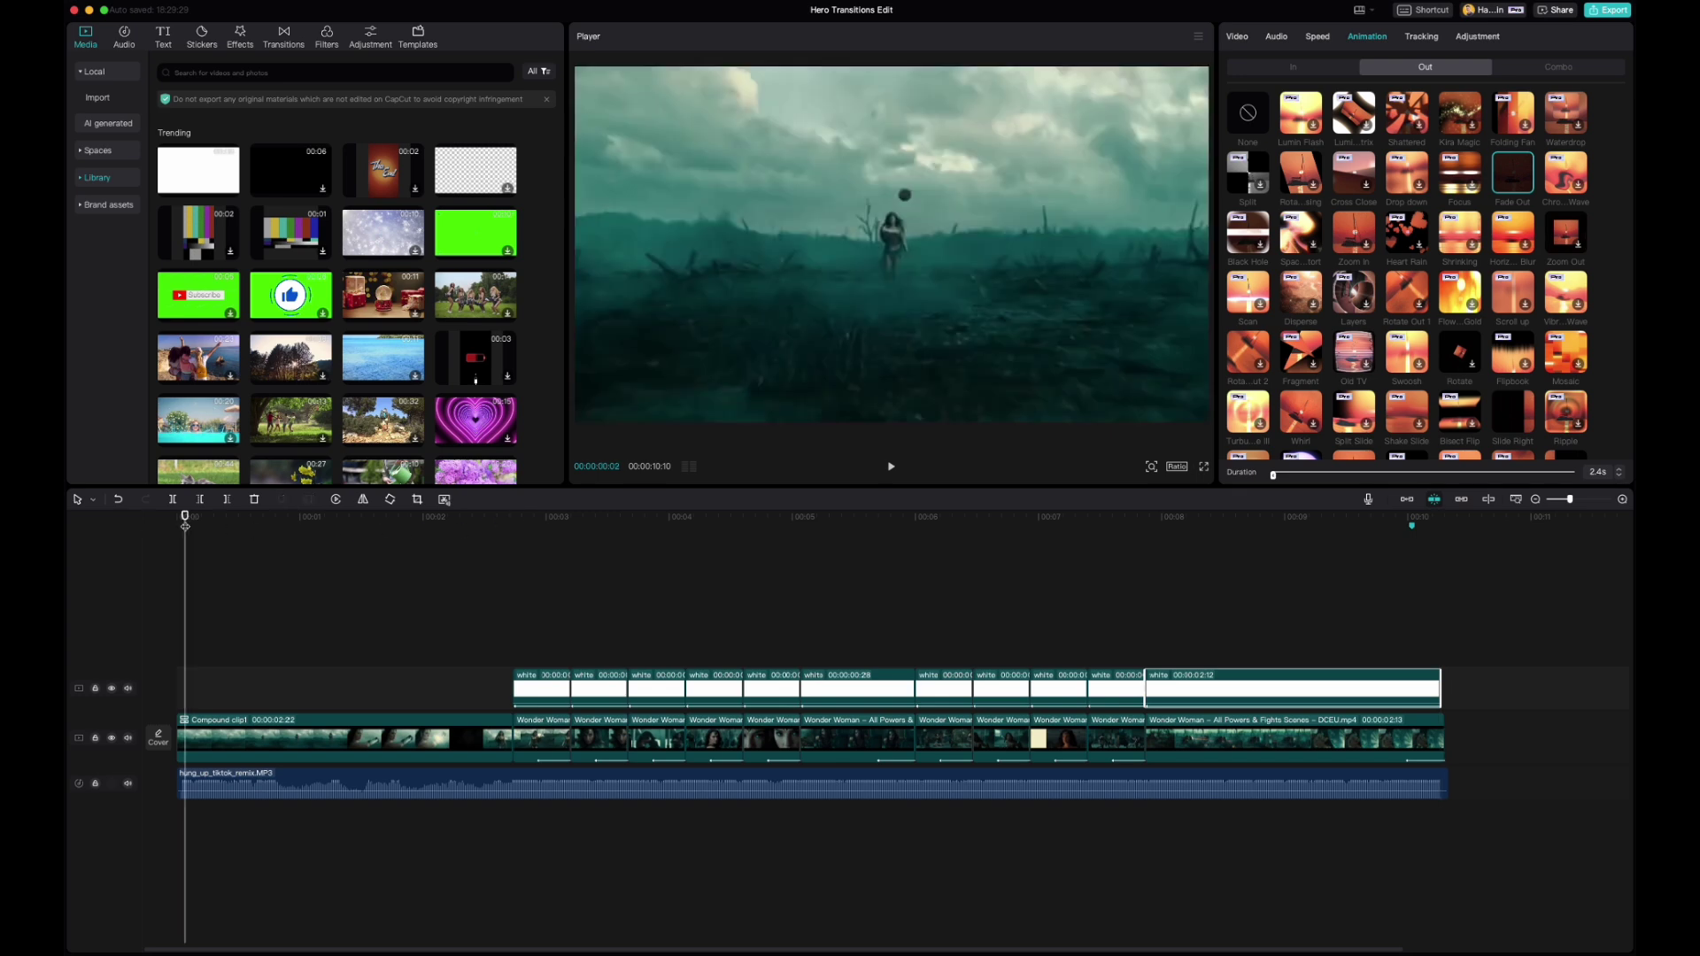
key("space")
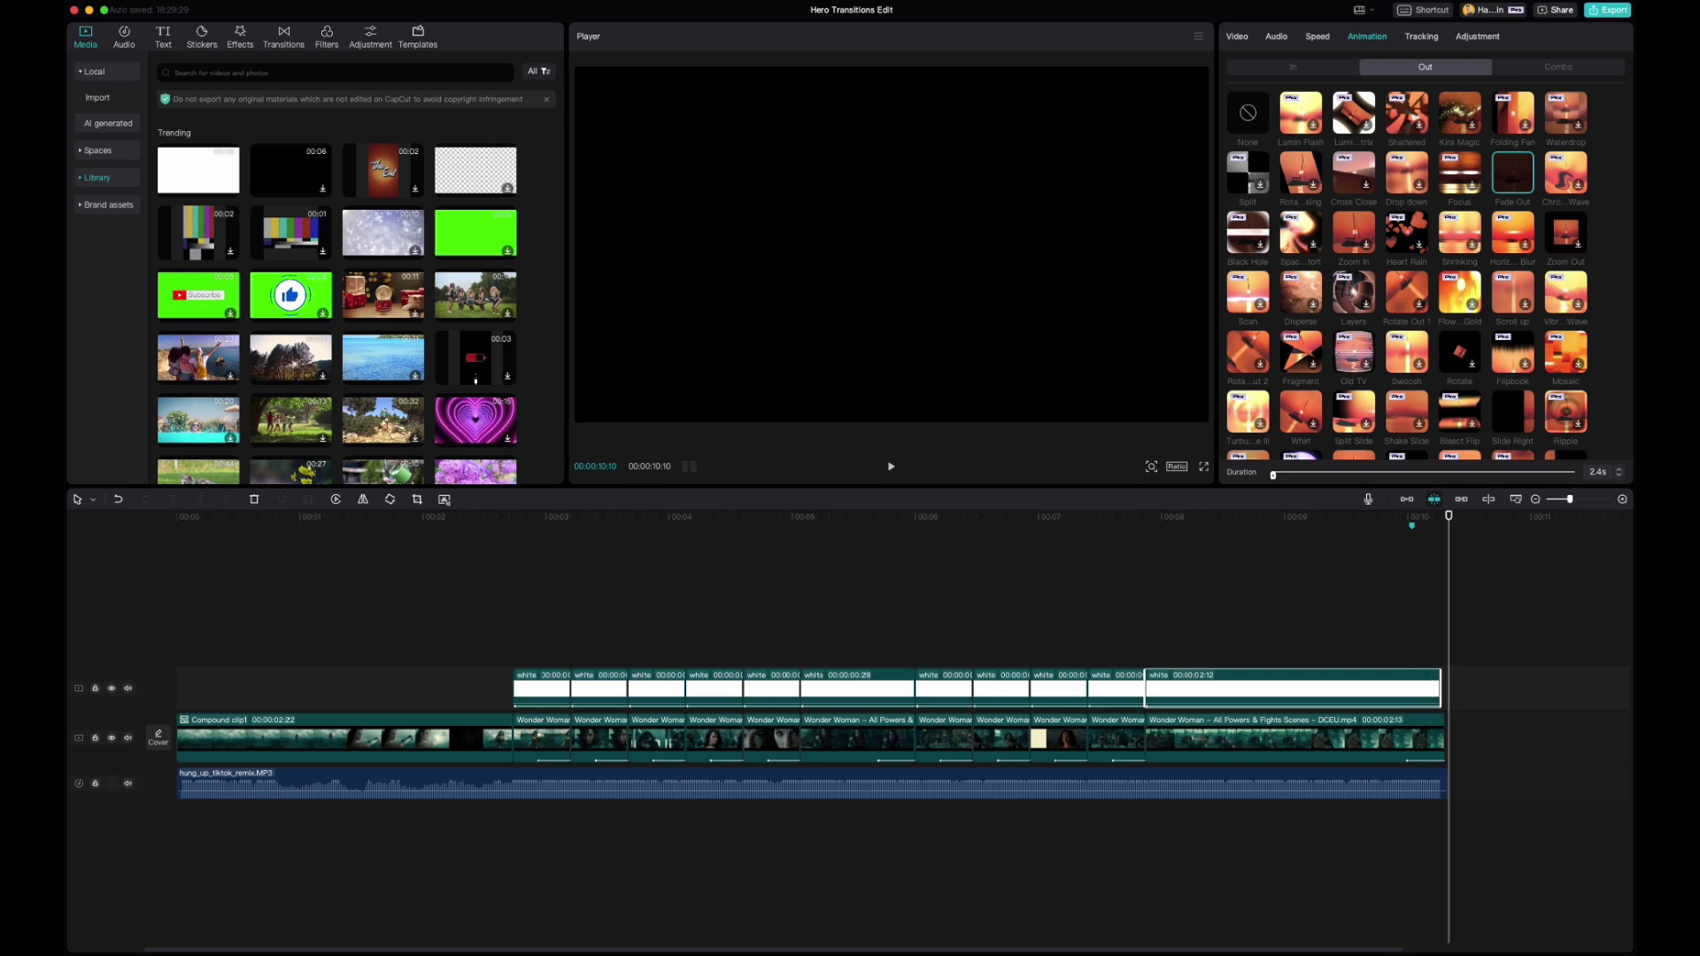
- Search the video effects for 'halo blur', browse the results, then clear the search
left_click(240, 38)
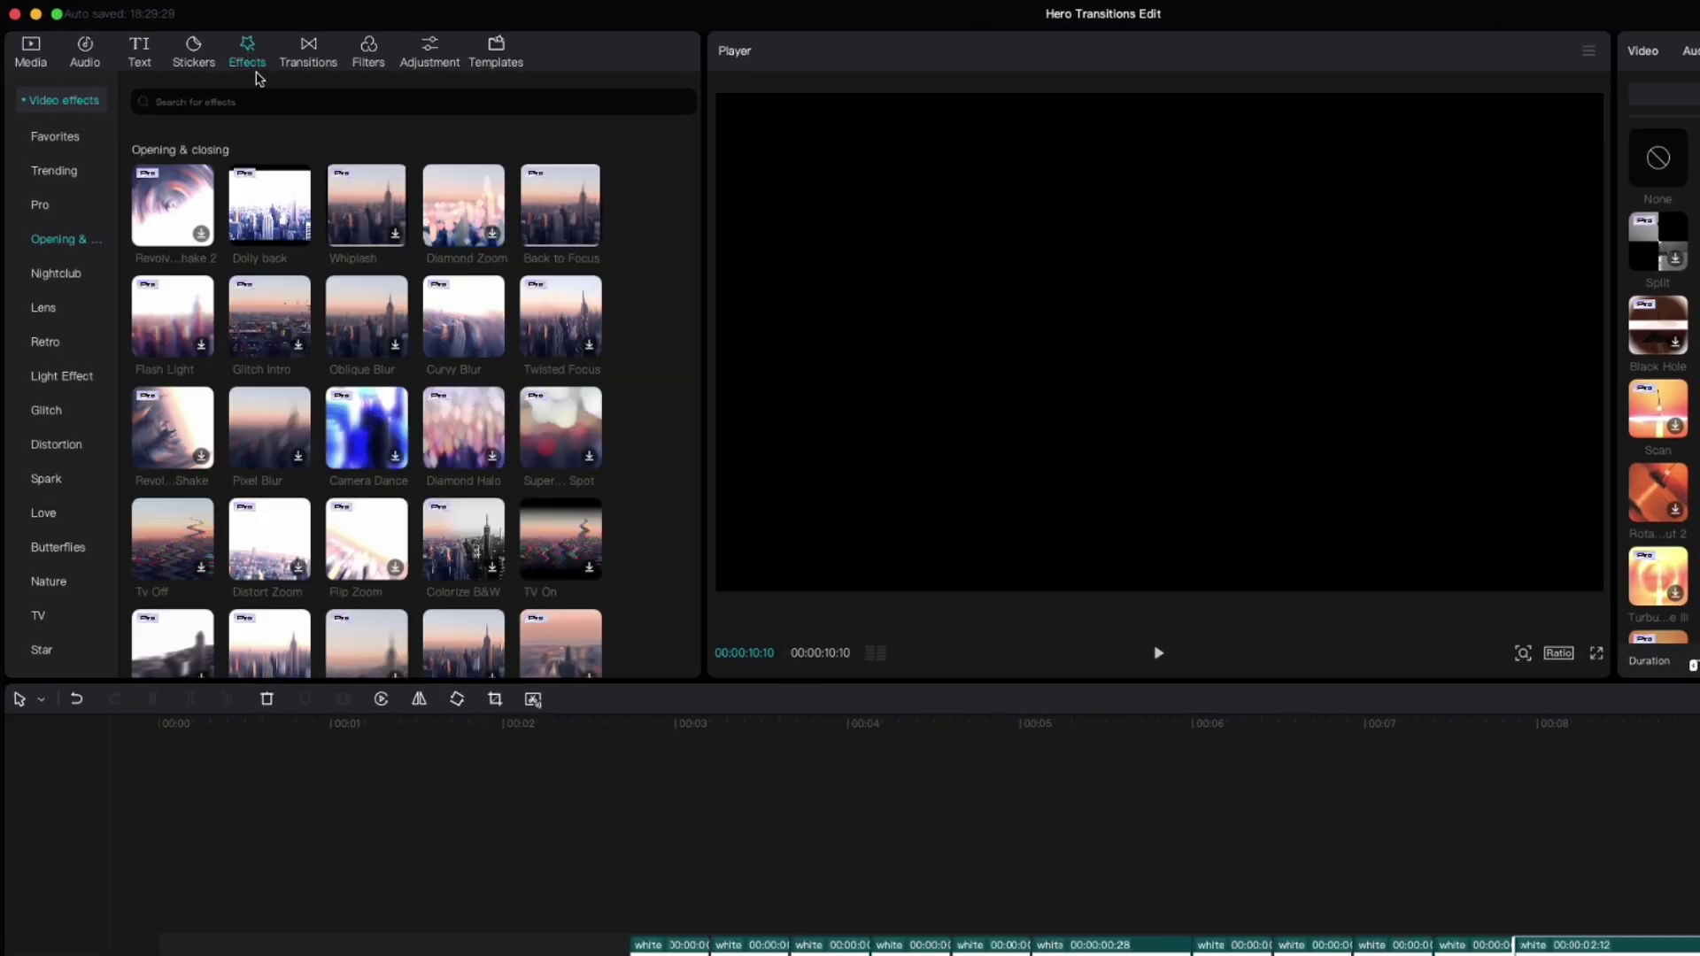
left_click(271, 100)
type("halo blur")
key("Return")
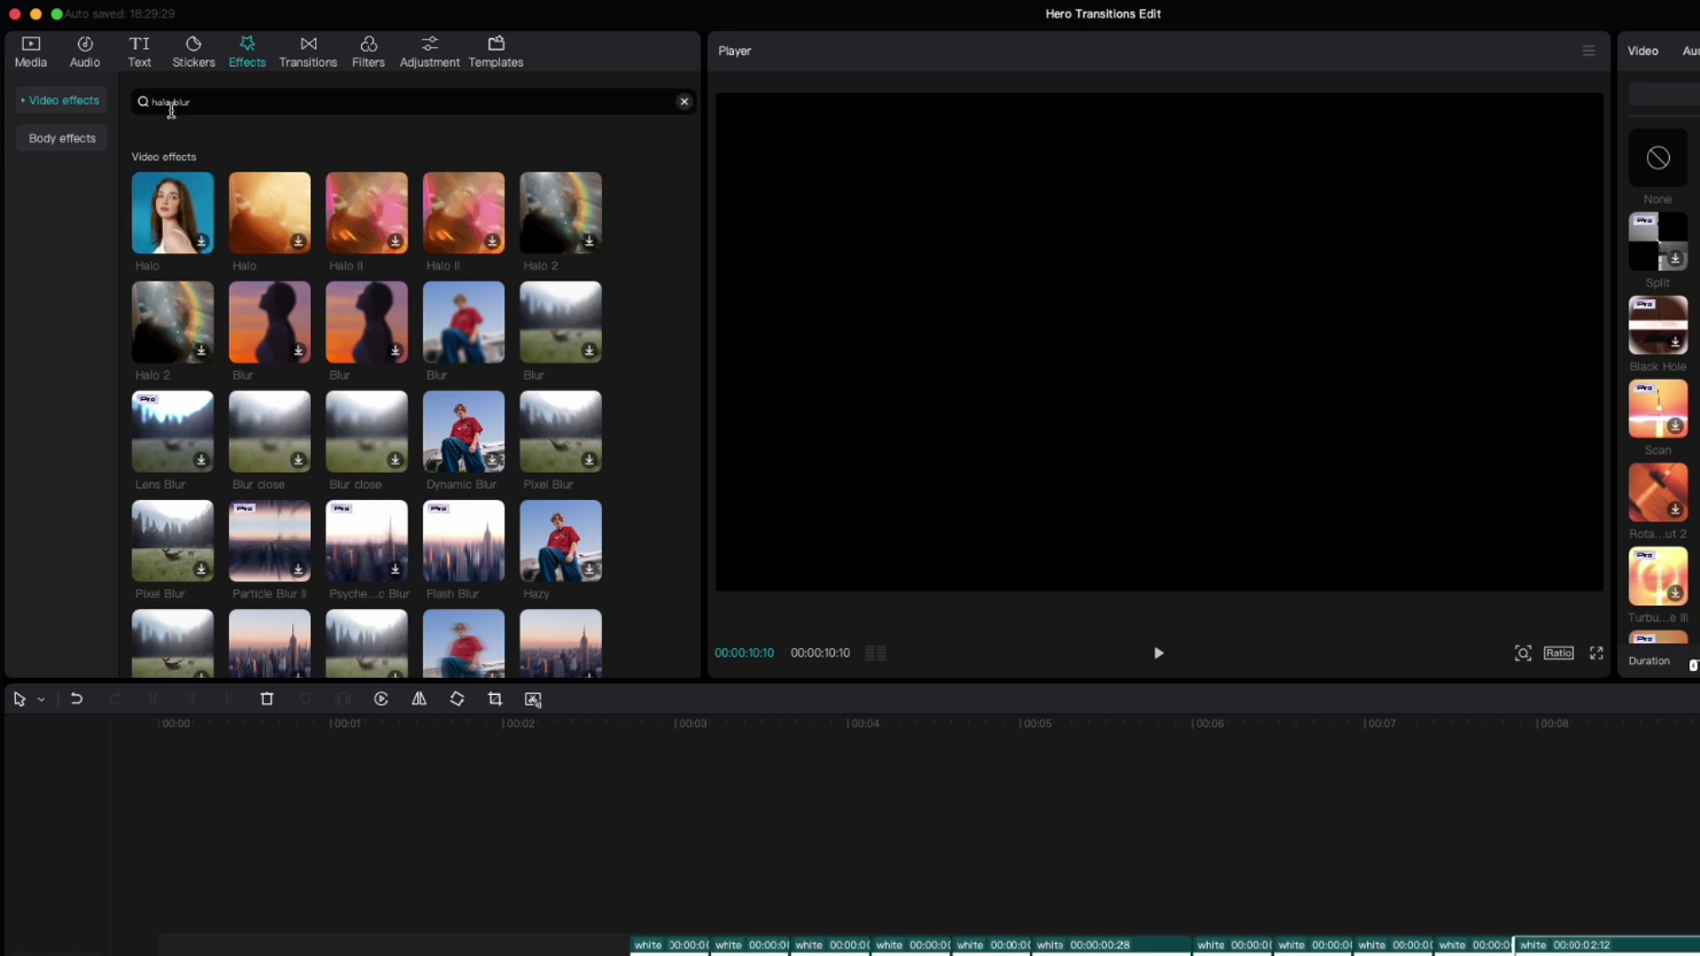
scroll(191, 138, "down", 1)
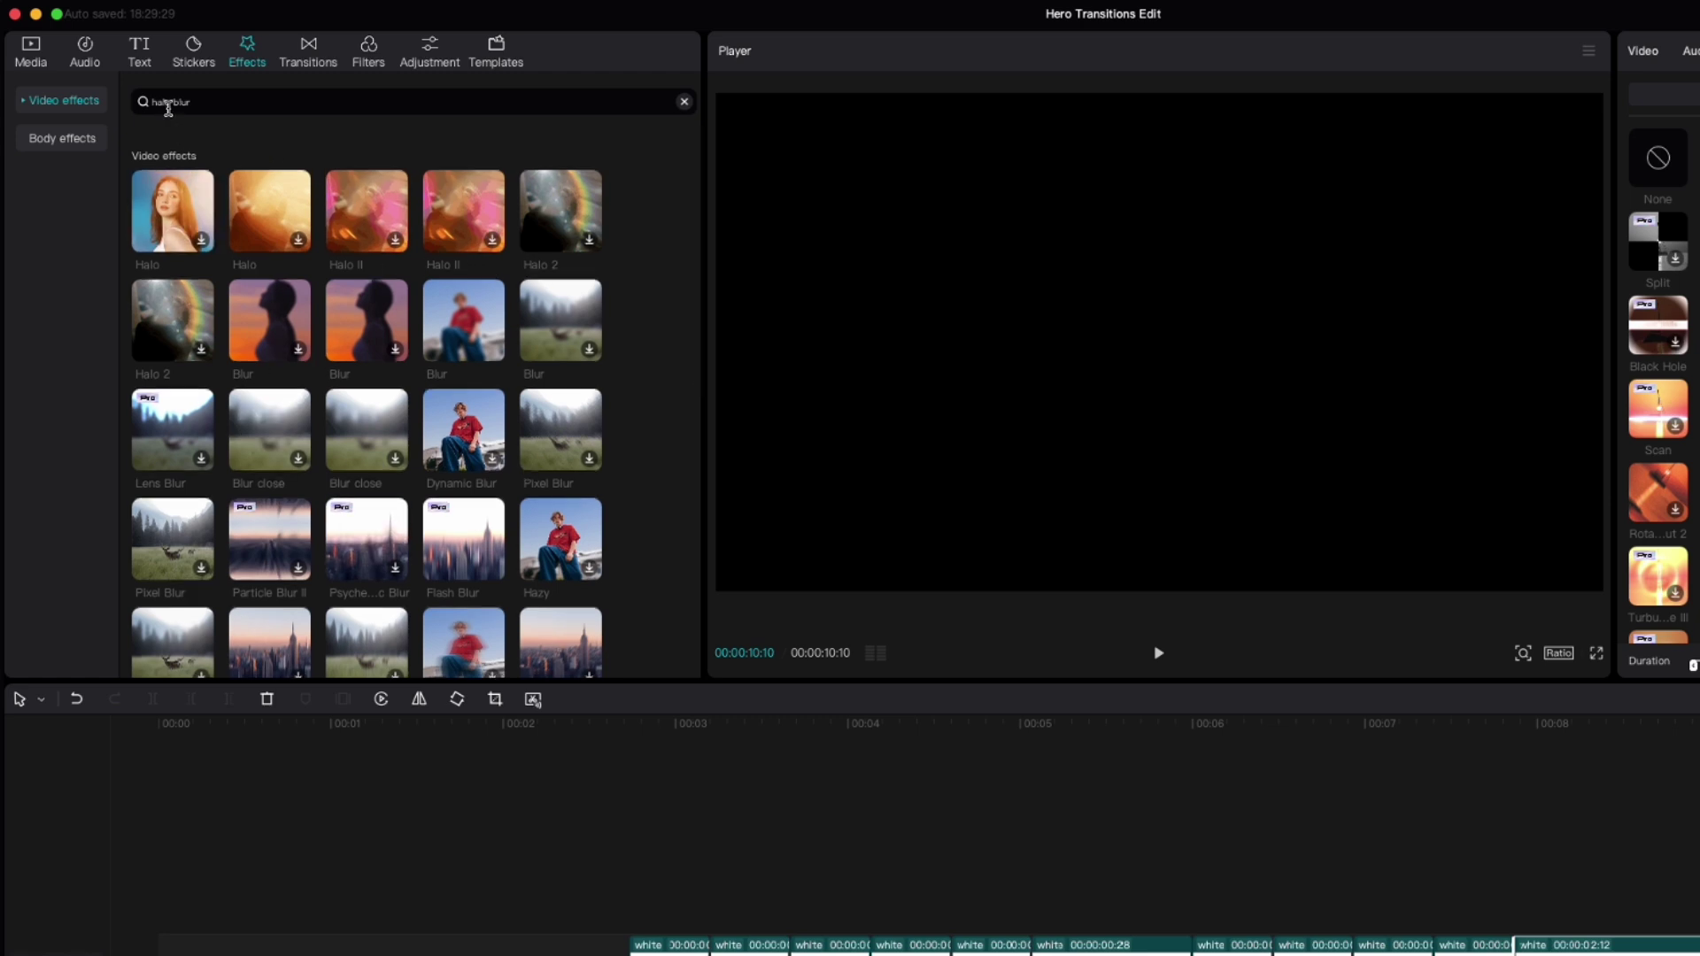
scroll(442, 497, "down", 5)
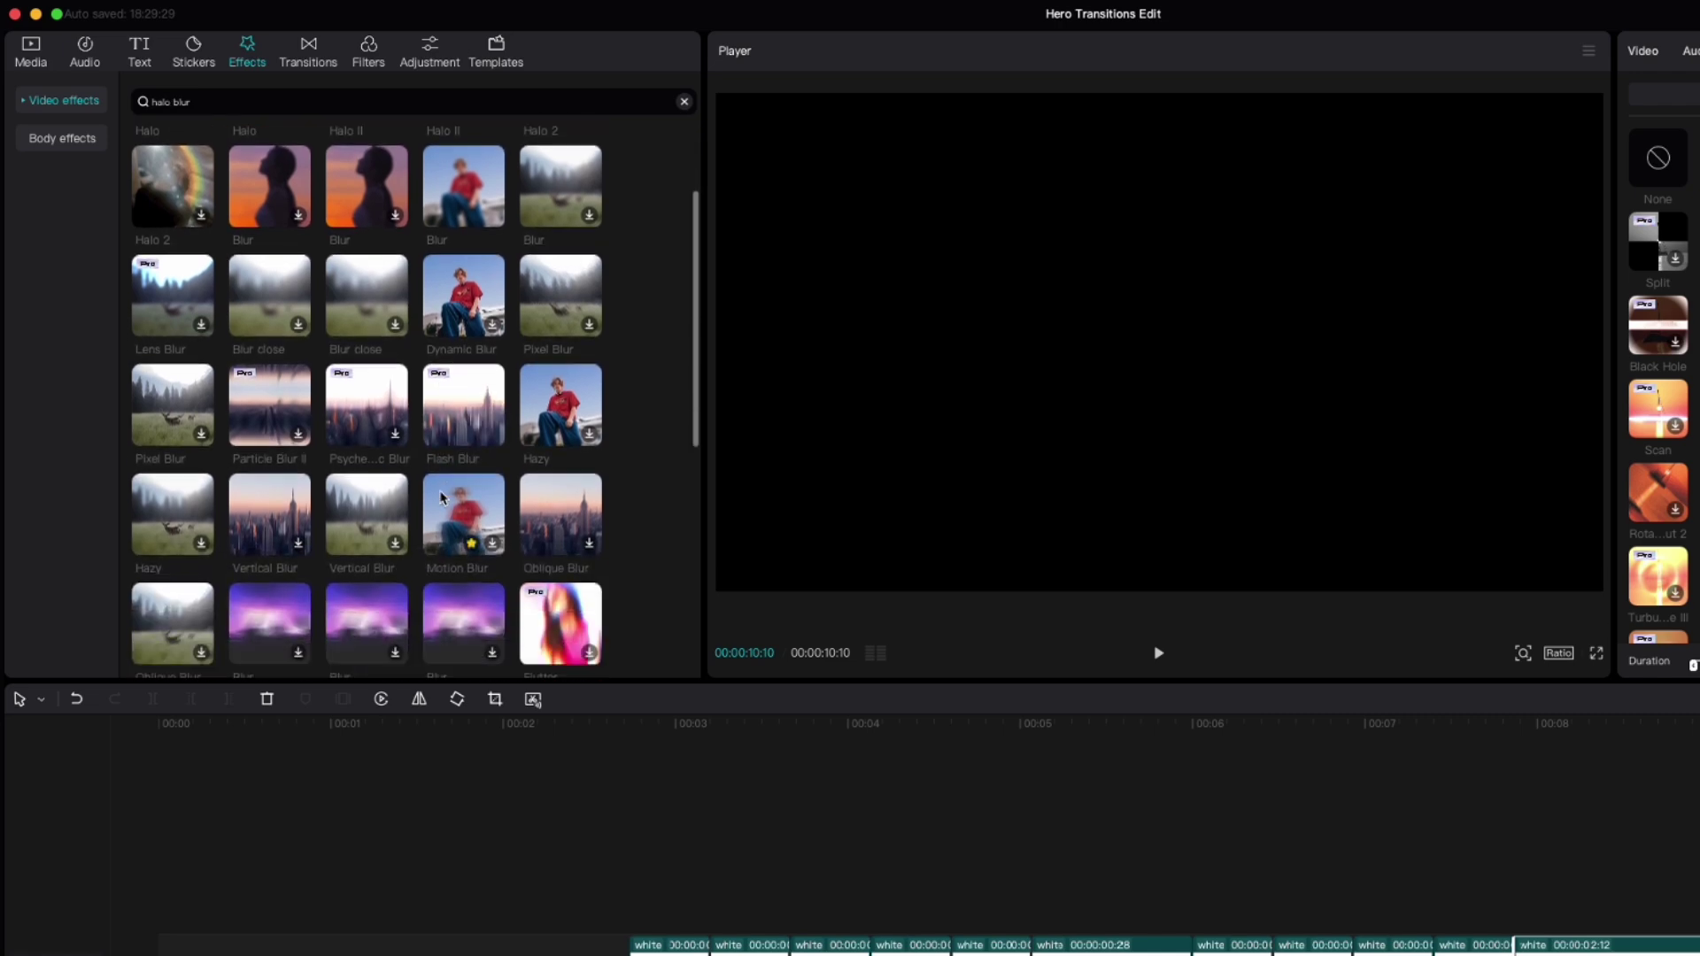
scroll(442, 498, "down", 5)
left_click(23, 104)
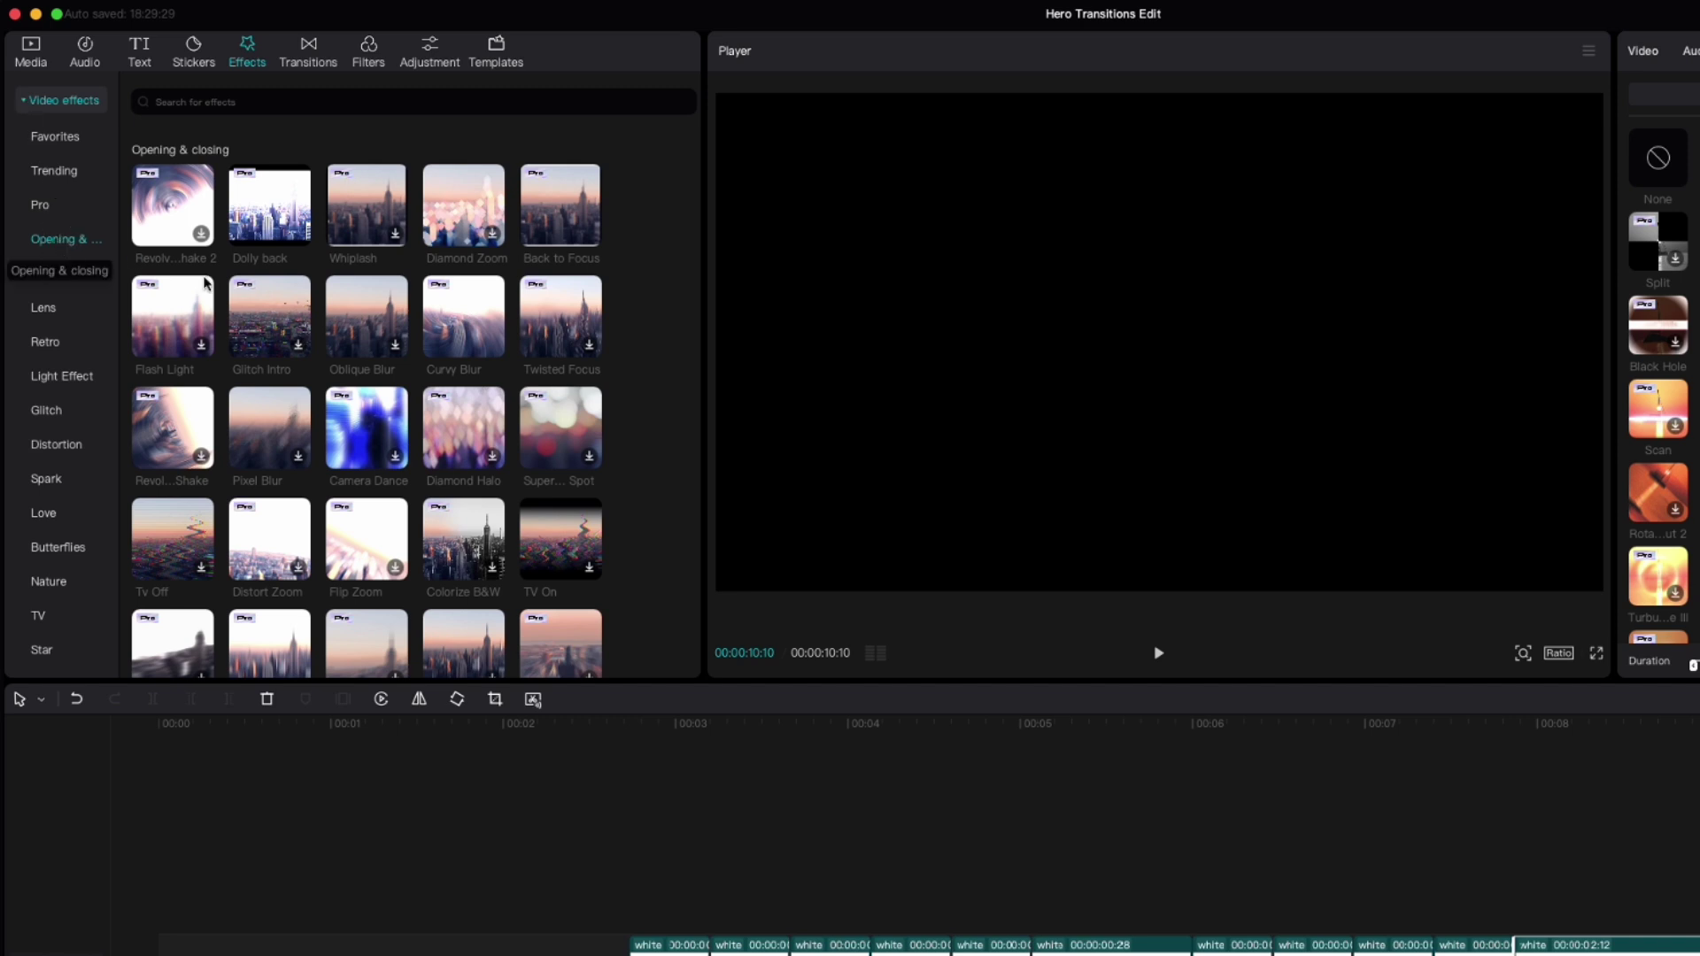
- Scroll the Opening & closing effects grid down to reveal Halo Blur
scroll(283, 354, "down", 5)
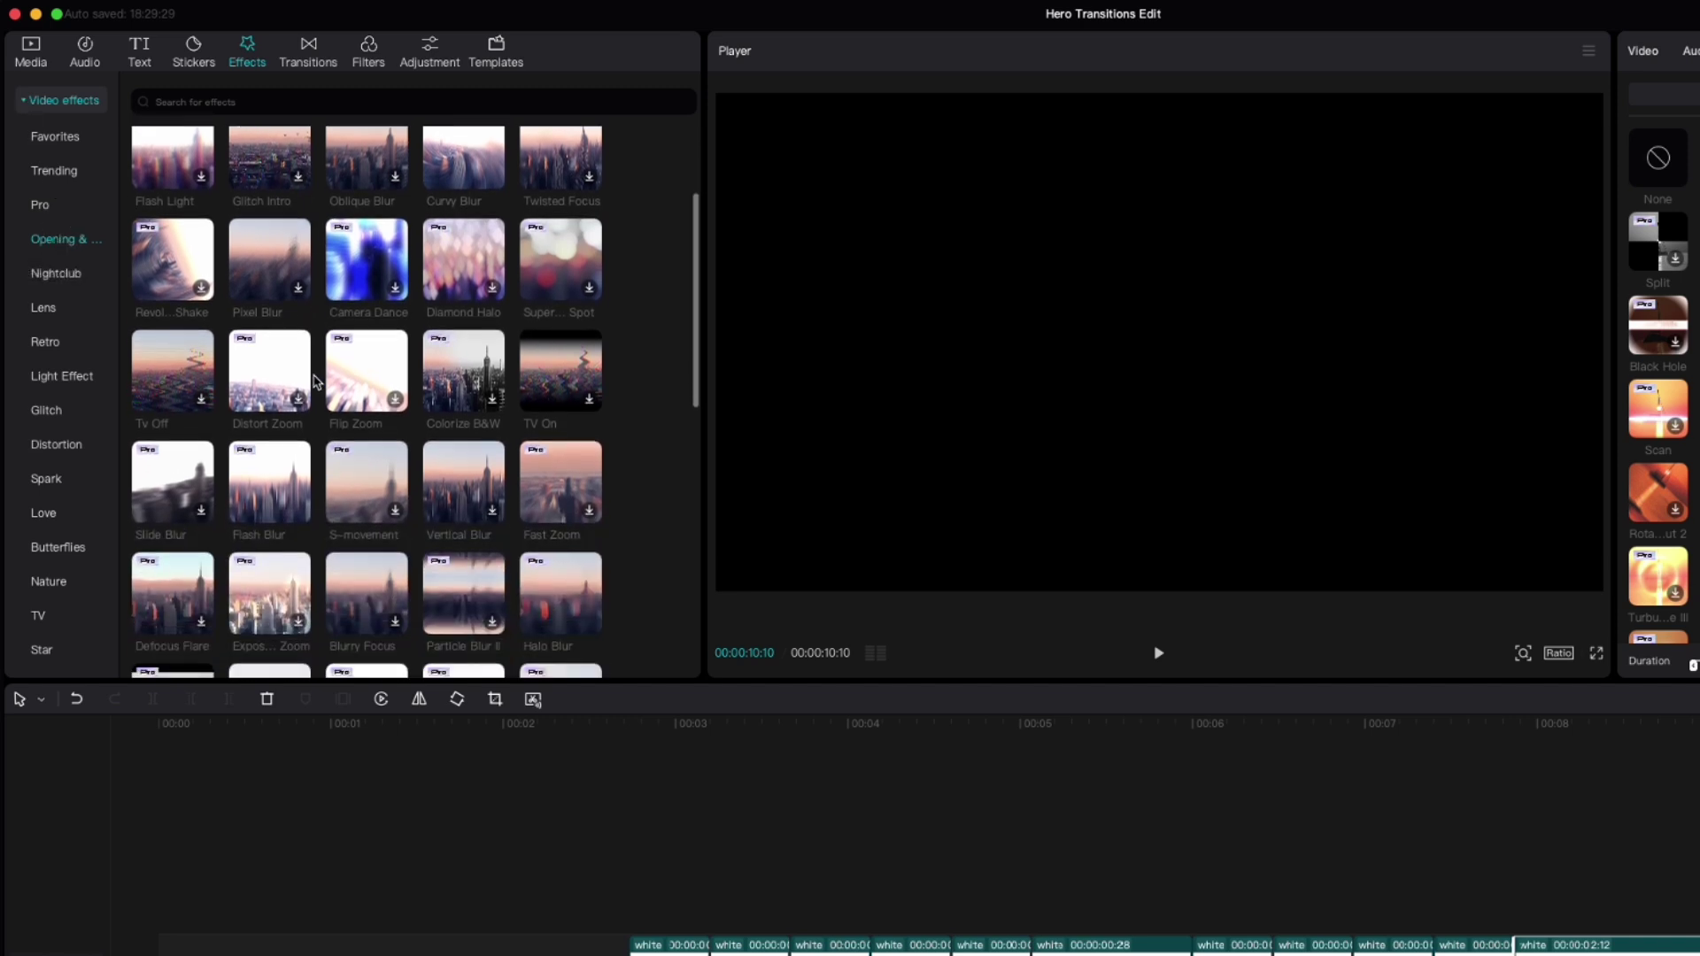
mouse_move(567, 540)
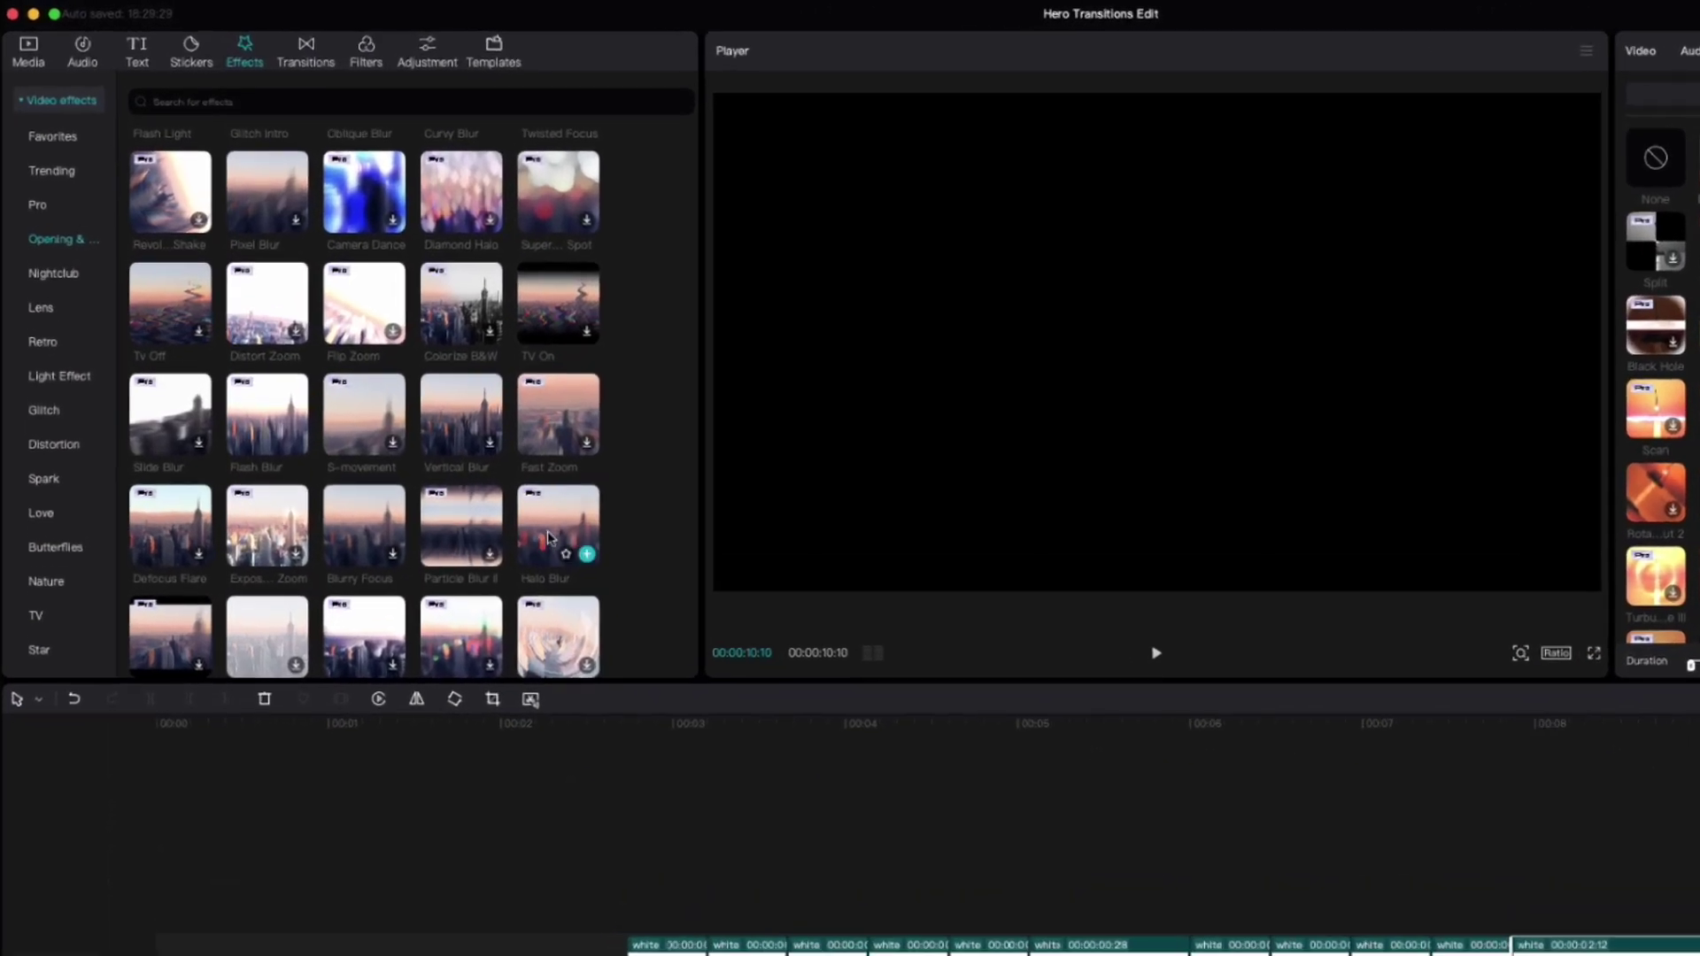
- Add Halo Blur above the first white clip, trim it to fit, and lower Strength to 30
left_click_drag(483, 474, 519, 590)
left_click_drag(651, 645, 643, 736)
left_click_drag(1163, 679, 720, 680)
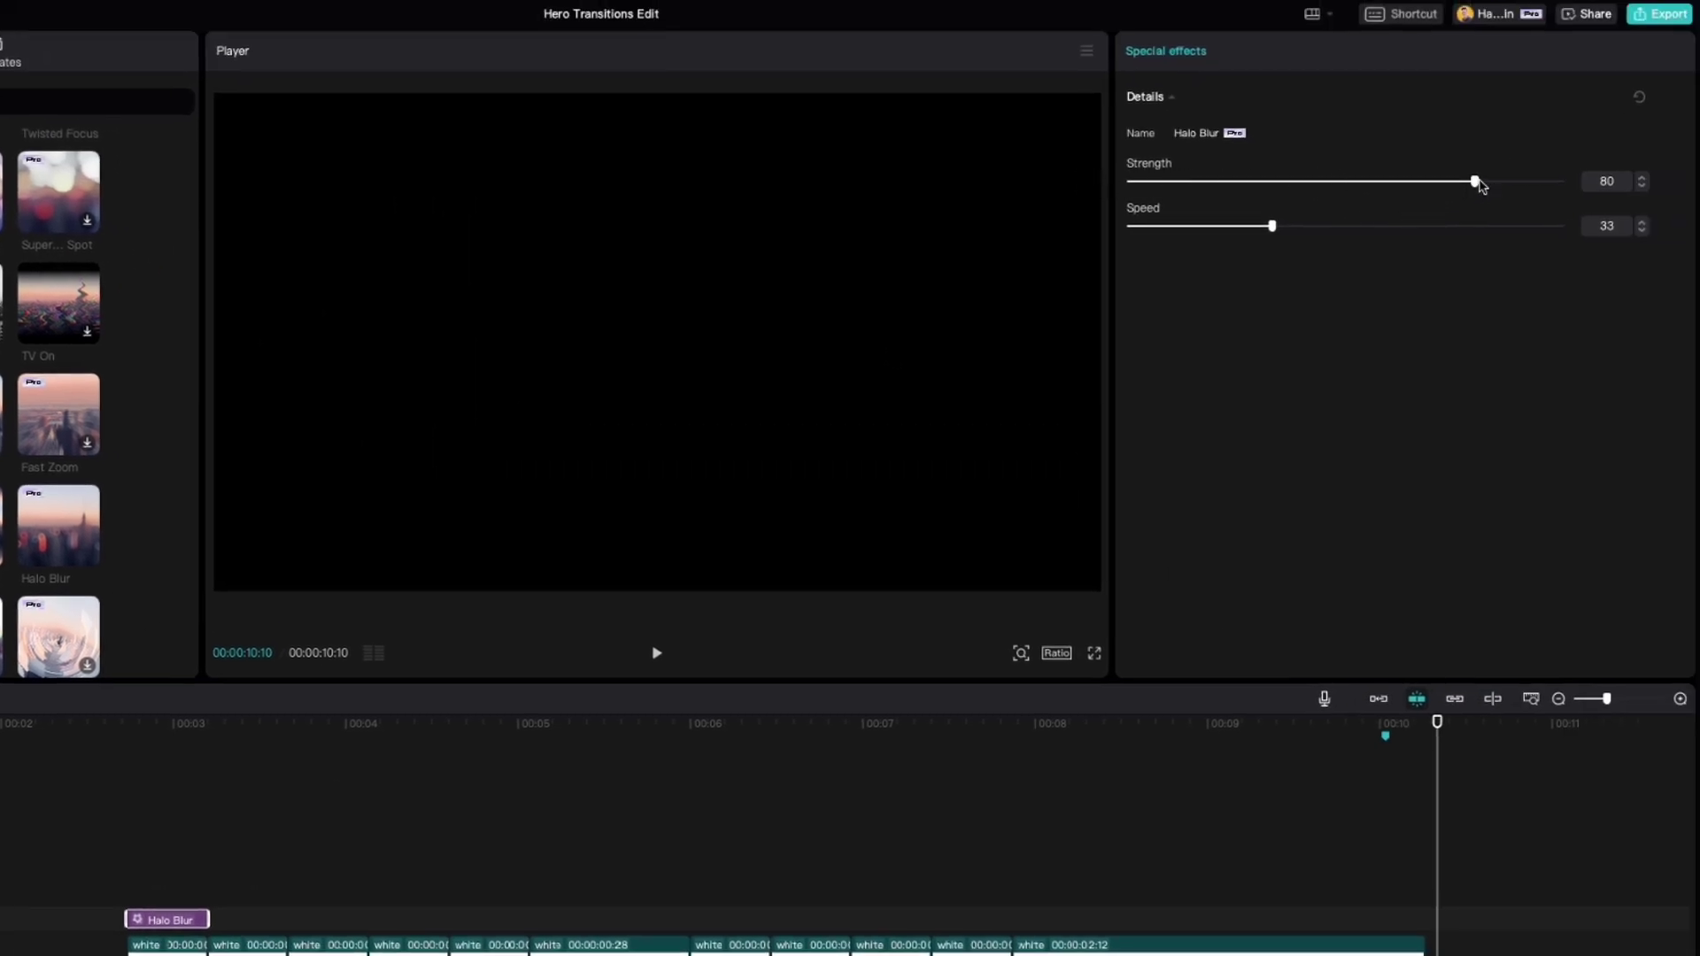
left_click_drag(1475, 182, 1575, 228)
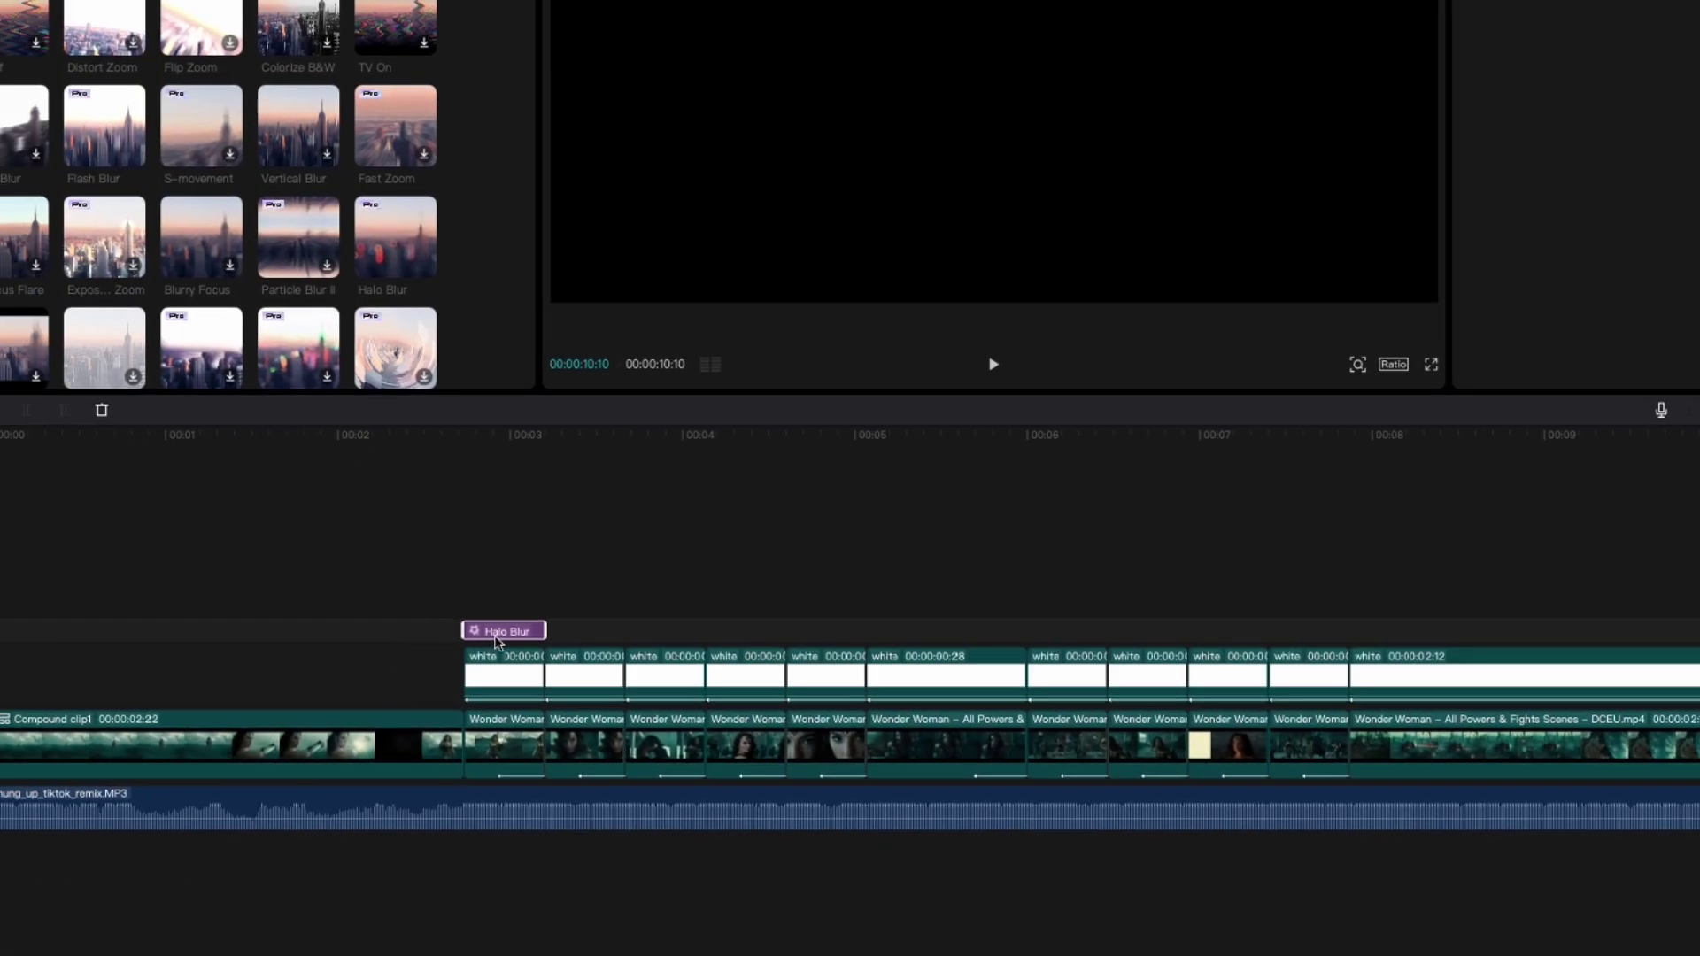
- Duplicate the Halo Blur effect above the later white clips along the timeline
left_click_drag(497, 642, 1395, 636)
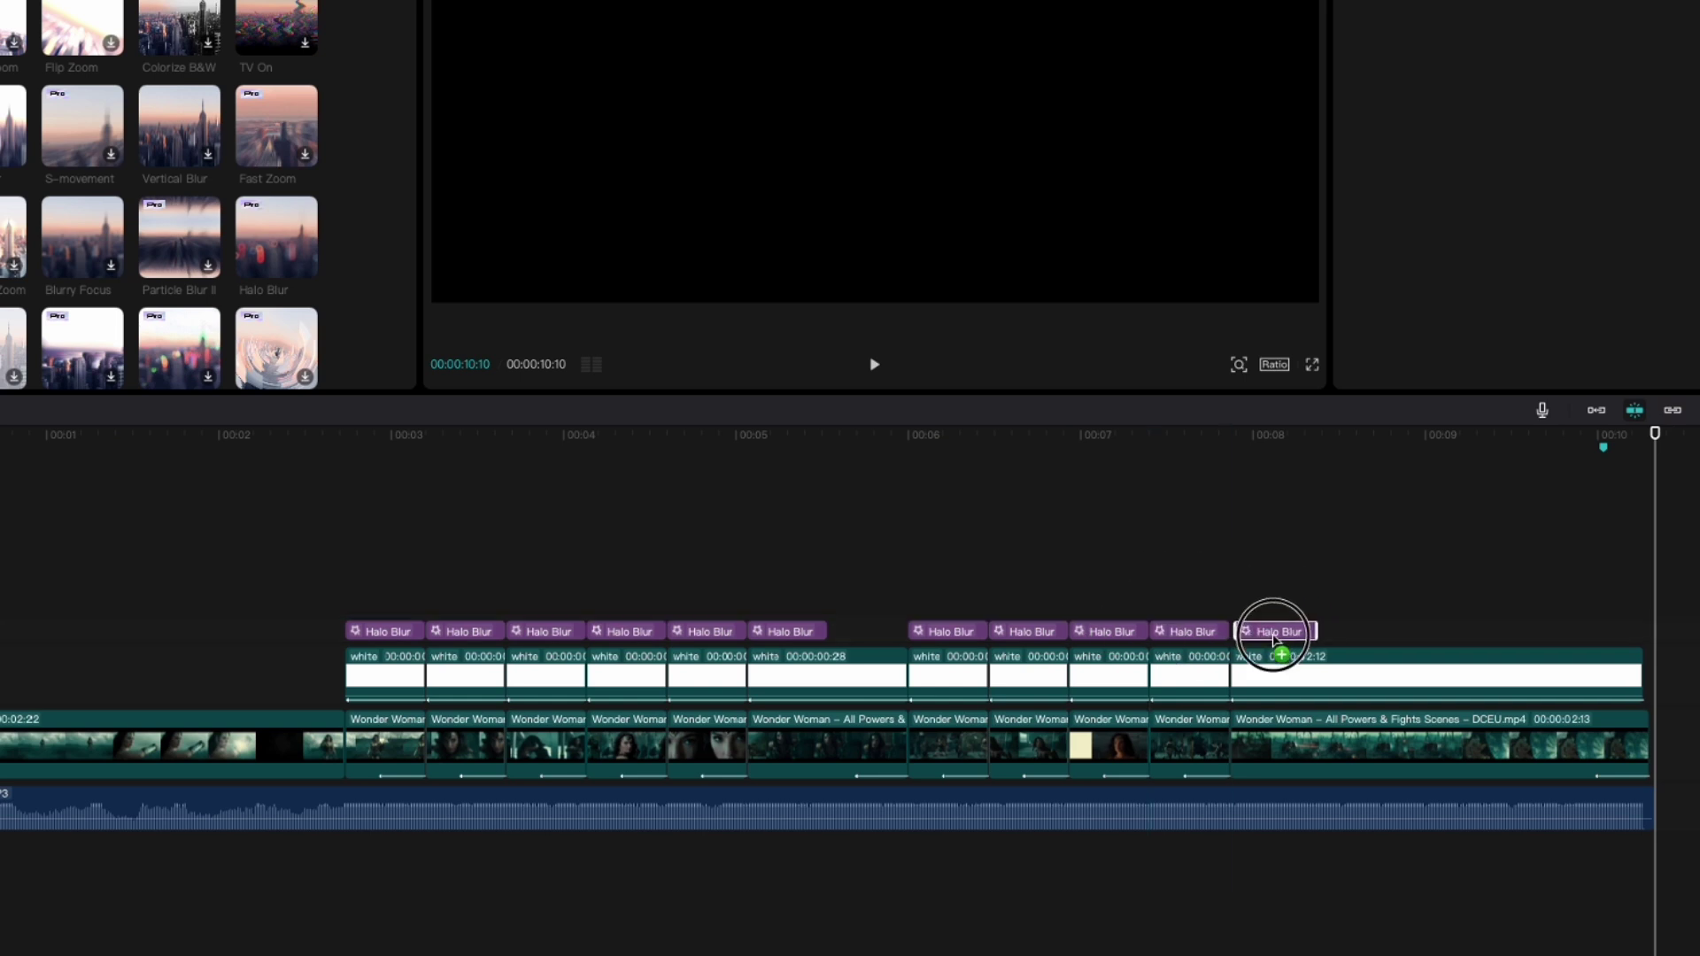
left_click_drag(1275, 639, 1270, 634)
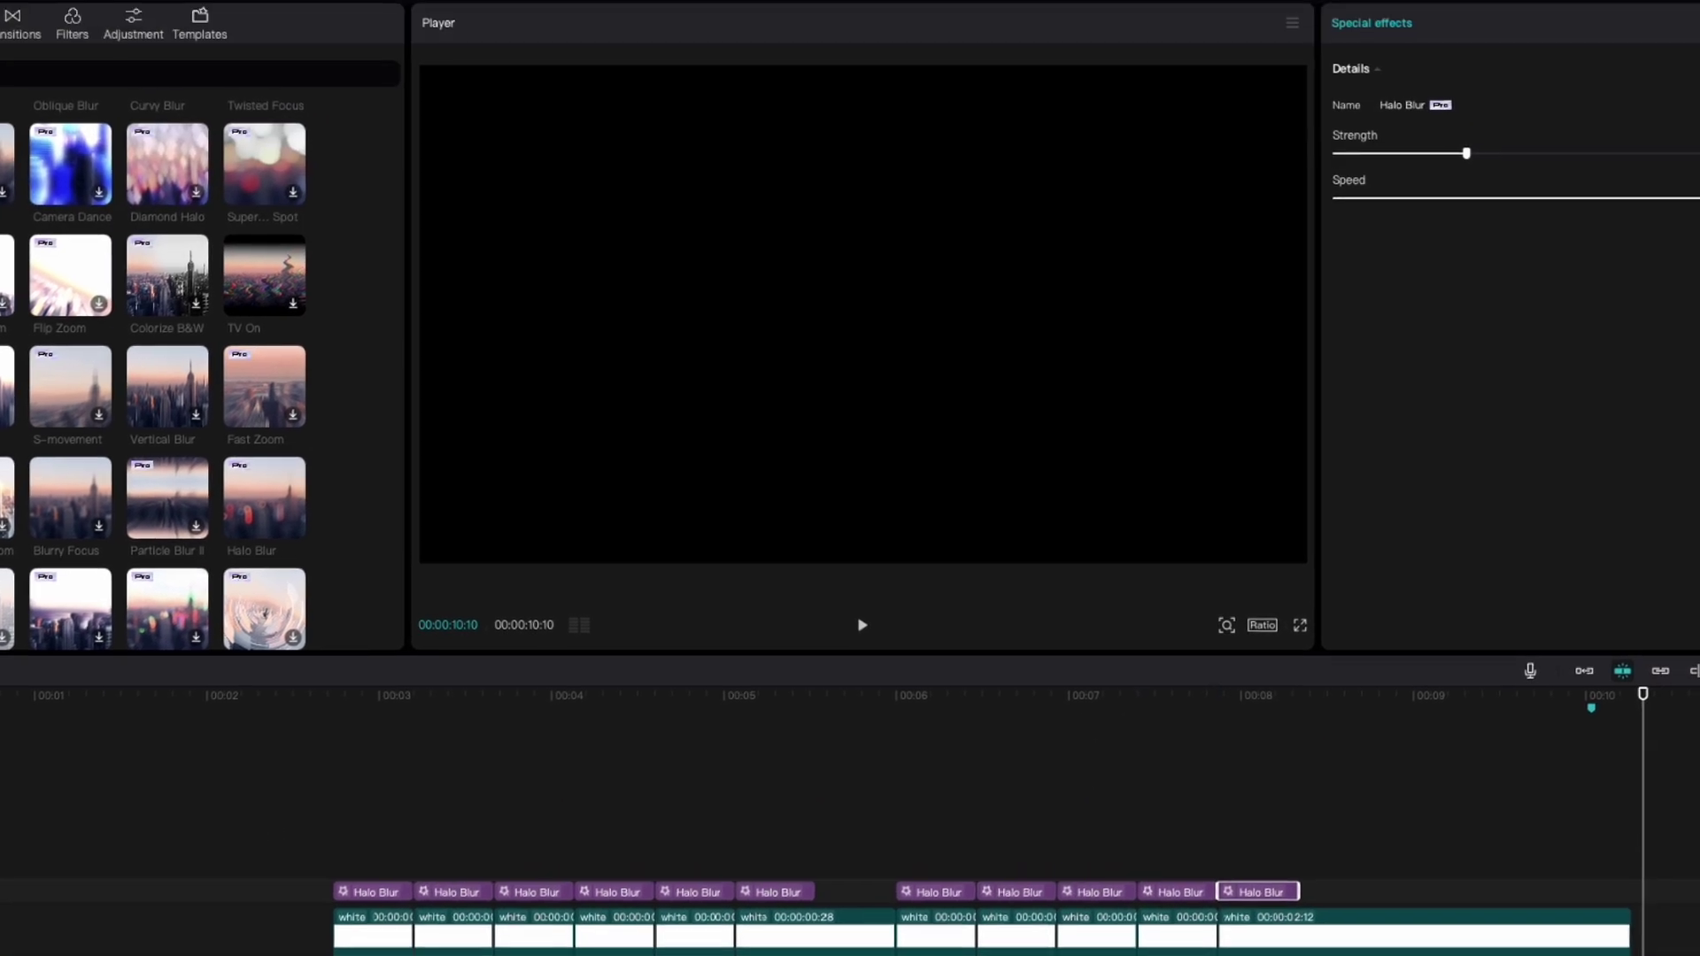
key("space")
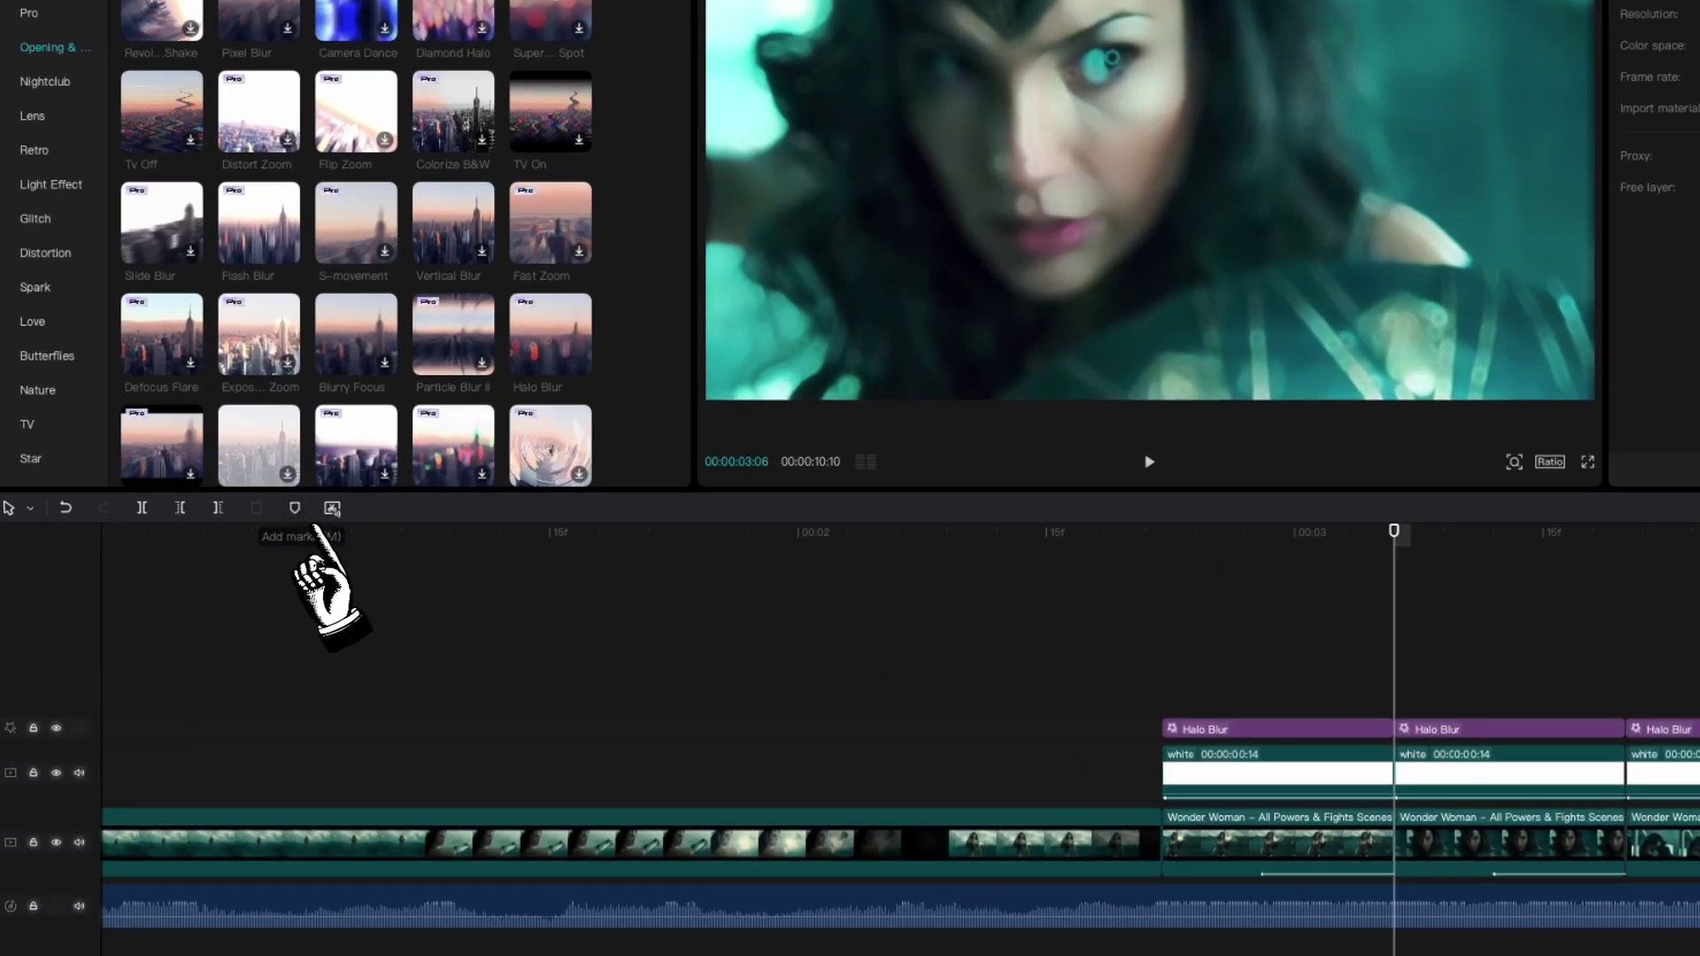
- Return the playhead to the start of the edit and play it to tap in beat markers
scroll(432, 642, "left", 3)
scroll(432, 642, "left", 2)
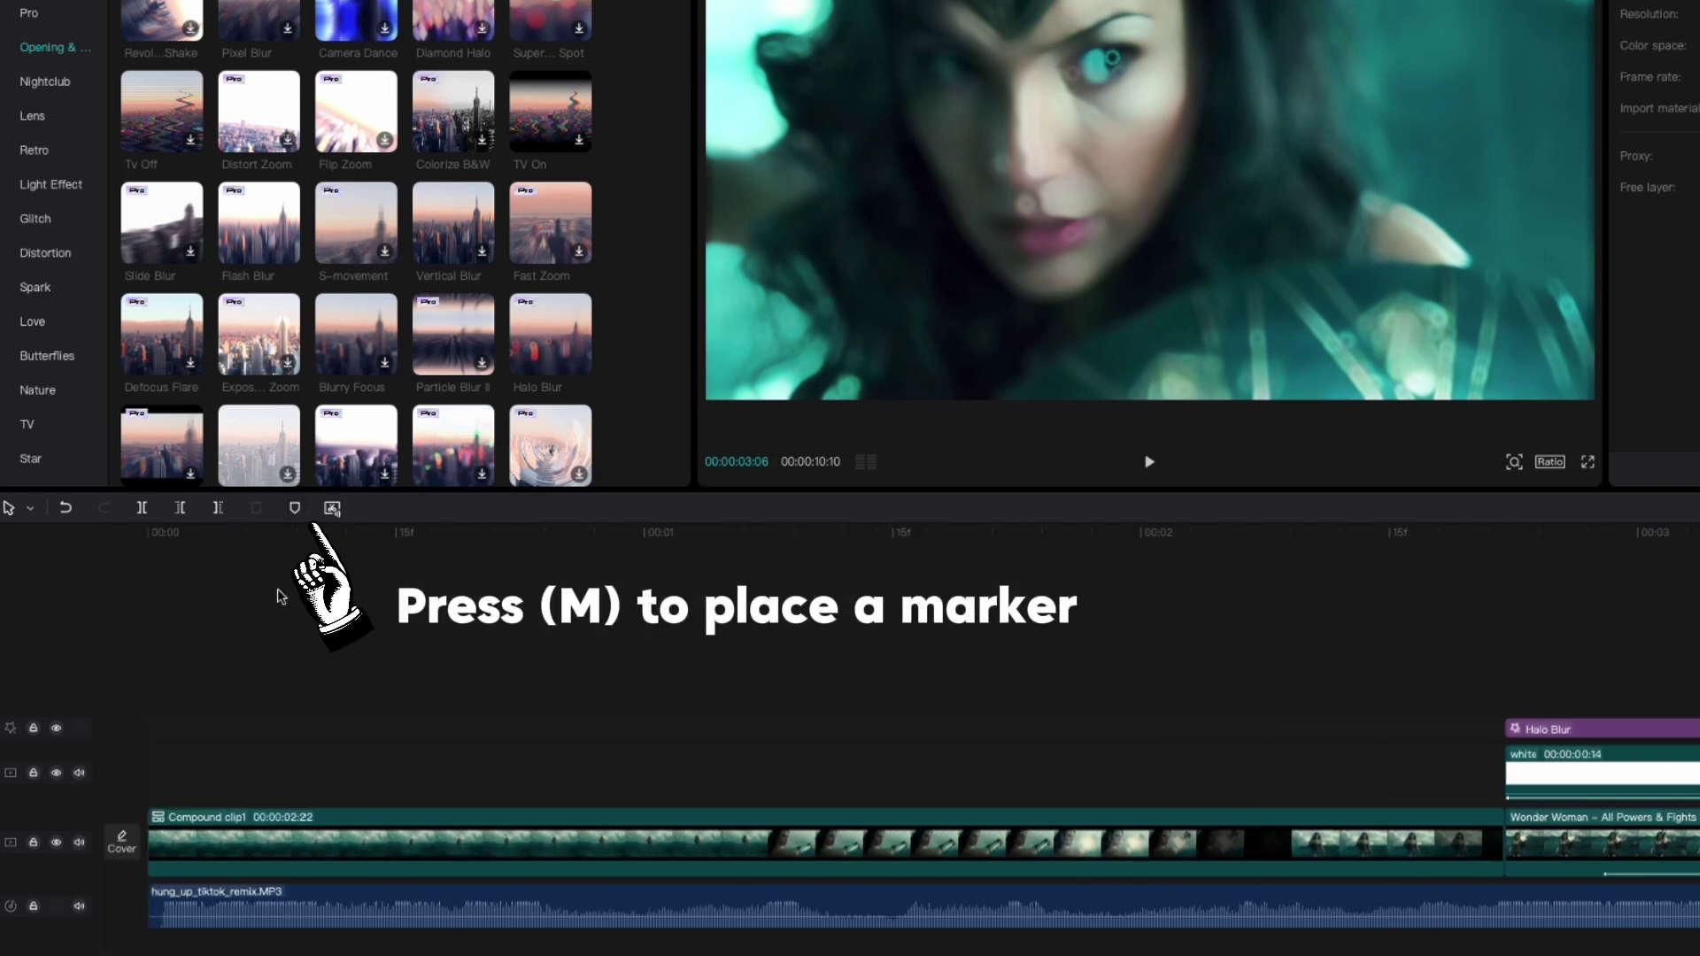
left_click(155, 540)
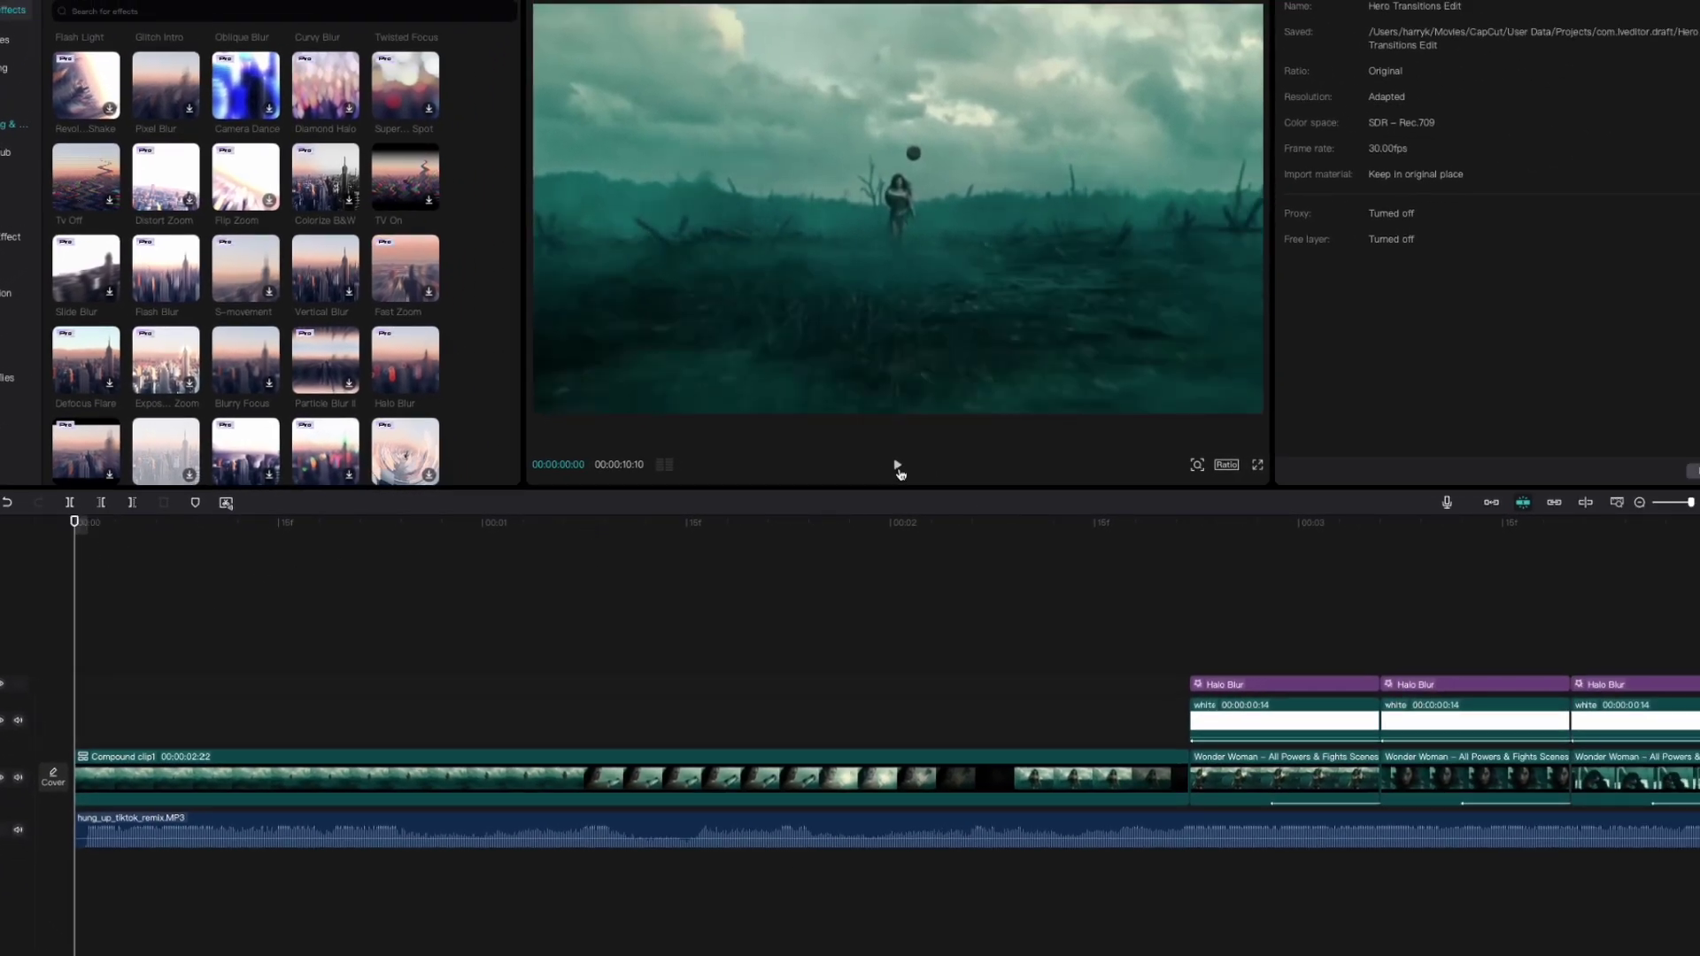
left_click(897, 466)
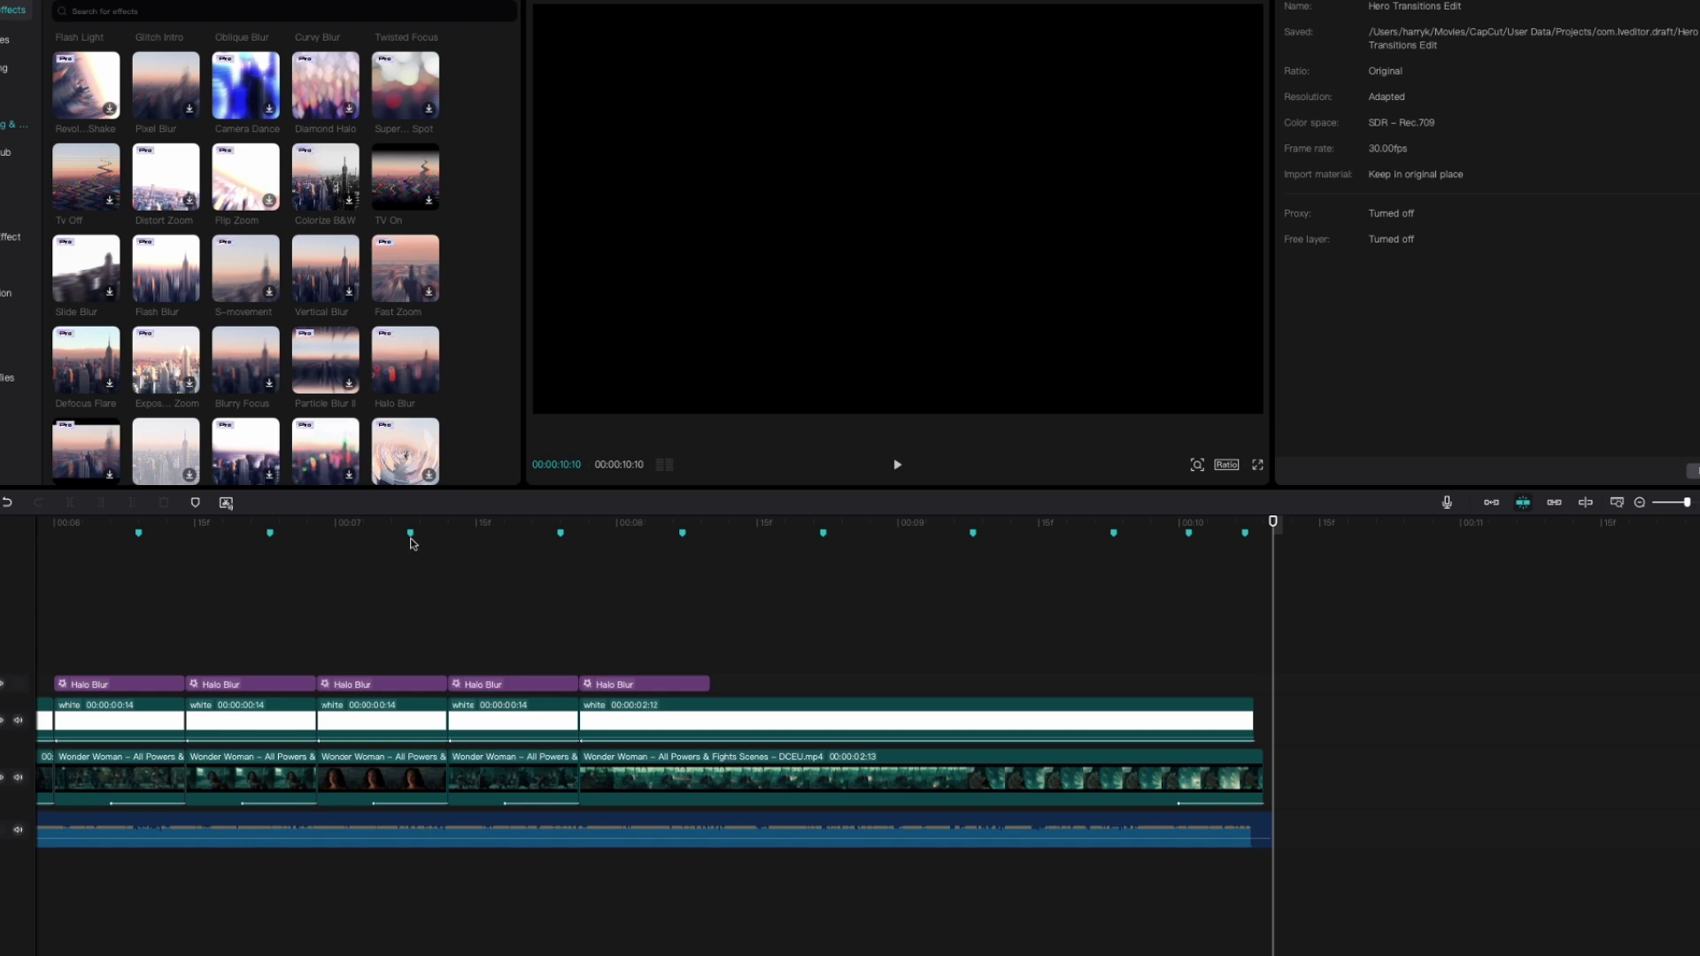
key("super+minus")
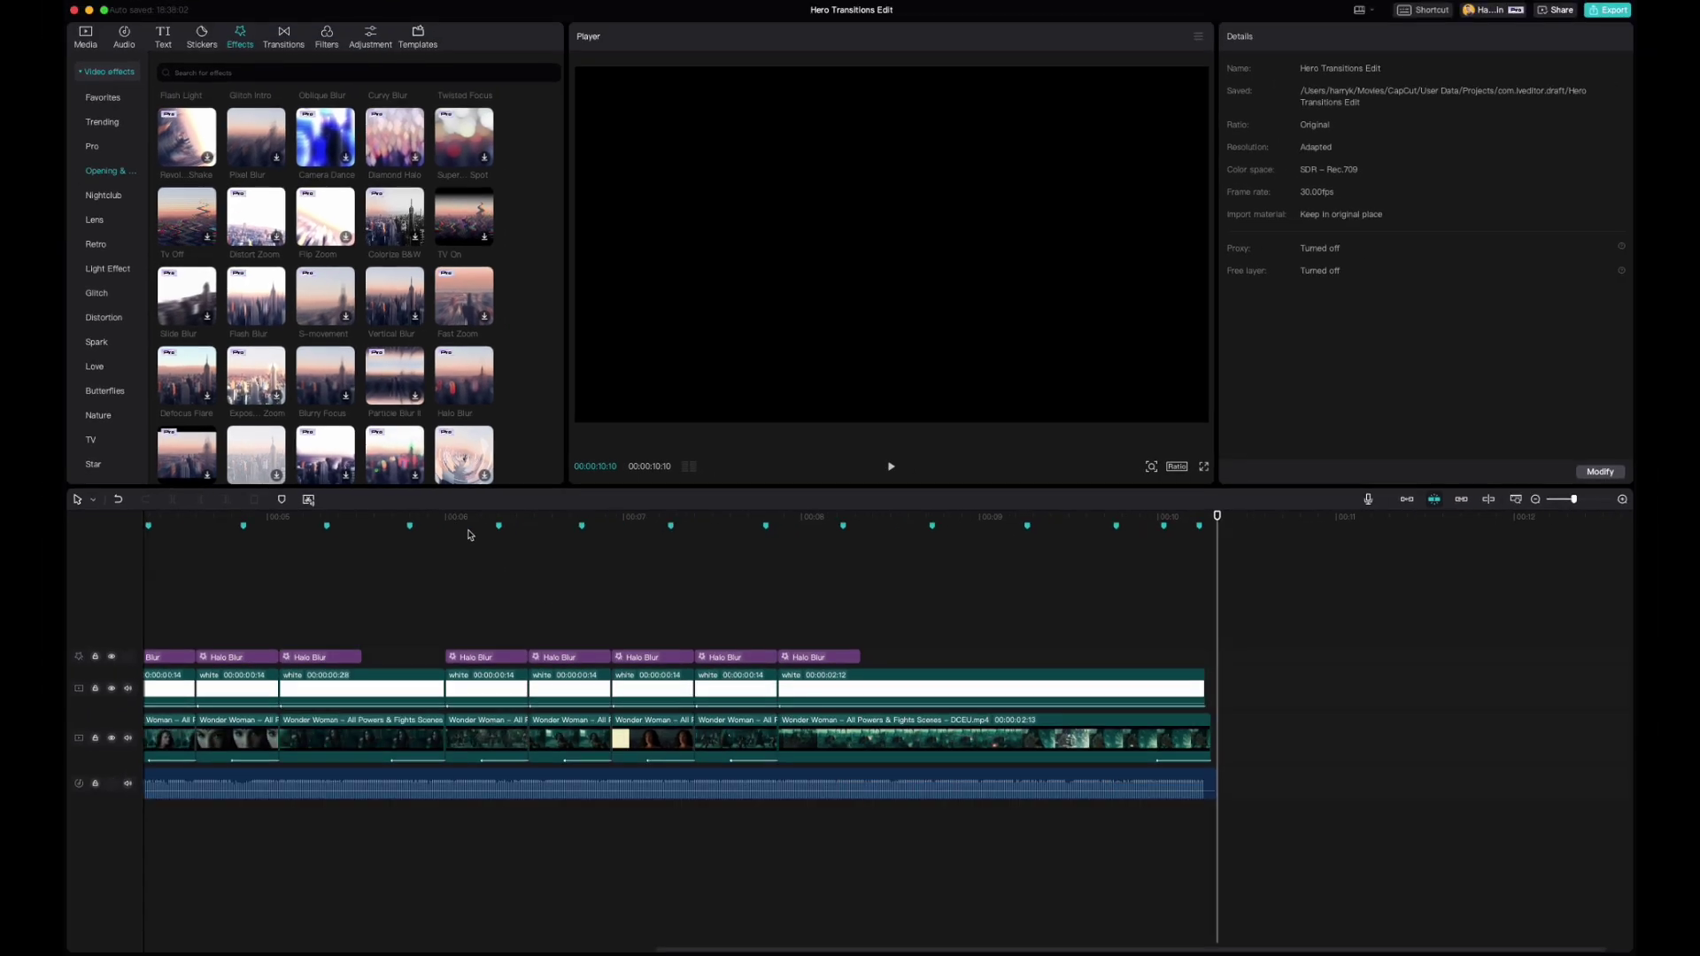
key("super+minus")
key("super+minus")
scroll(500, 598, "left", 5)
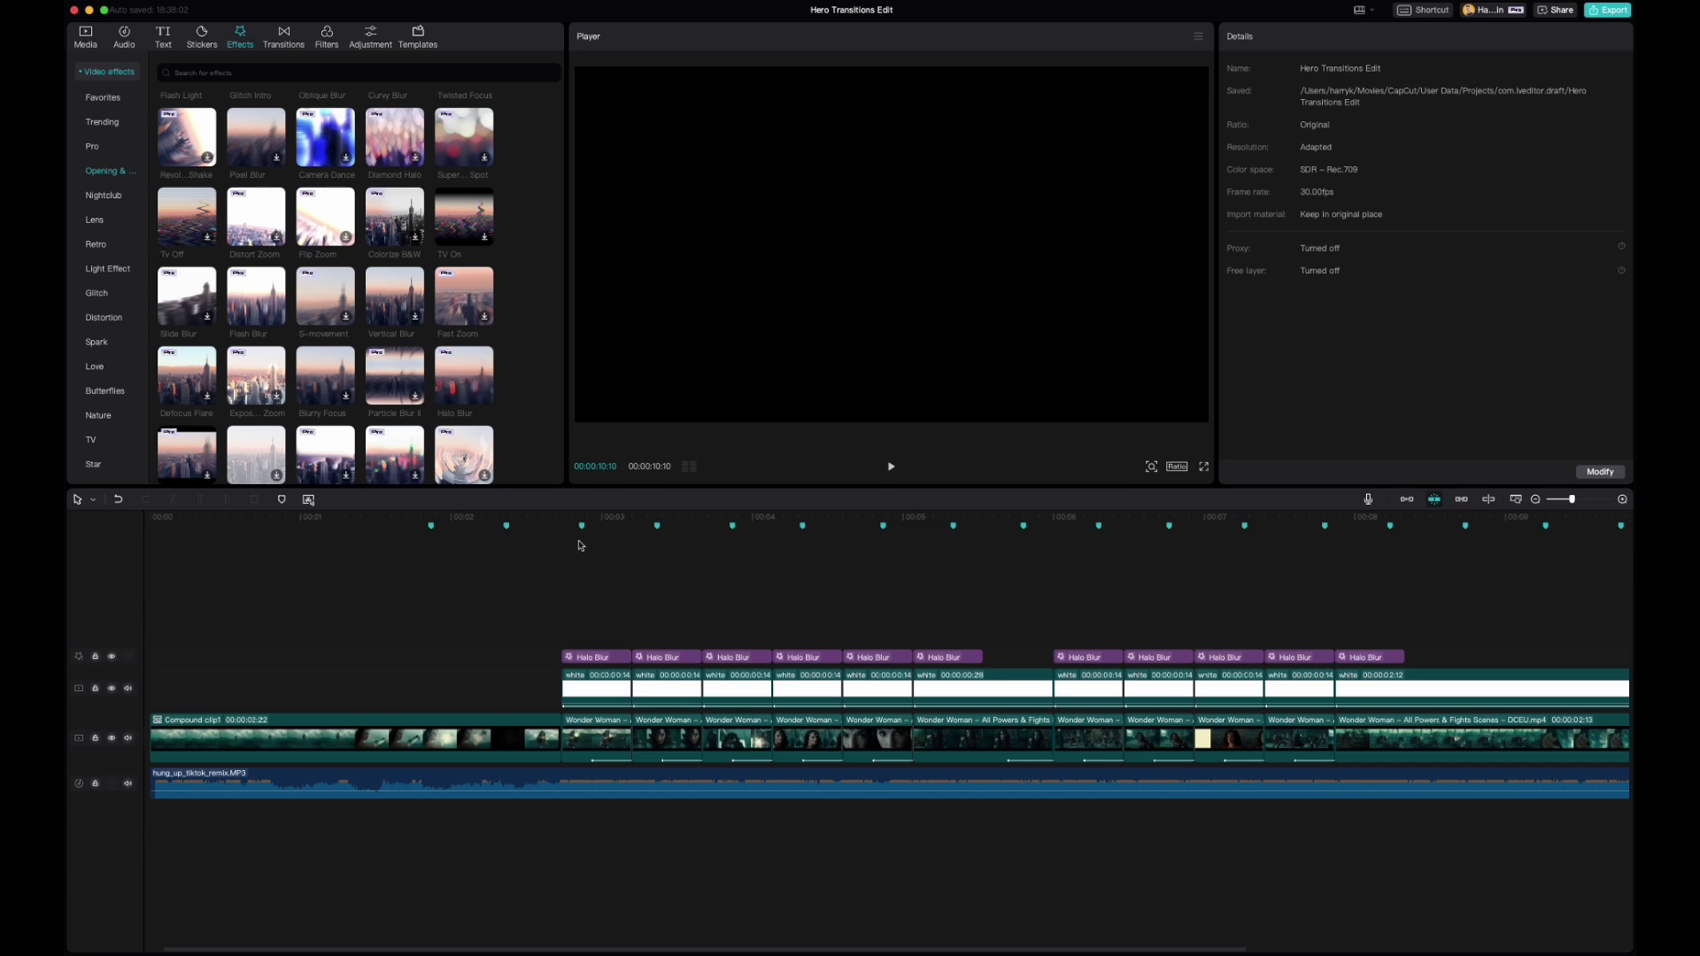
left_click(581, 546)
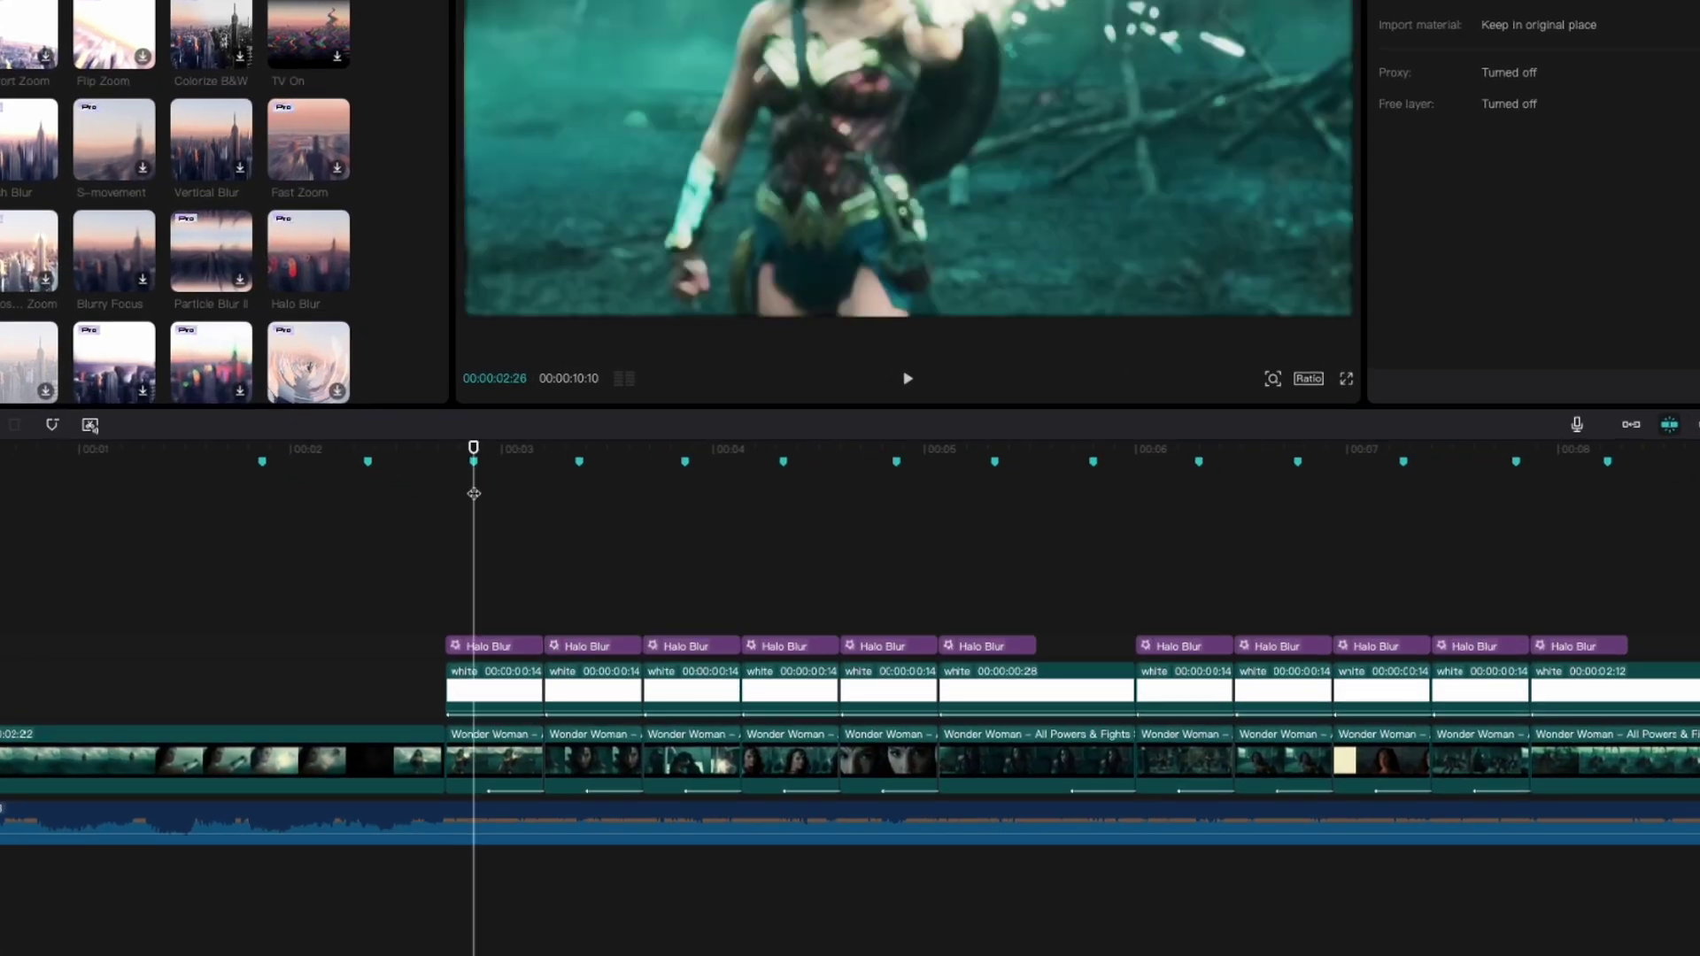
left_click_drag(474, 494, 445, 739)
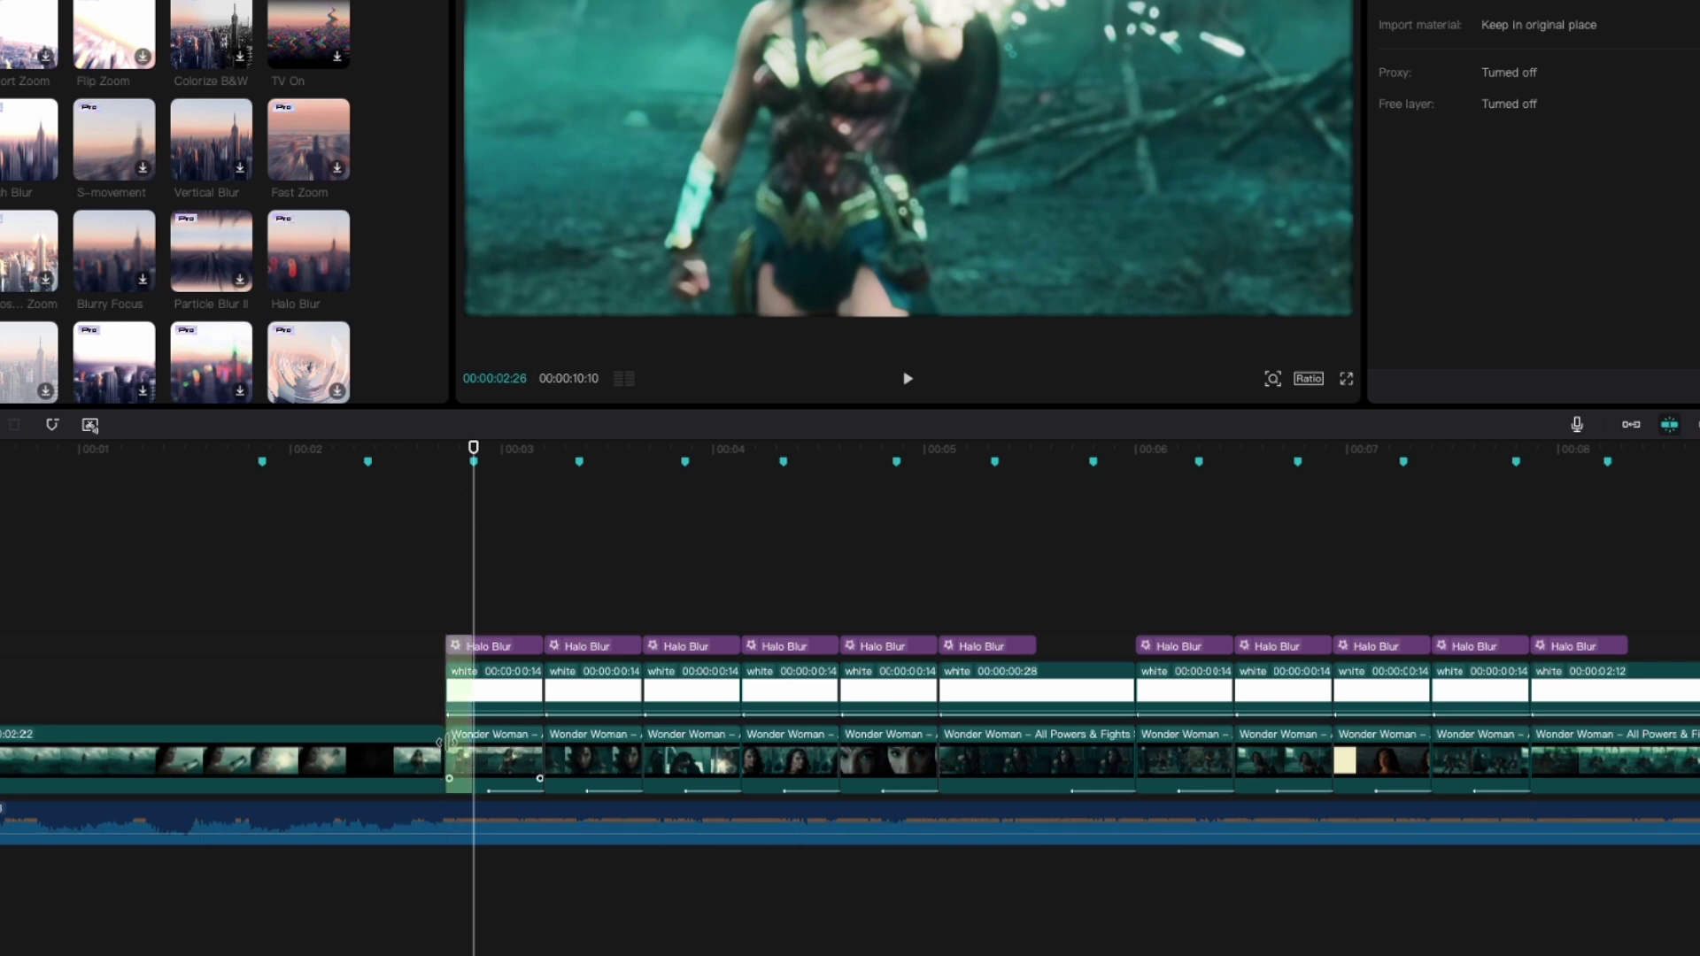
left_click(580, 470)
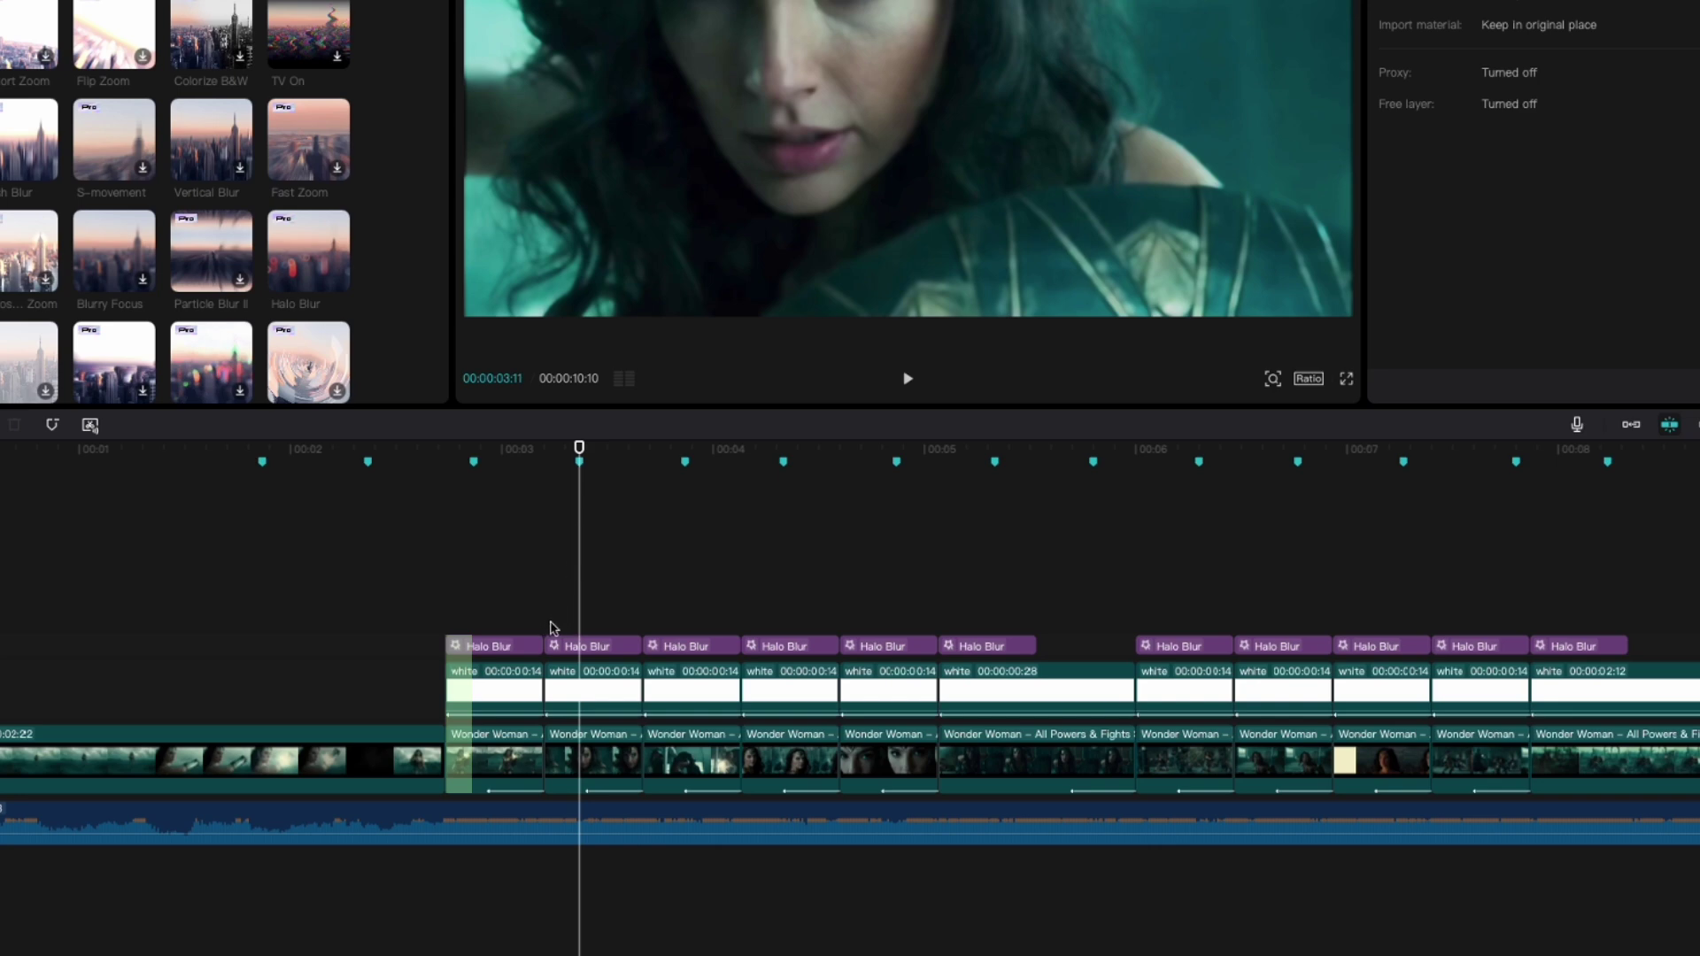
left_click(686, 484)
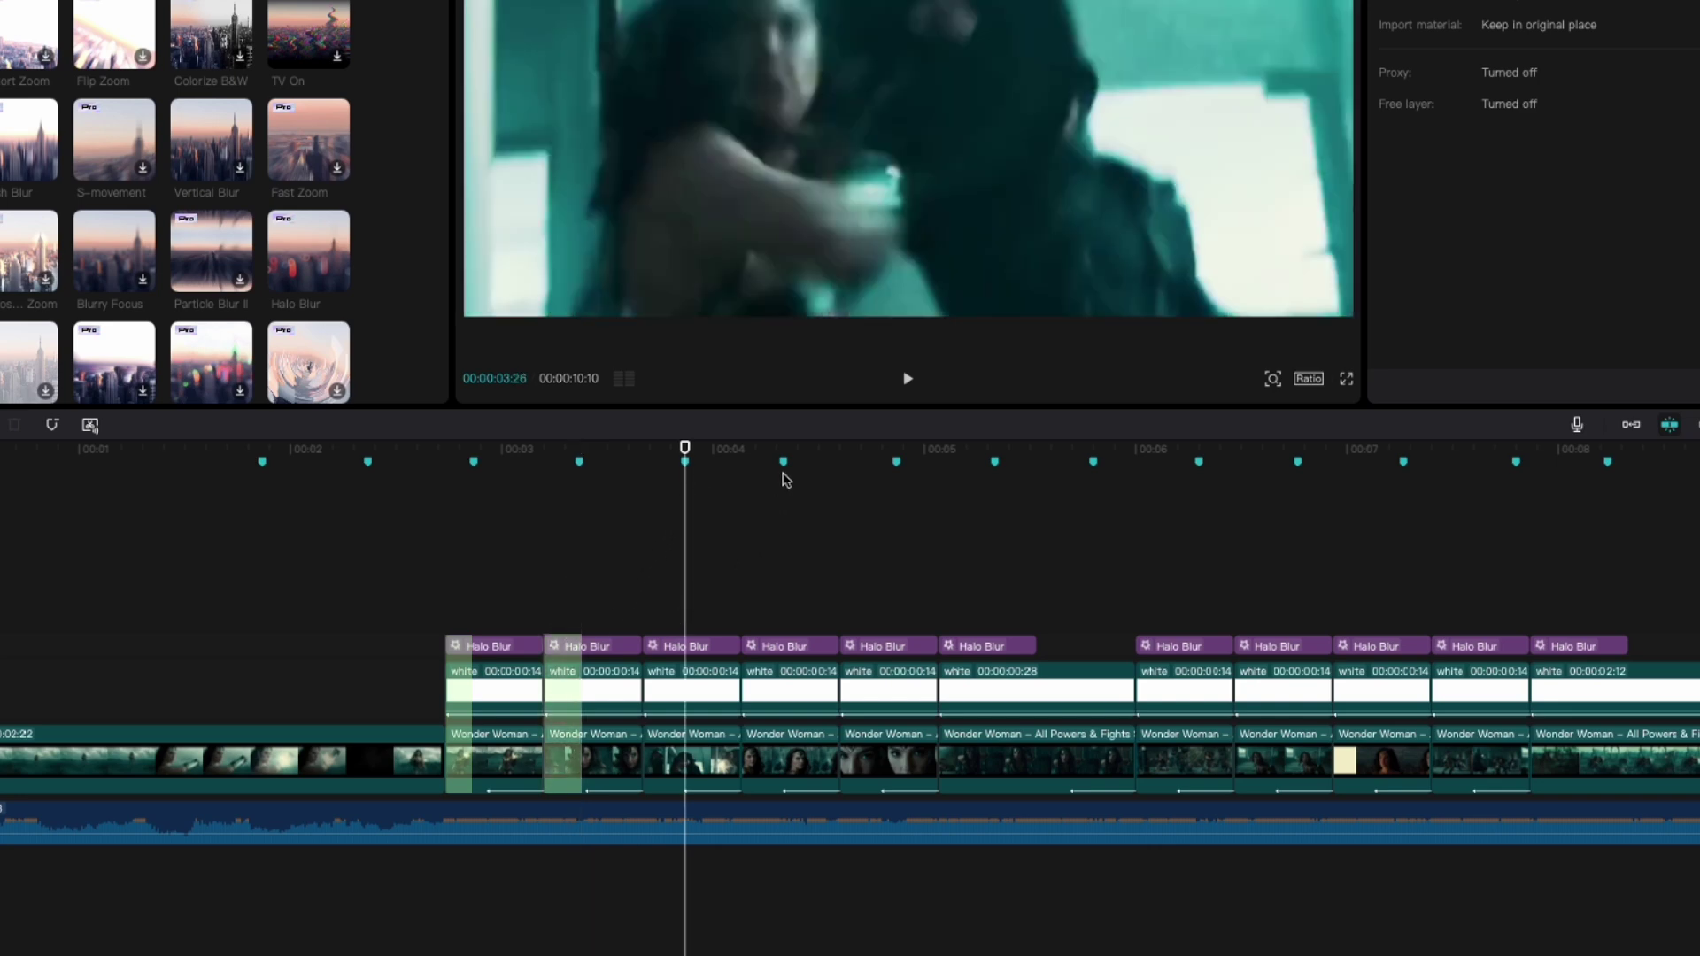
left_click(785, 479)
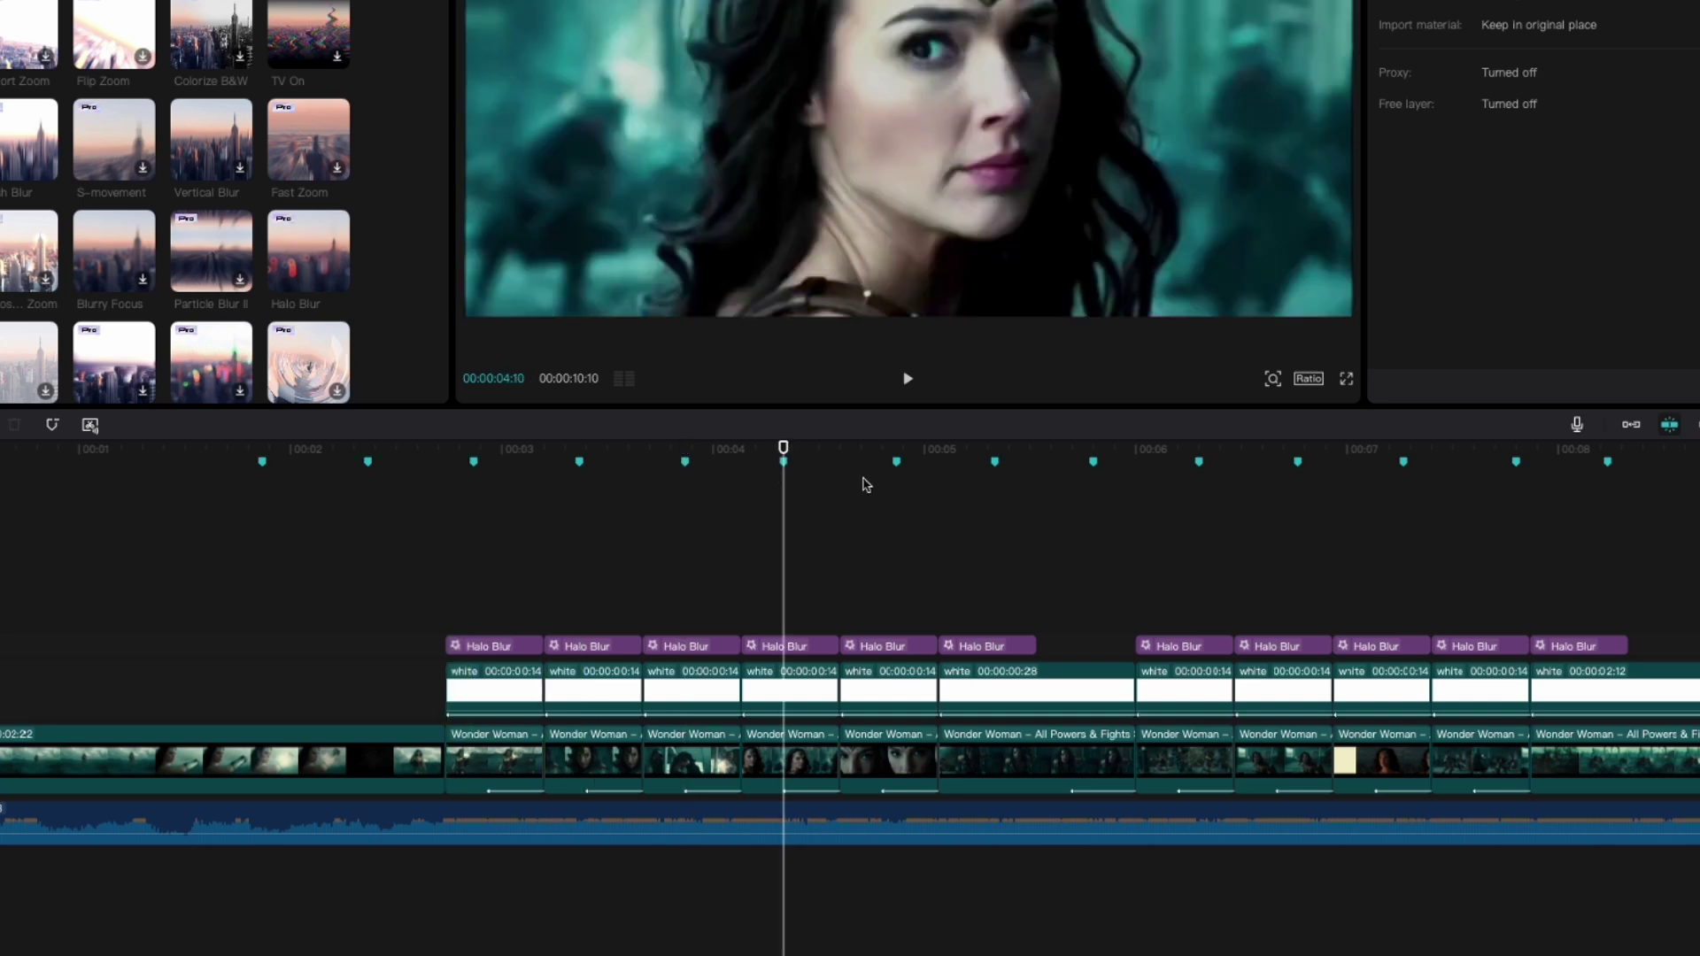
left_click(898, 482)
left_click(995, 478)
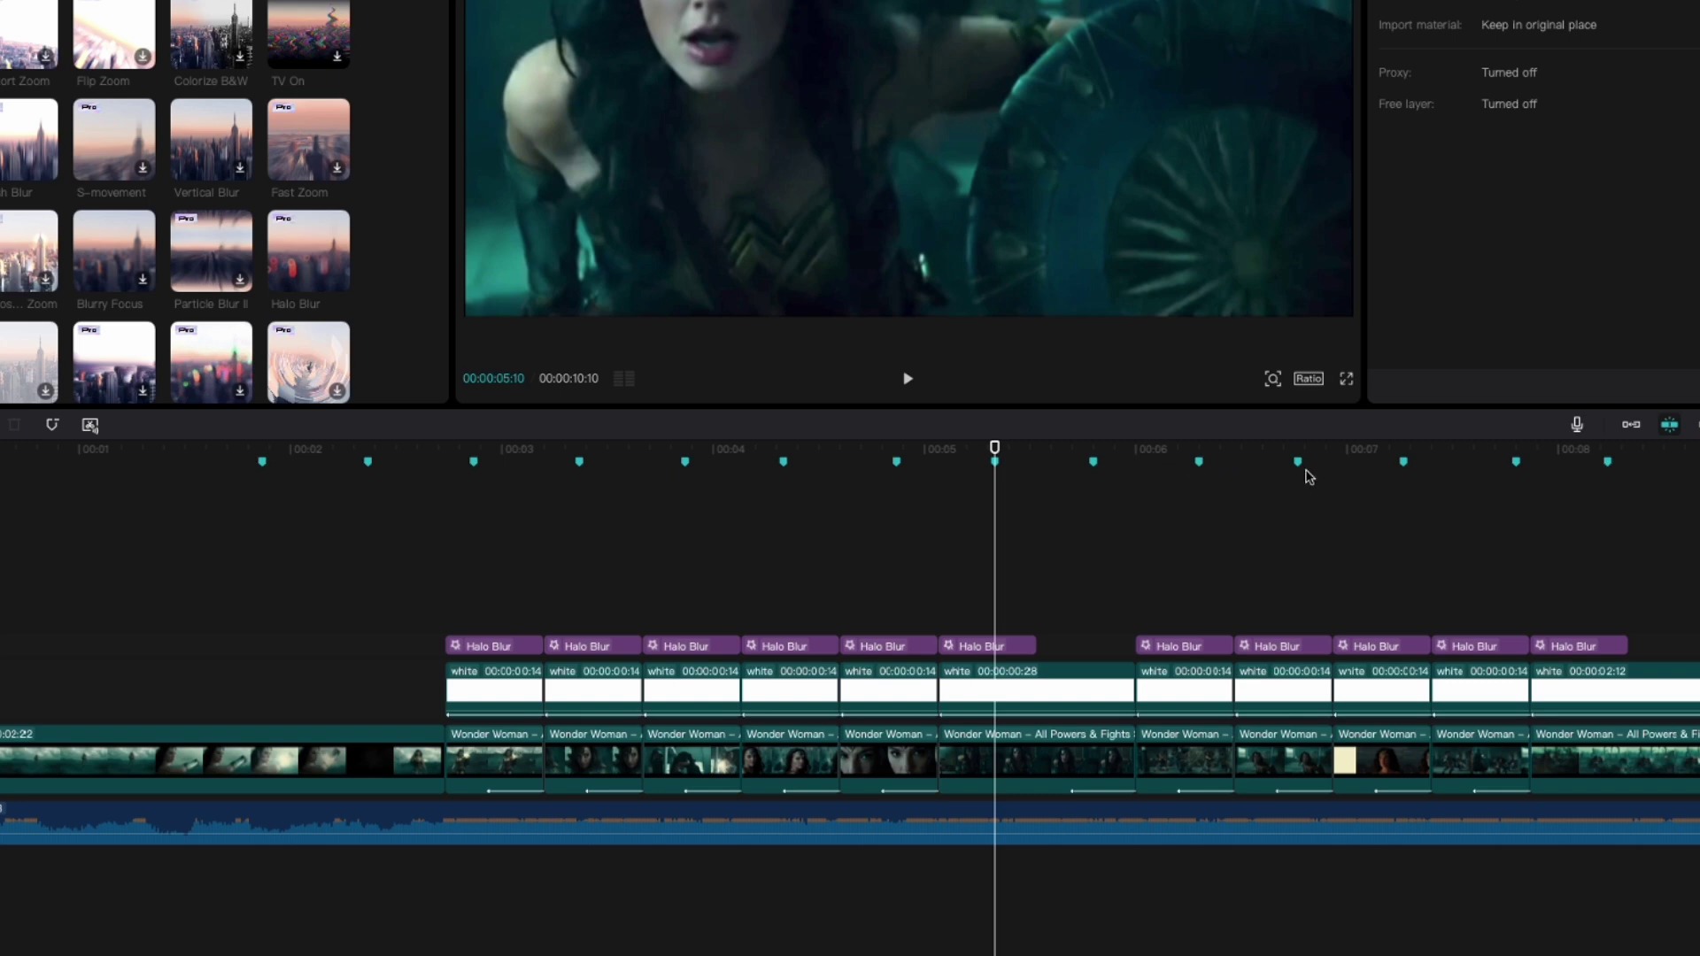
left_click(1298, 481)
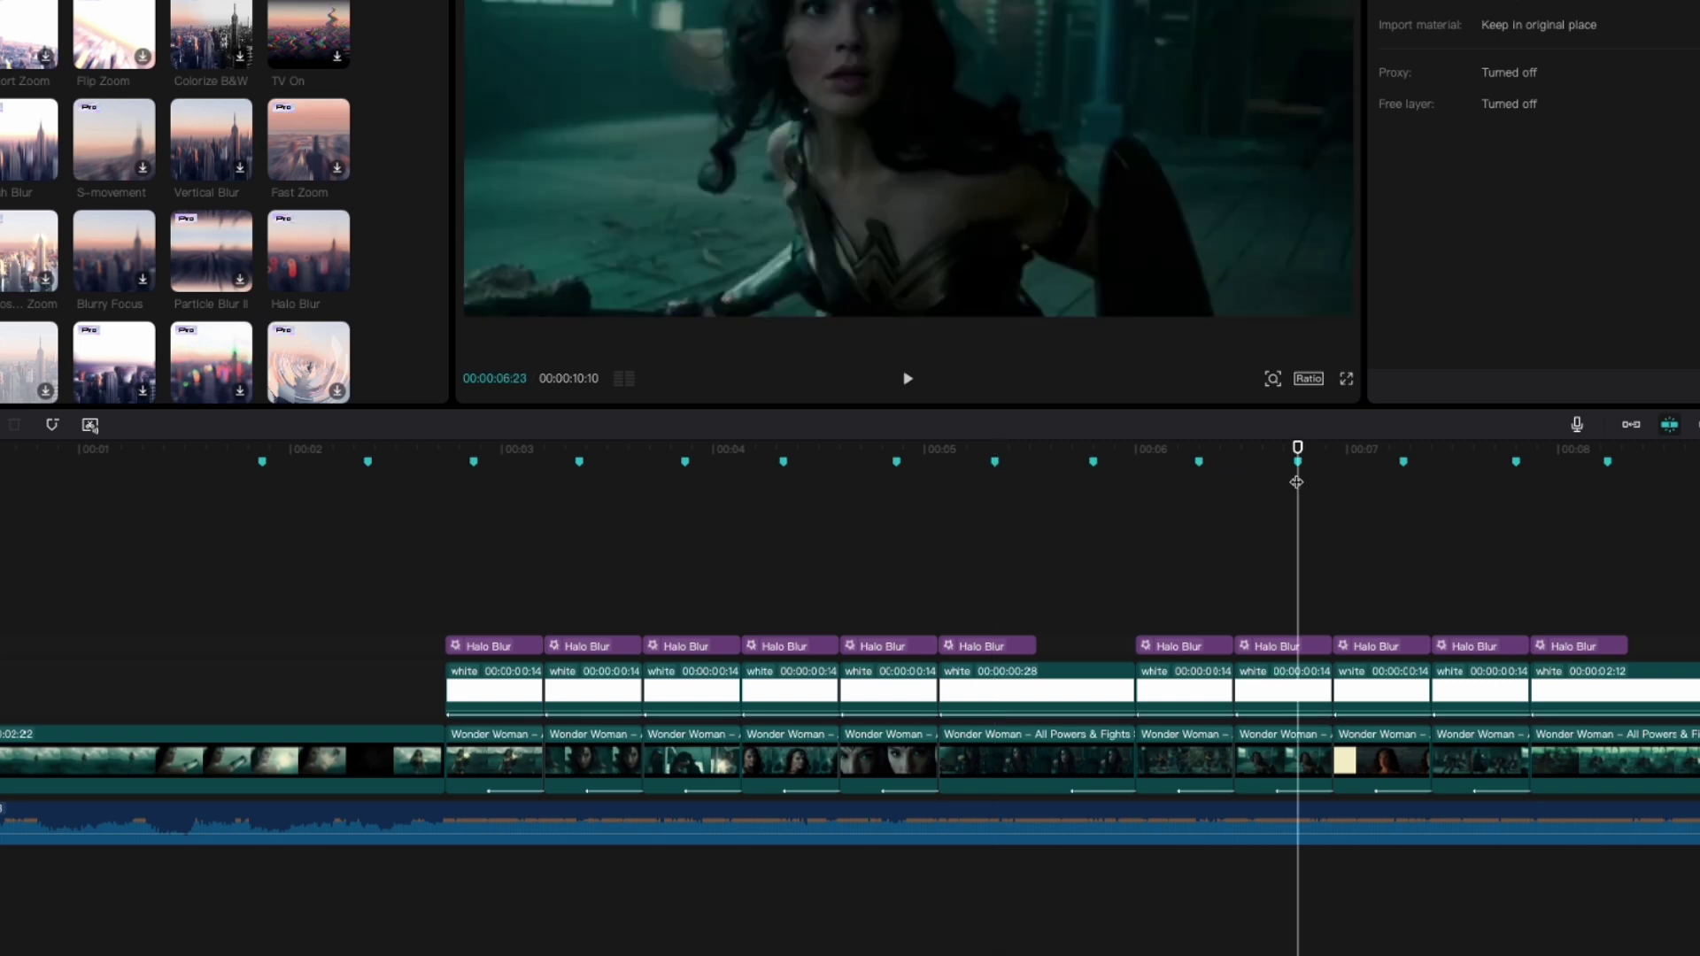
mouse_move(1275, 759)
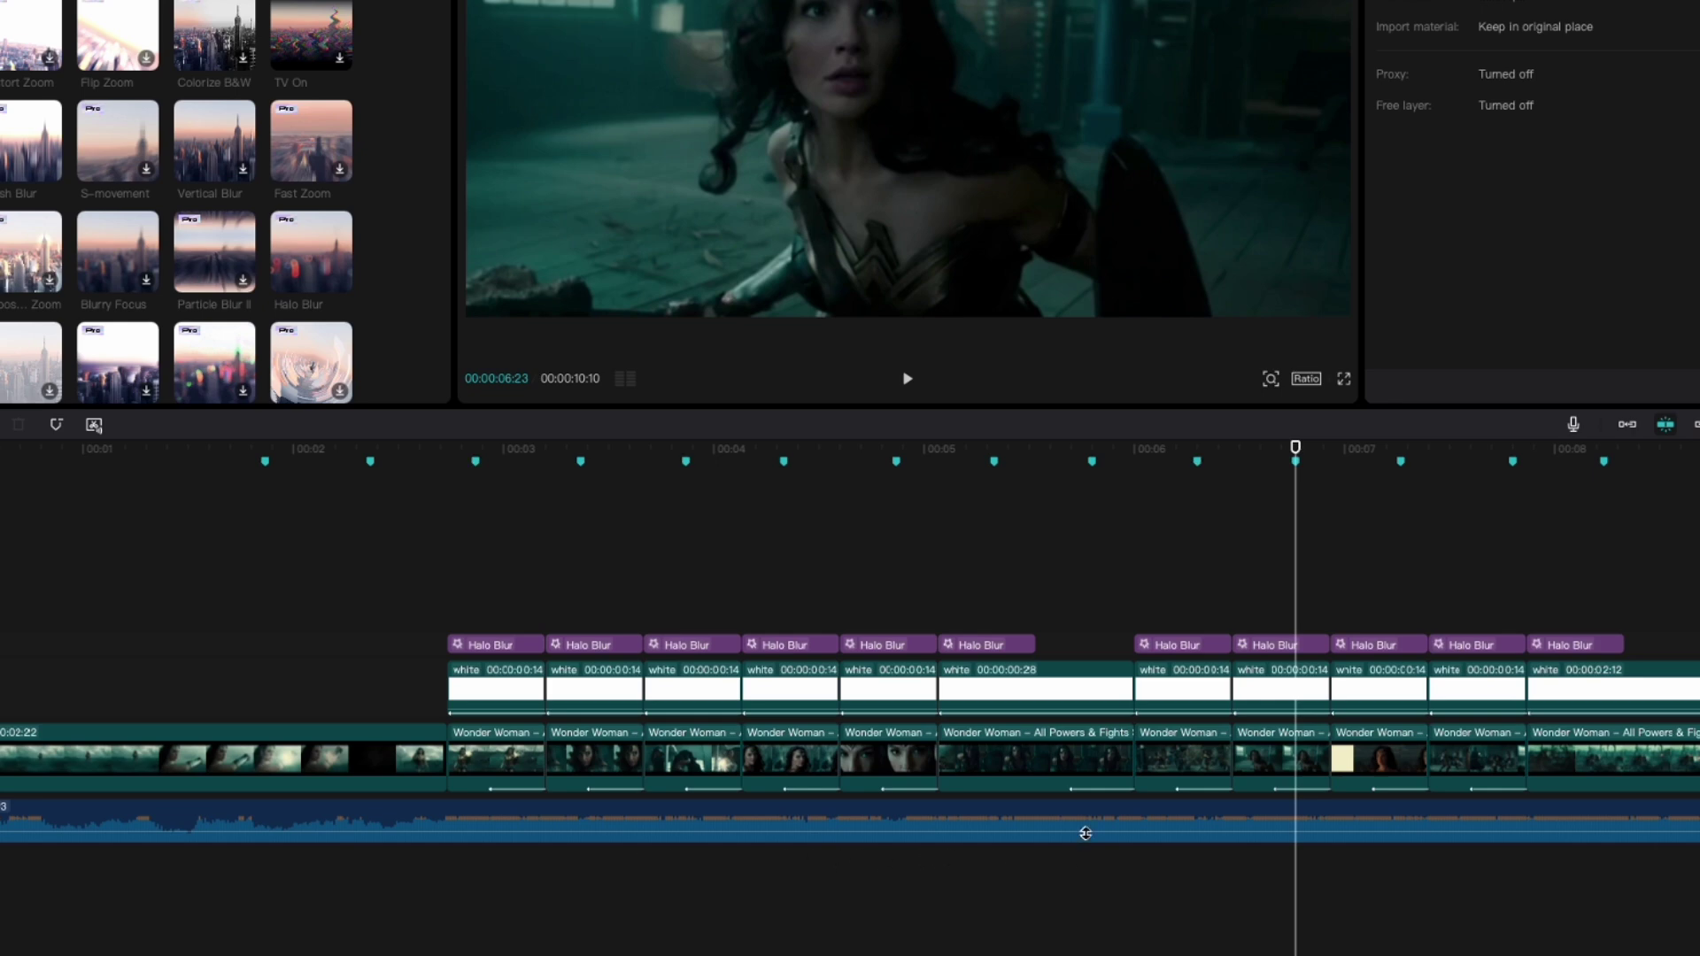
- Select the All Powers & Fights clip and scroll along the timeline
left_click(1042, 765)
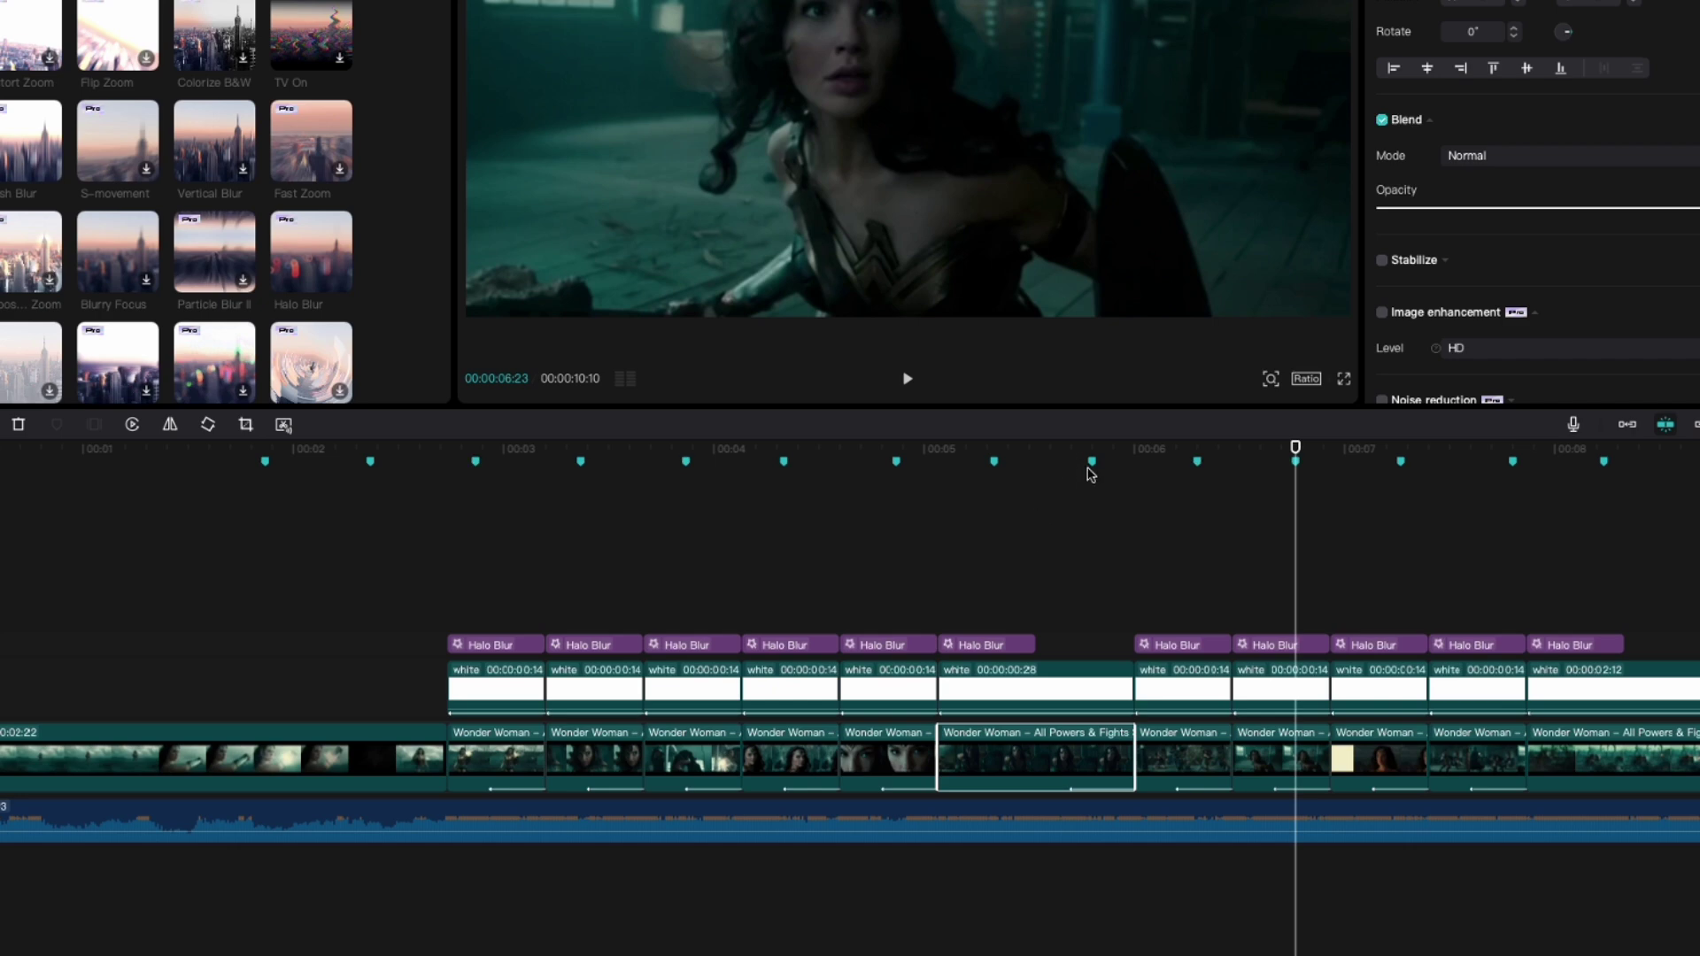
mouse_move(1050, 773)
scroll(1284, 695, "right", 5)
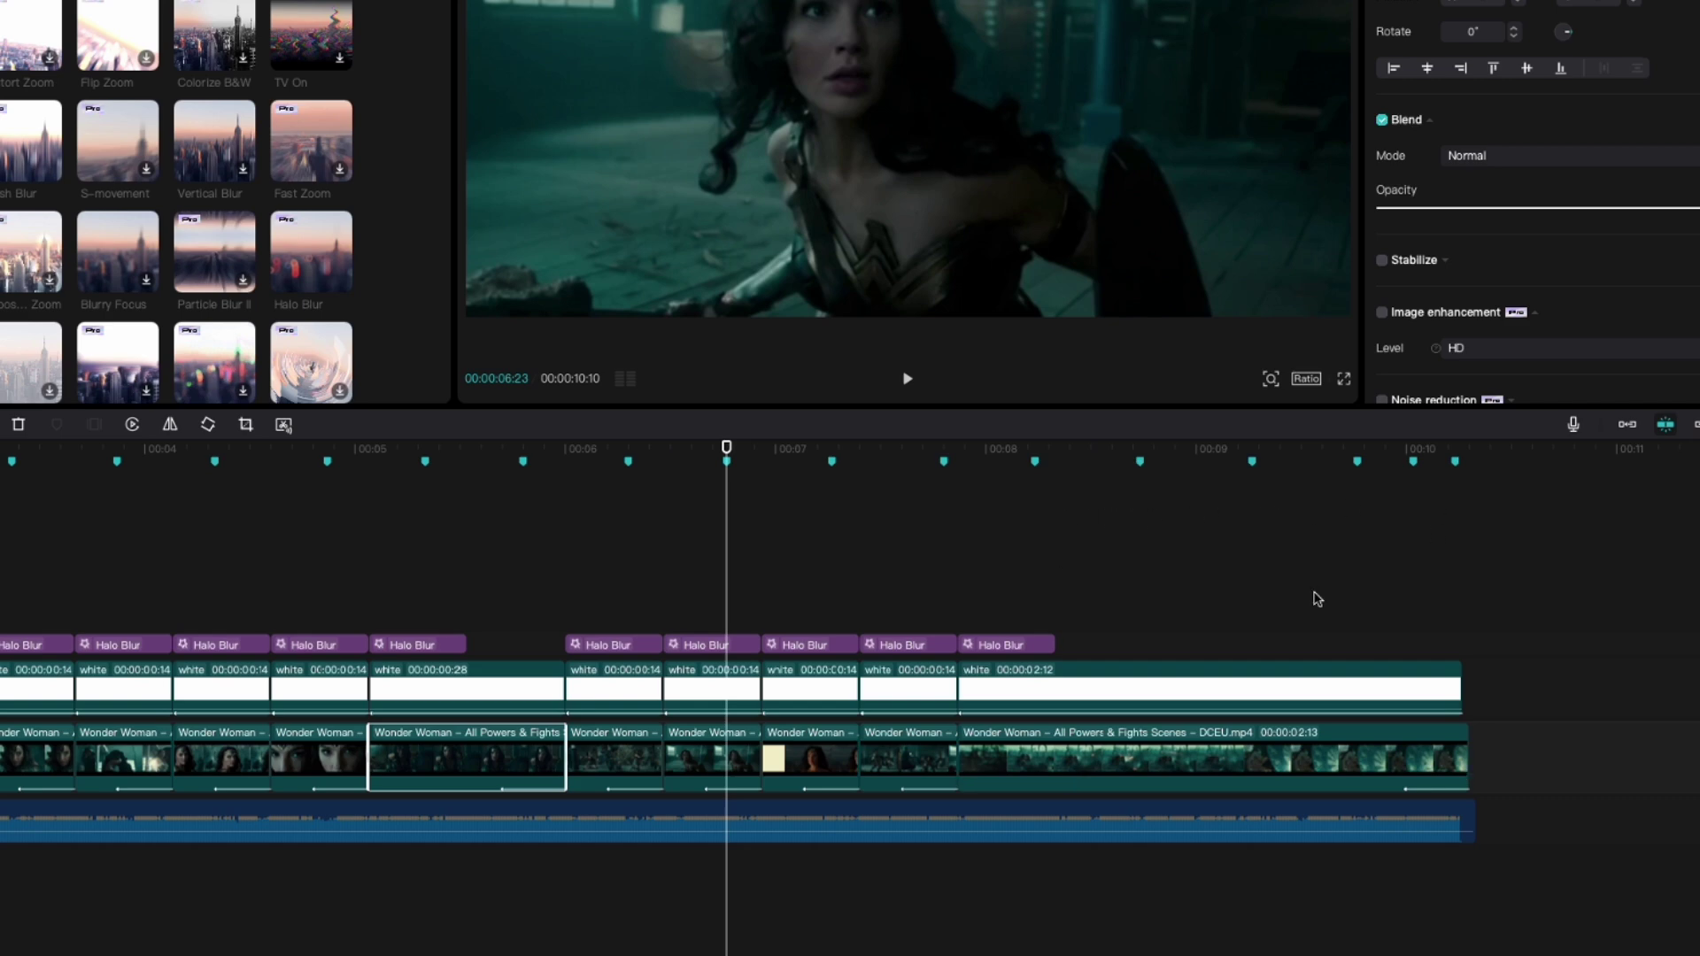
scroll(1036, 691, "left", 5)
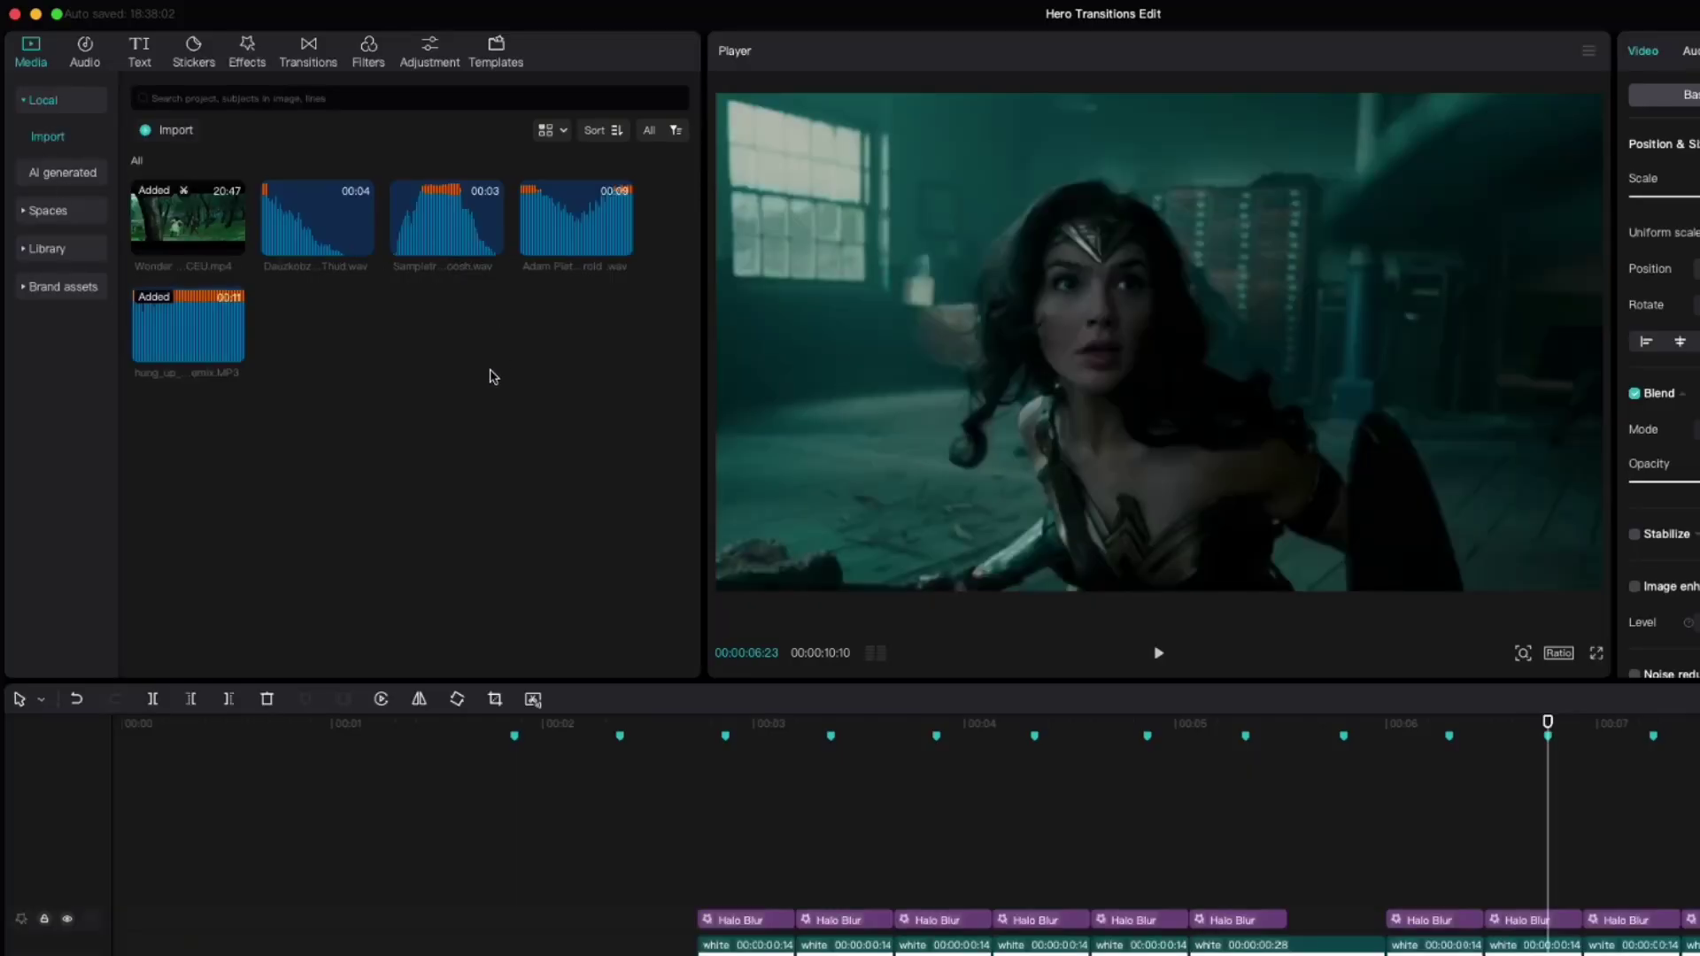
- Add the Rises and Falls riser on a new audio track and cut it off just past 3 seconds
left_click_drag(558, 254, 108, 955)
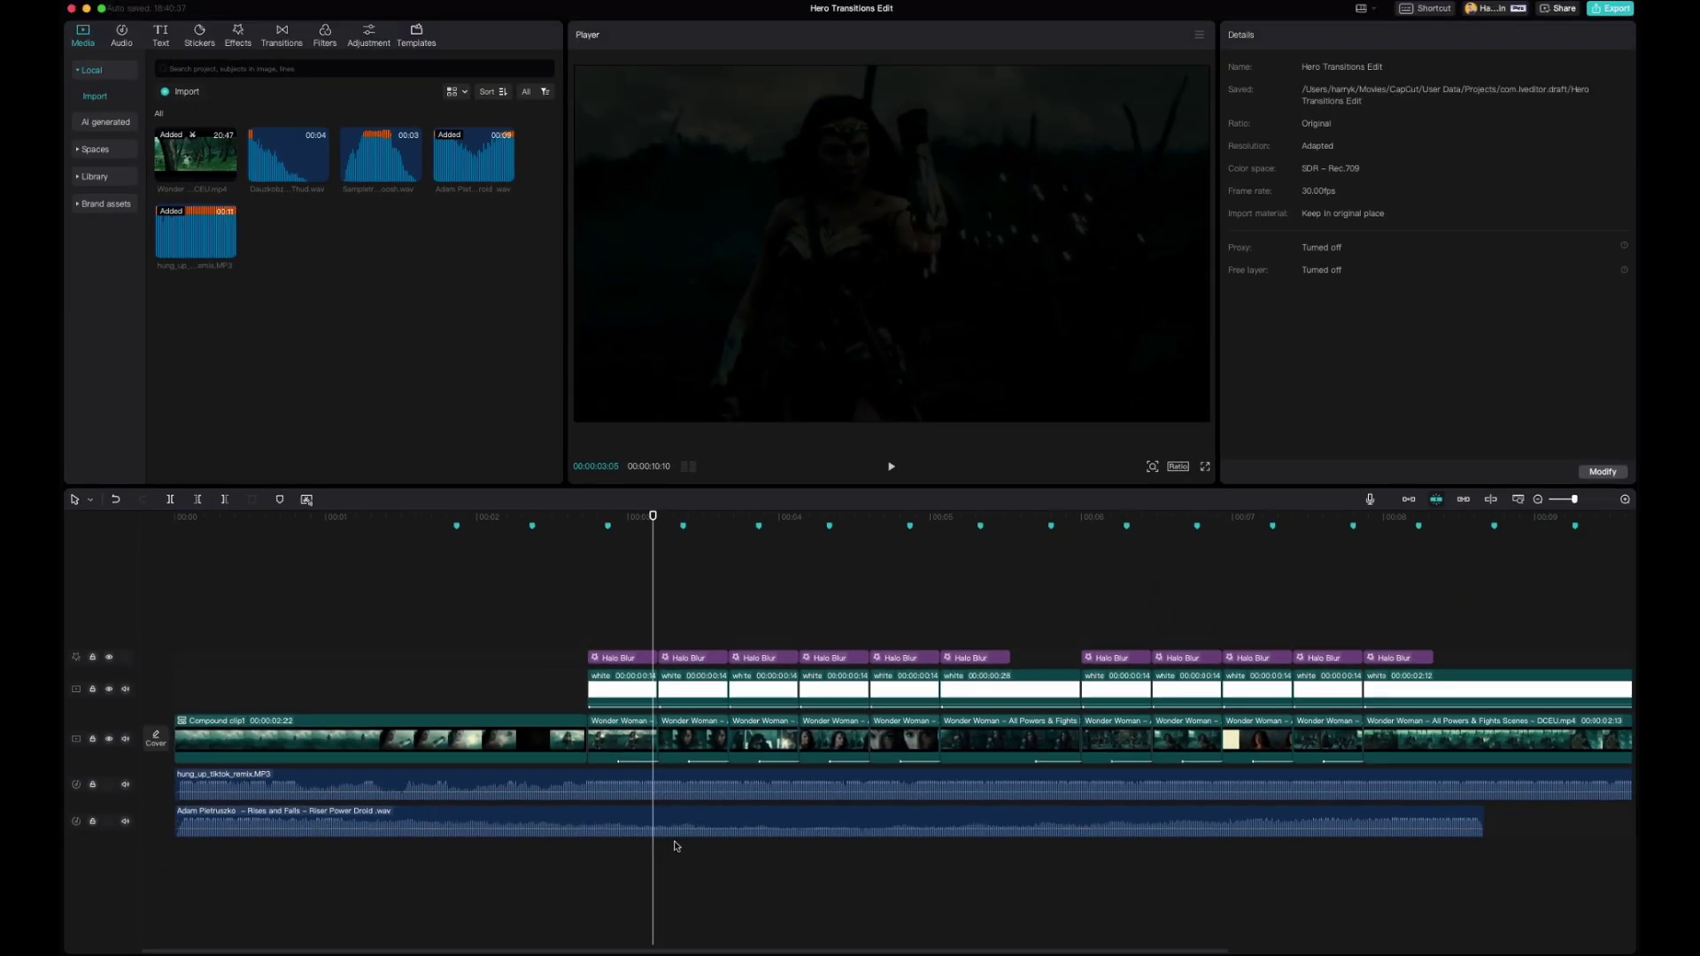
left_click(659, 822)
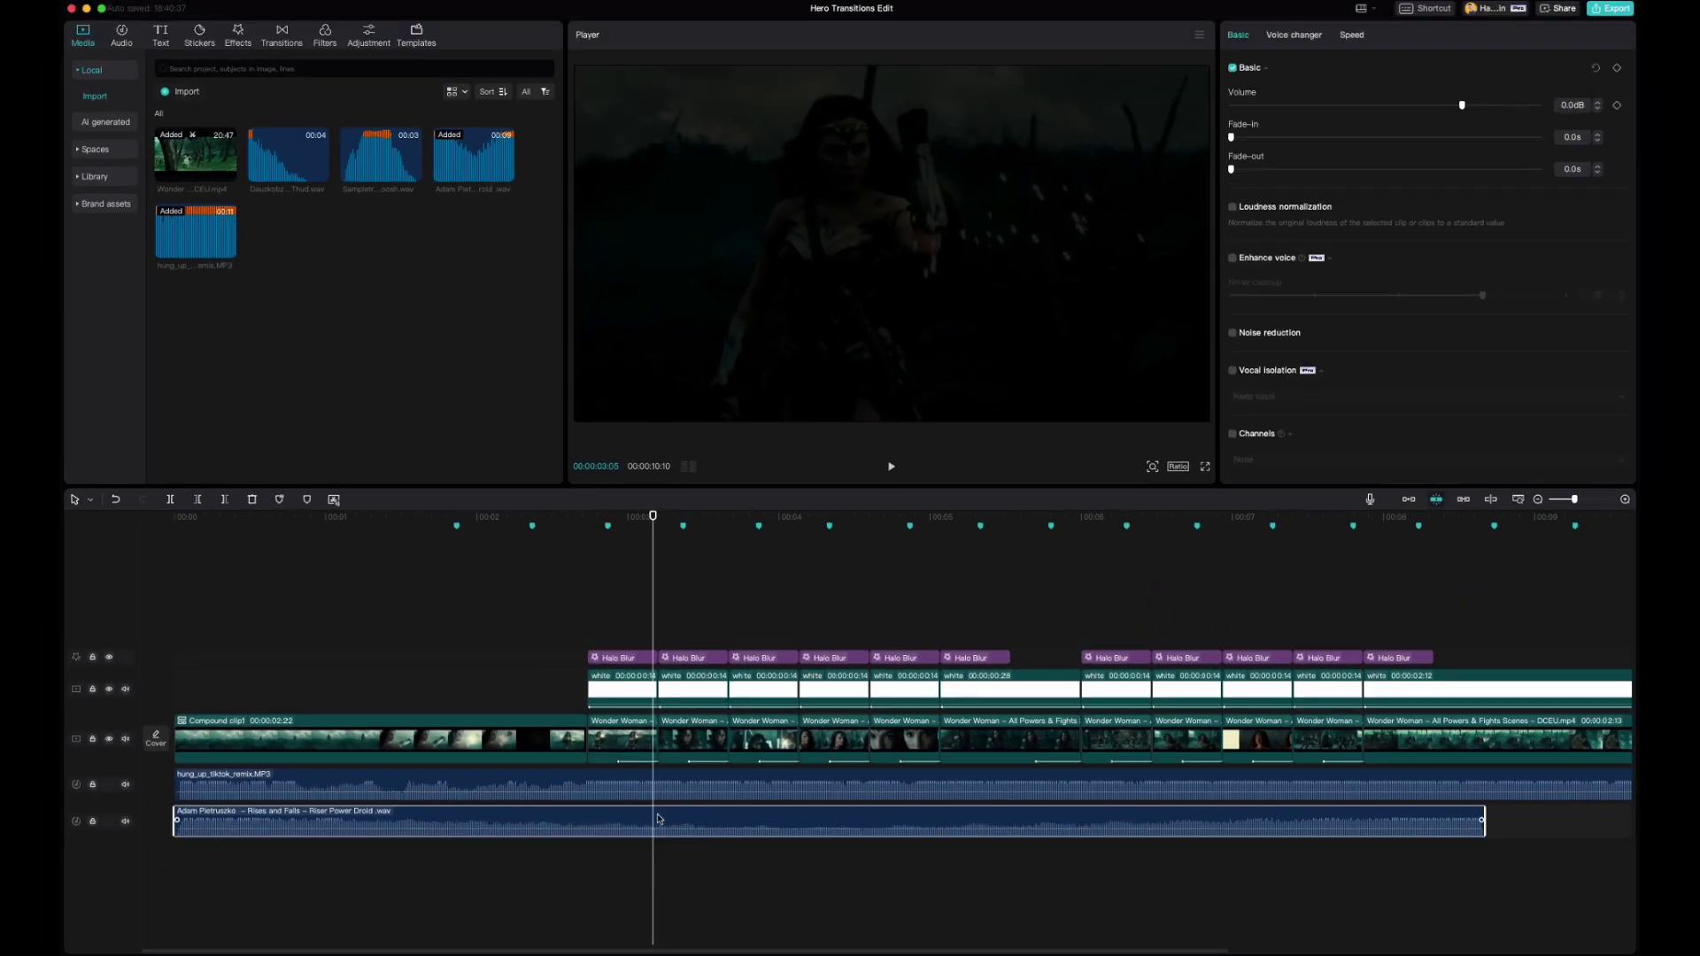
key("super+b")
left_click(682, 815)
key("Delete")
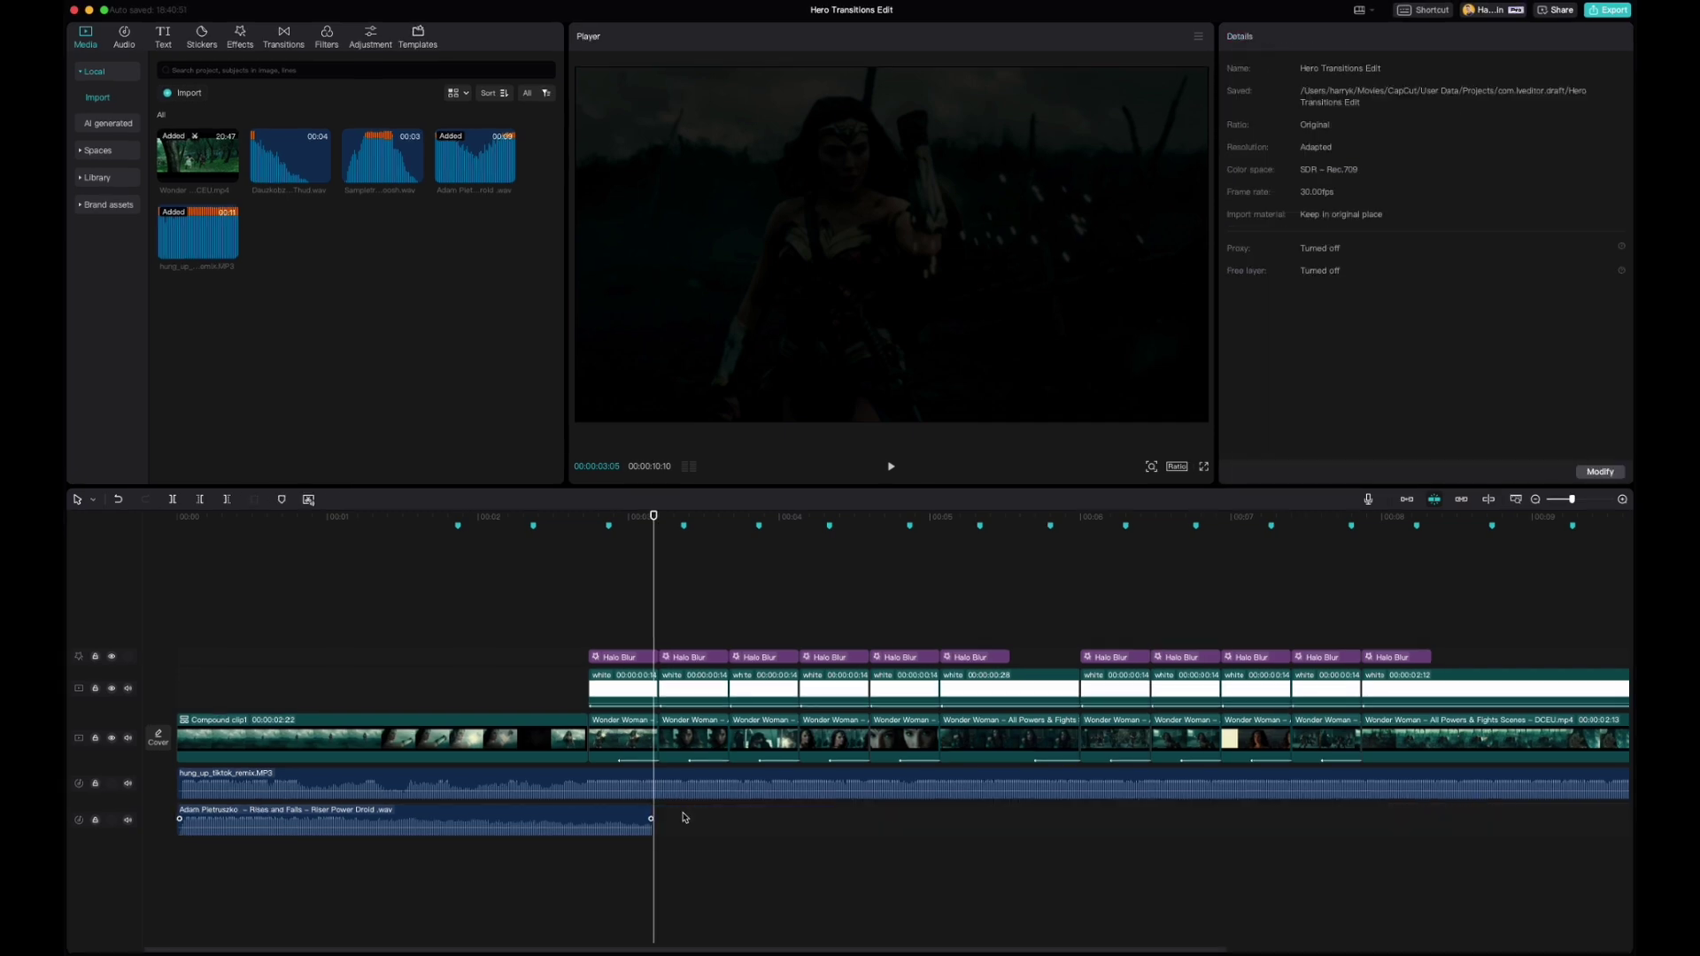
- Preview the shortened riser and give it a 0.9-second fade-out
key("super+z")
key("space")
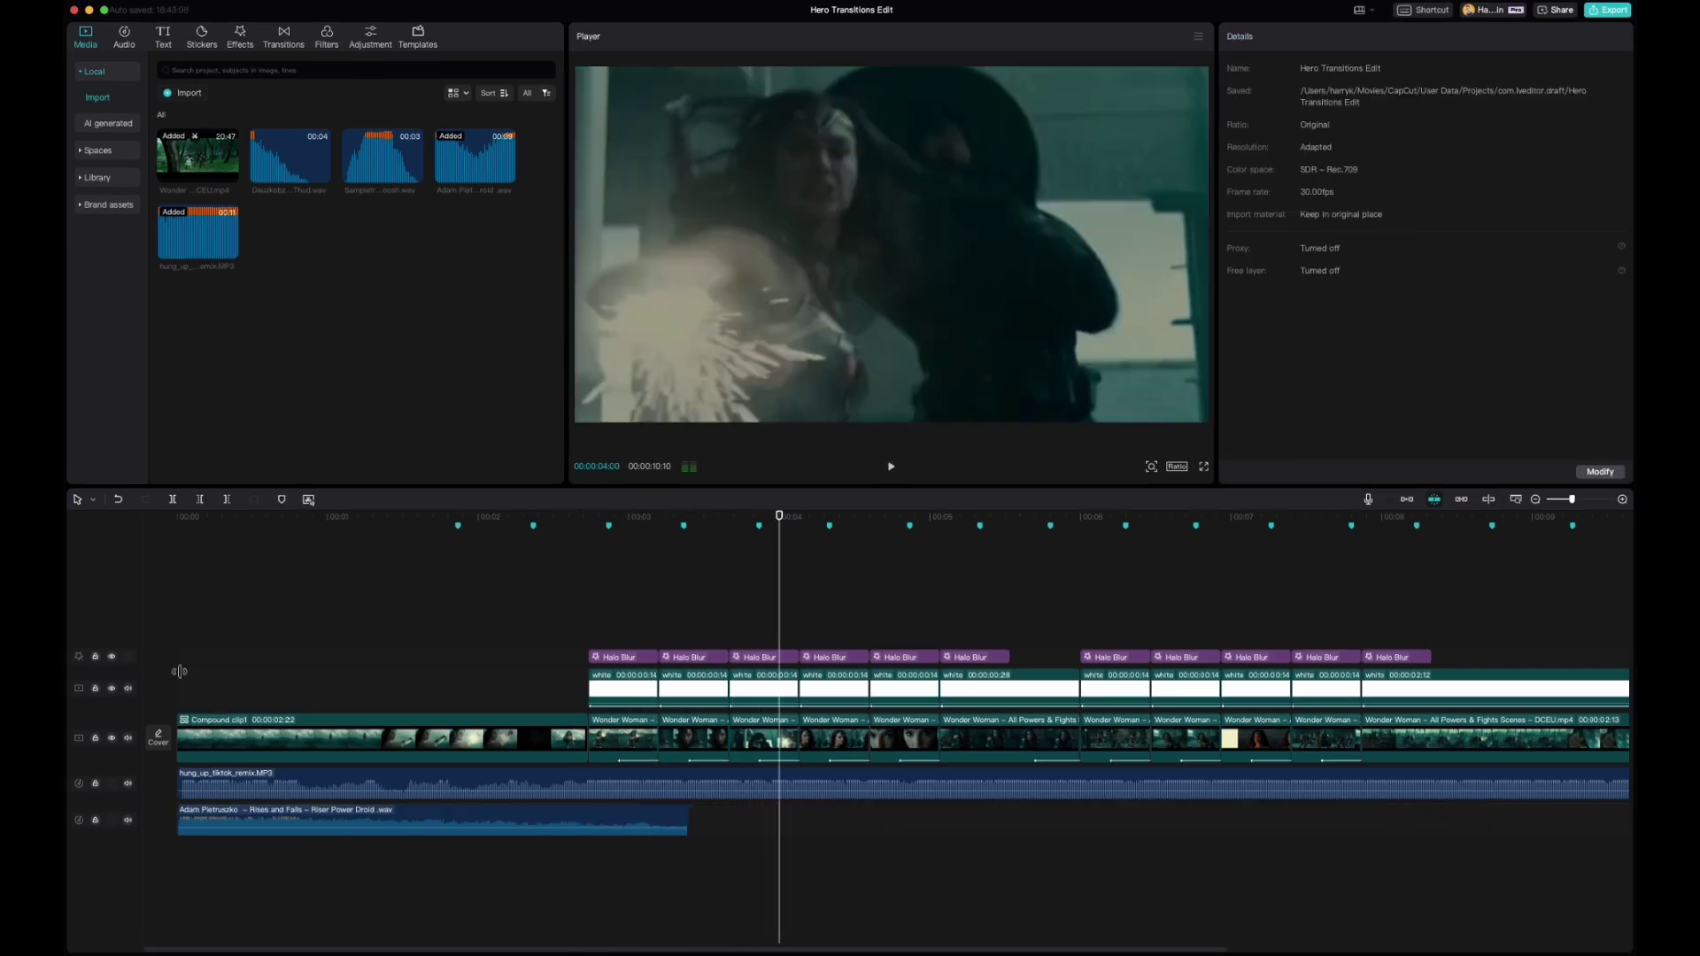
left_click_drag(683, 819, 591, 819)
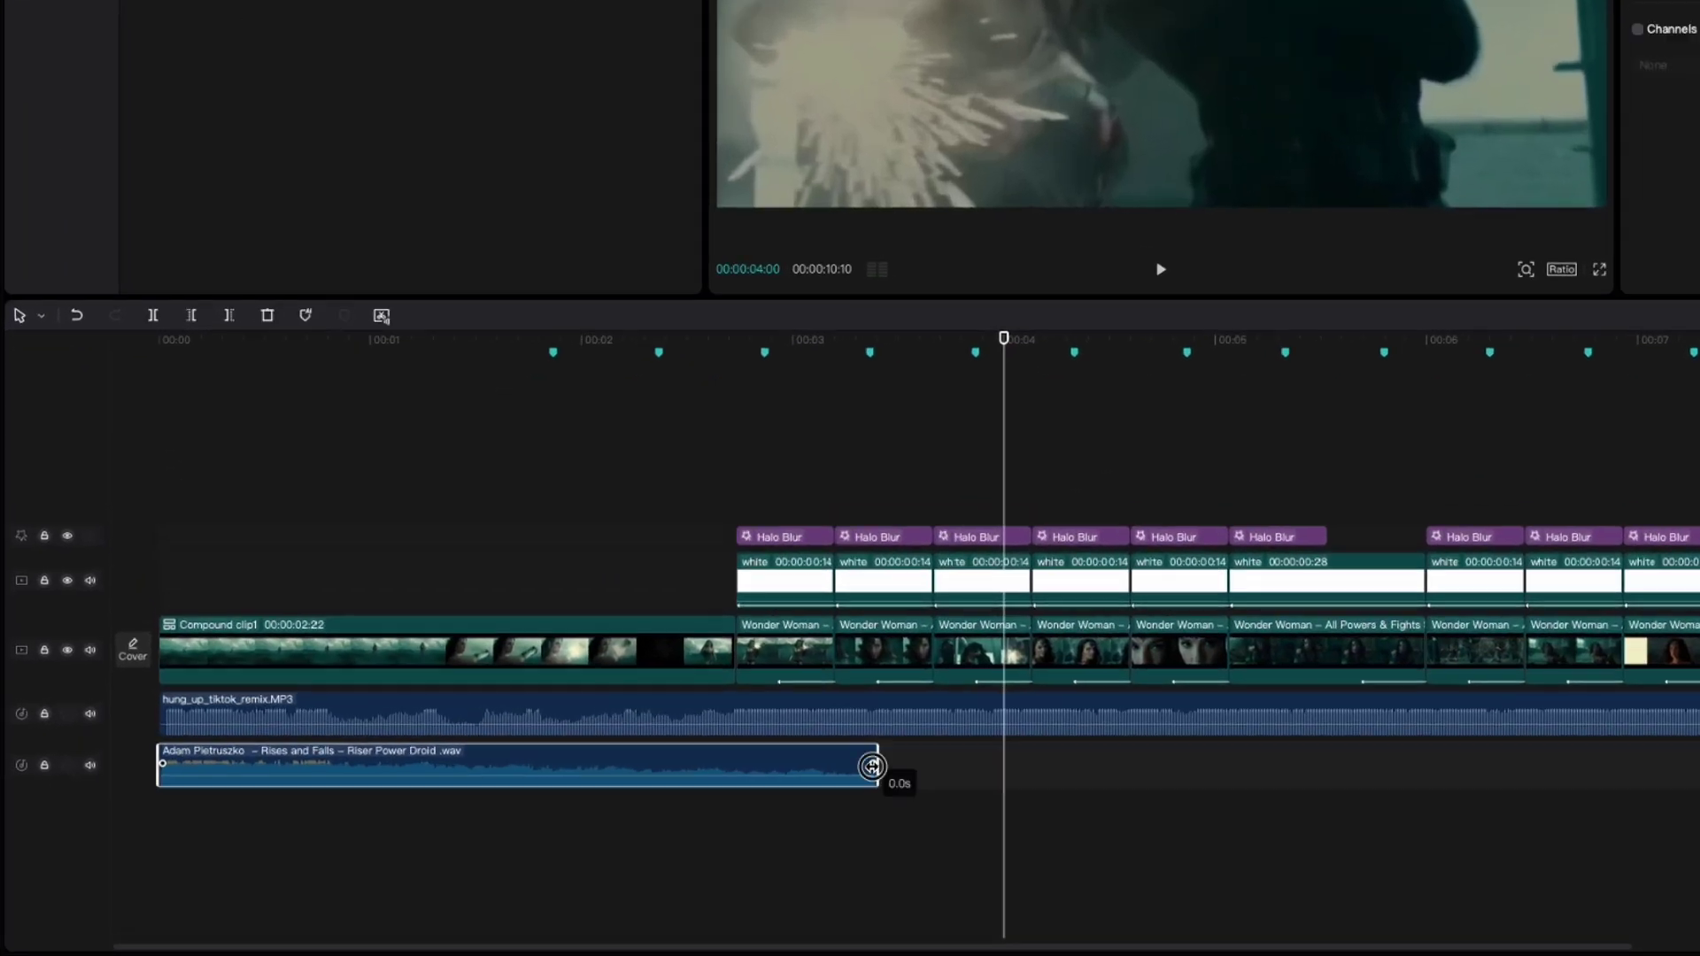
left_click_drag(744, 764, 669, 766)
- Deselect the riser and move the playhead to 00:00:01:21
left_click(455, 513)
left_click(466, 496)
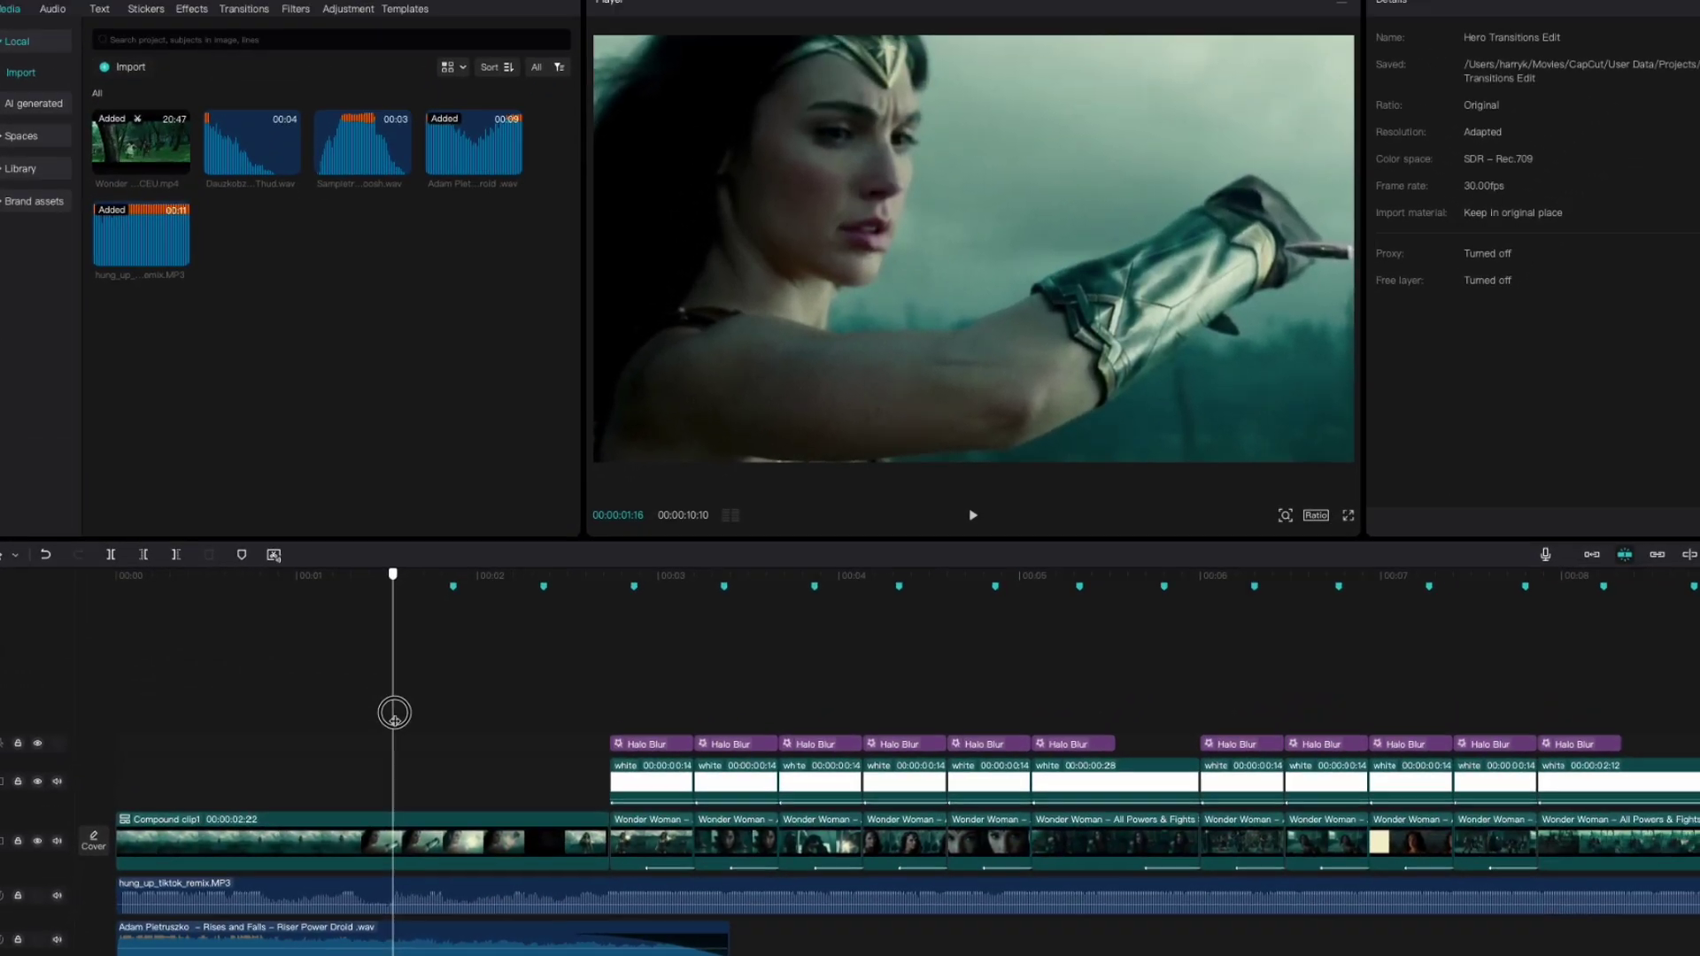
left_click(486, 503)
left_click_drag(397, 714, 425, 730)
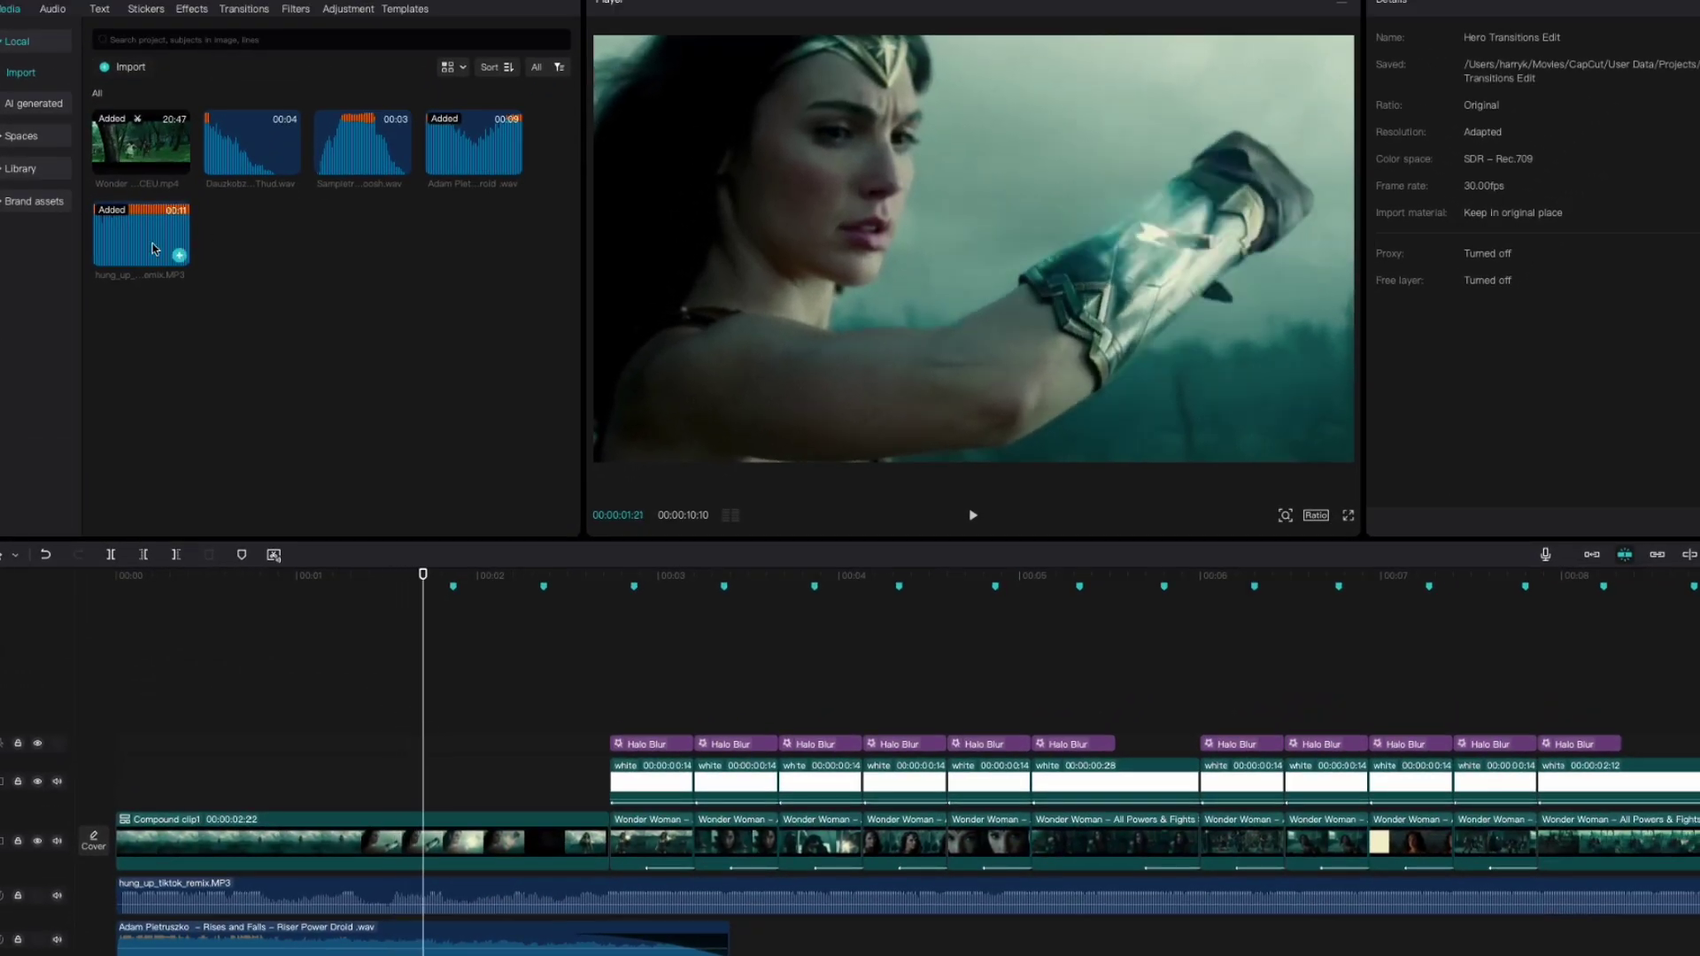
- Put the Impact Deep Cinematic Thud on a third audio track, starting at the playhead
mouse_move(287, 142)
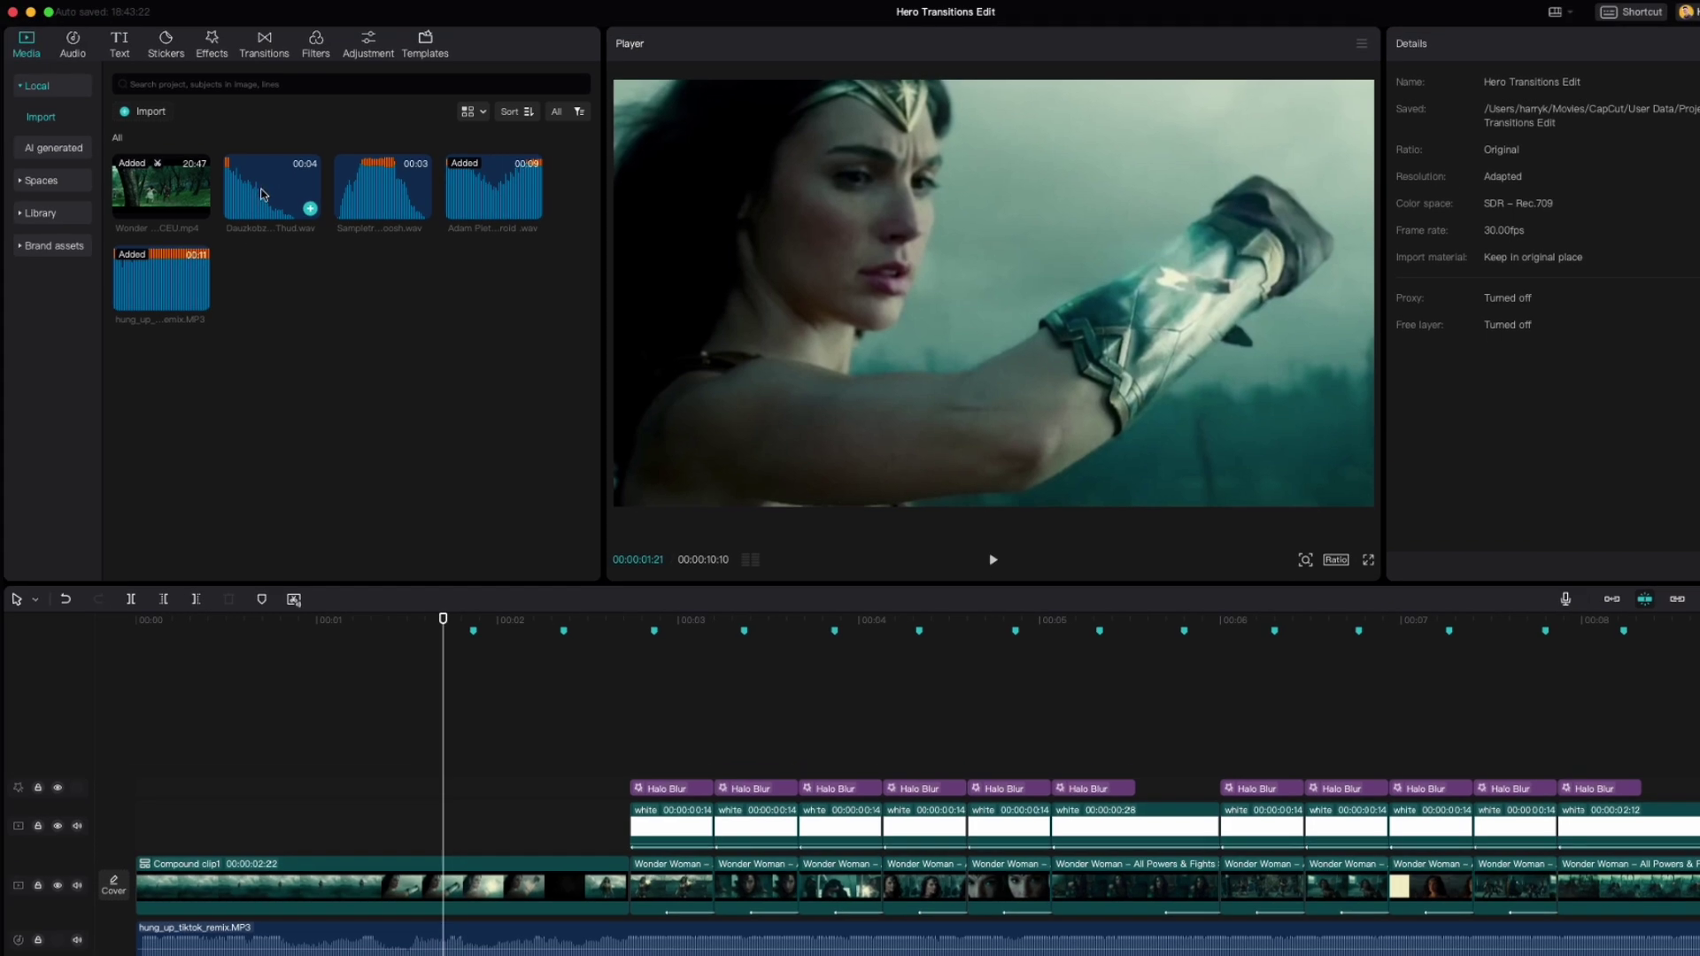
left_click_drag(261, 195, 336, 955)
left_click_drag(389, 840, 427, 828)
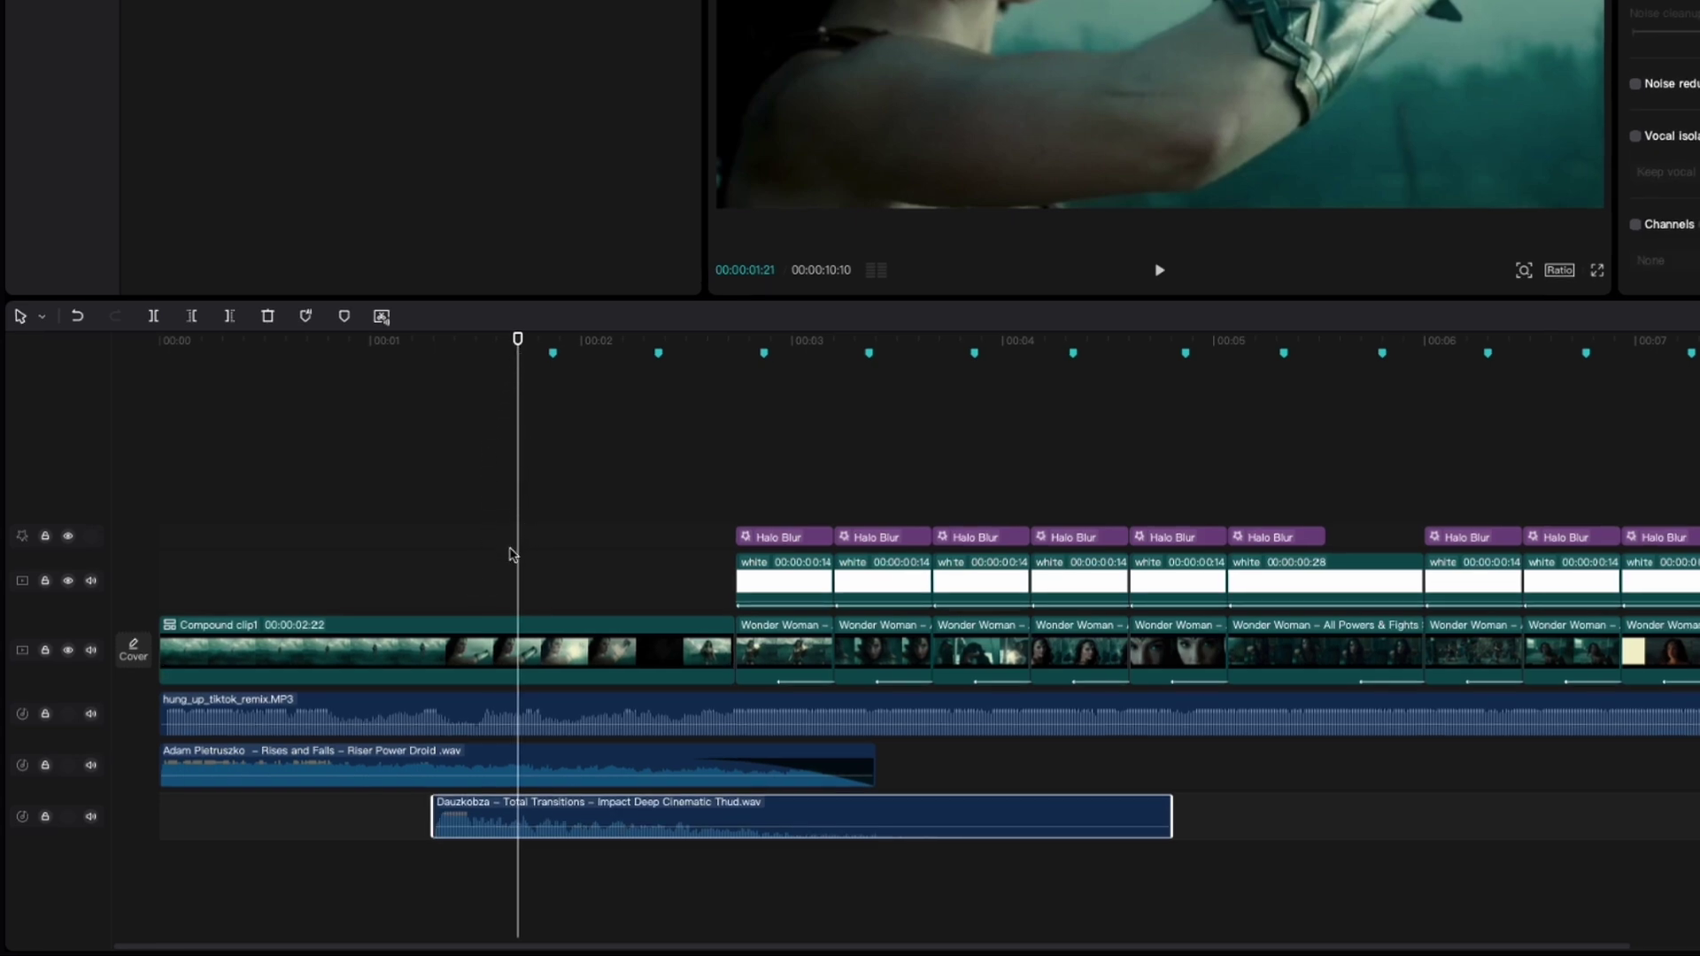
left_click_drag(561, 819, 643, 819)
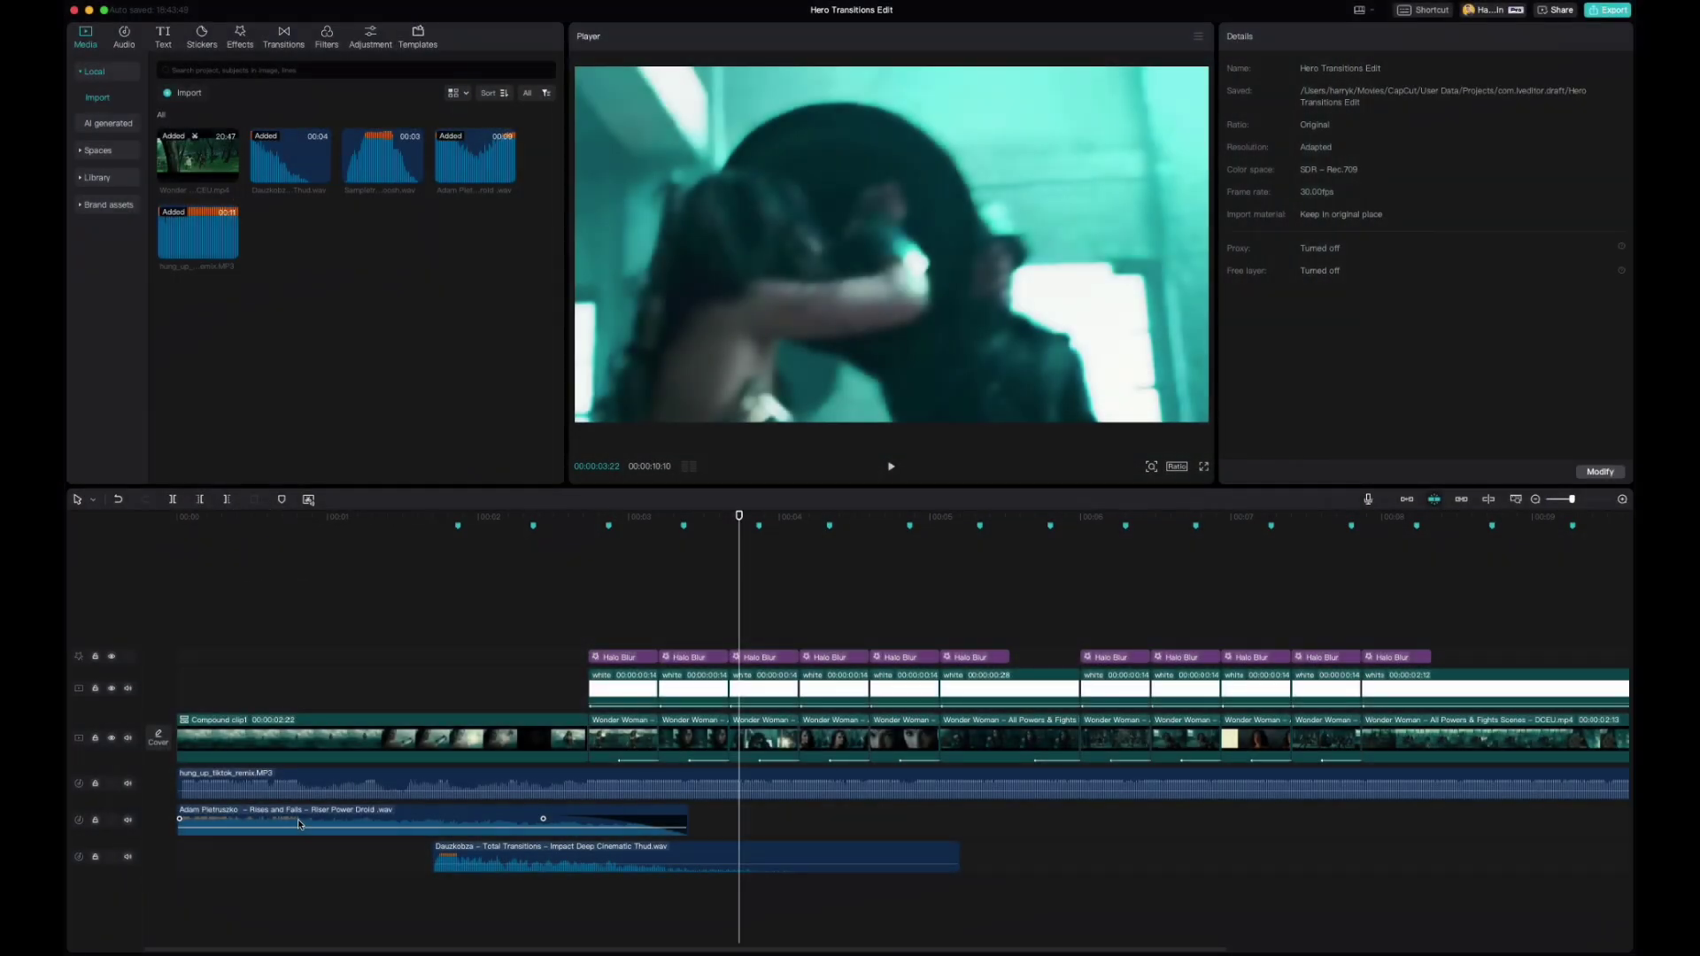
- Place the Stuttering Whoosh on a fourth track at 0:00 and preview the layered sounds
left_click_drag(376, 158, 167, 883)
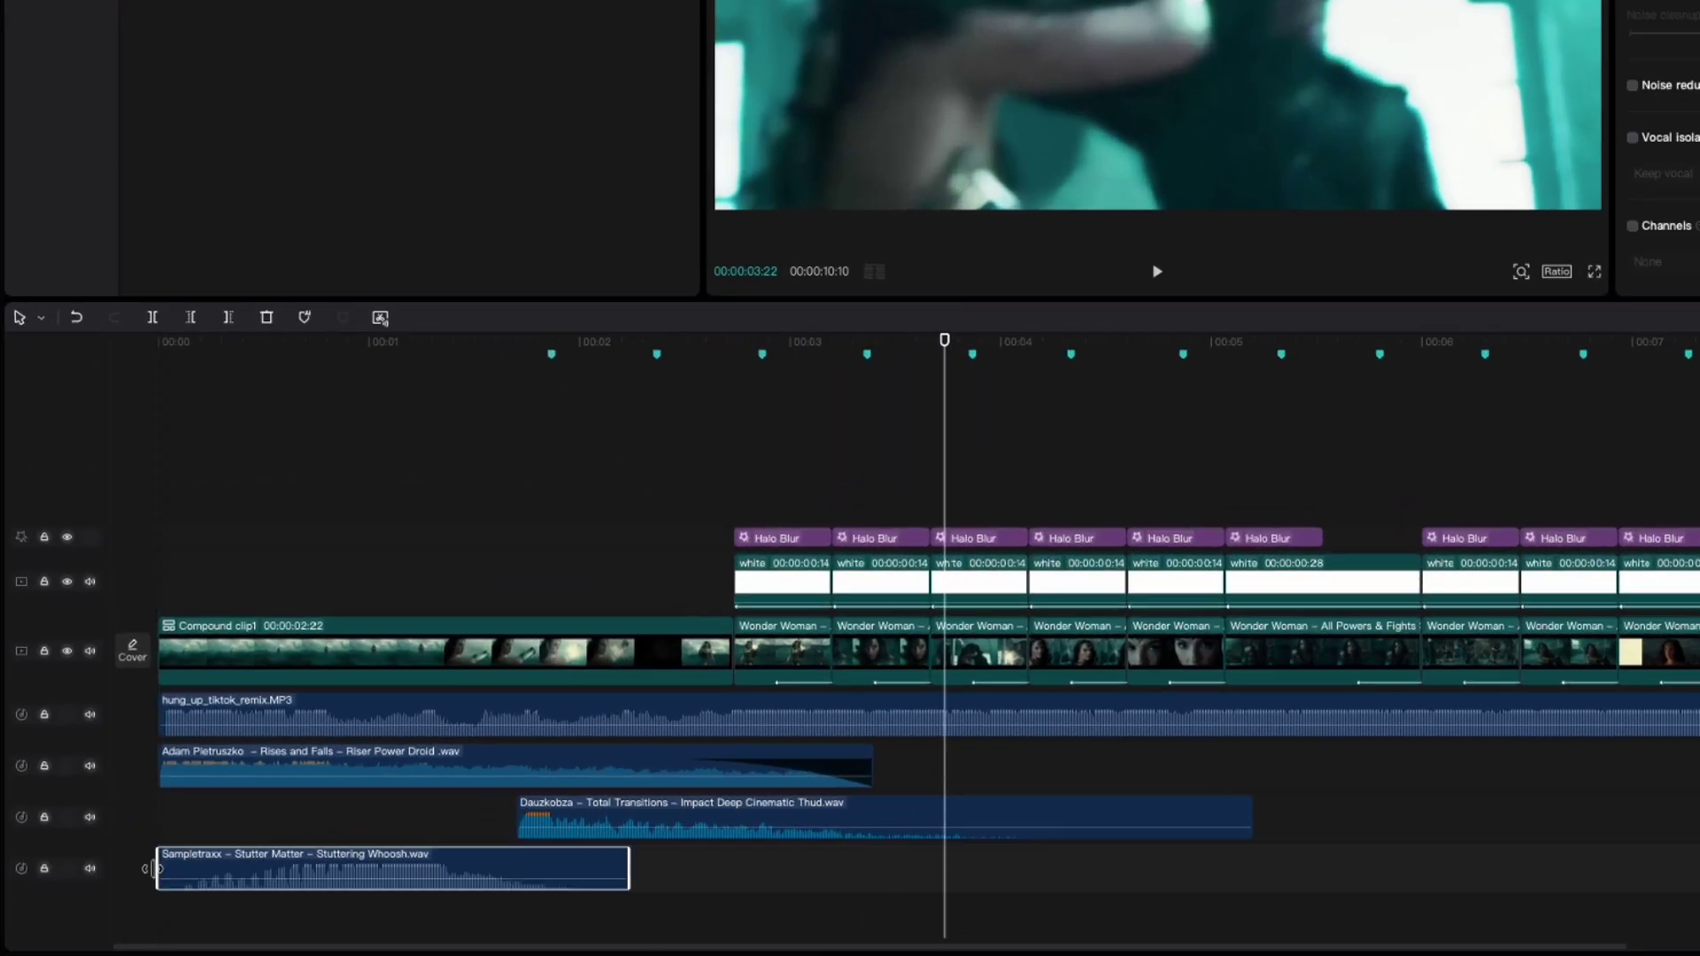
left_click(162, 354)
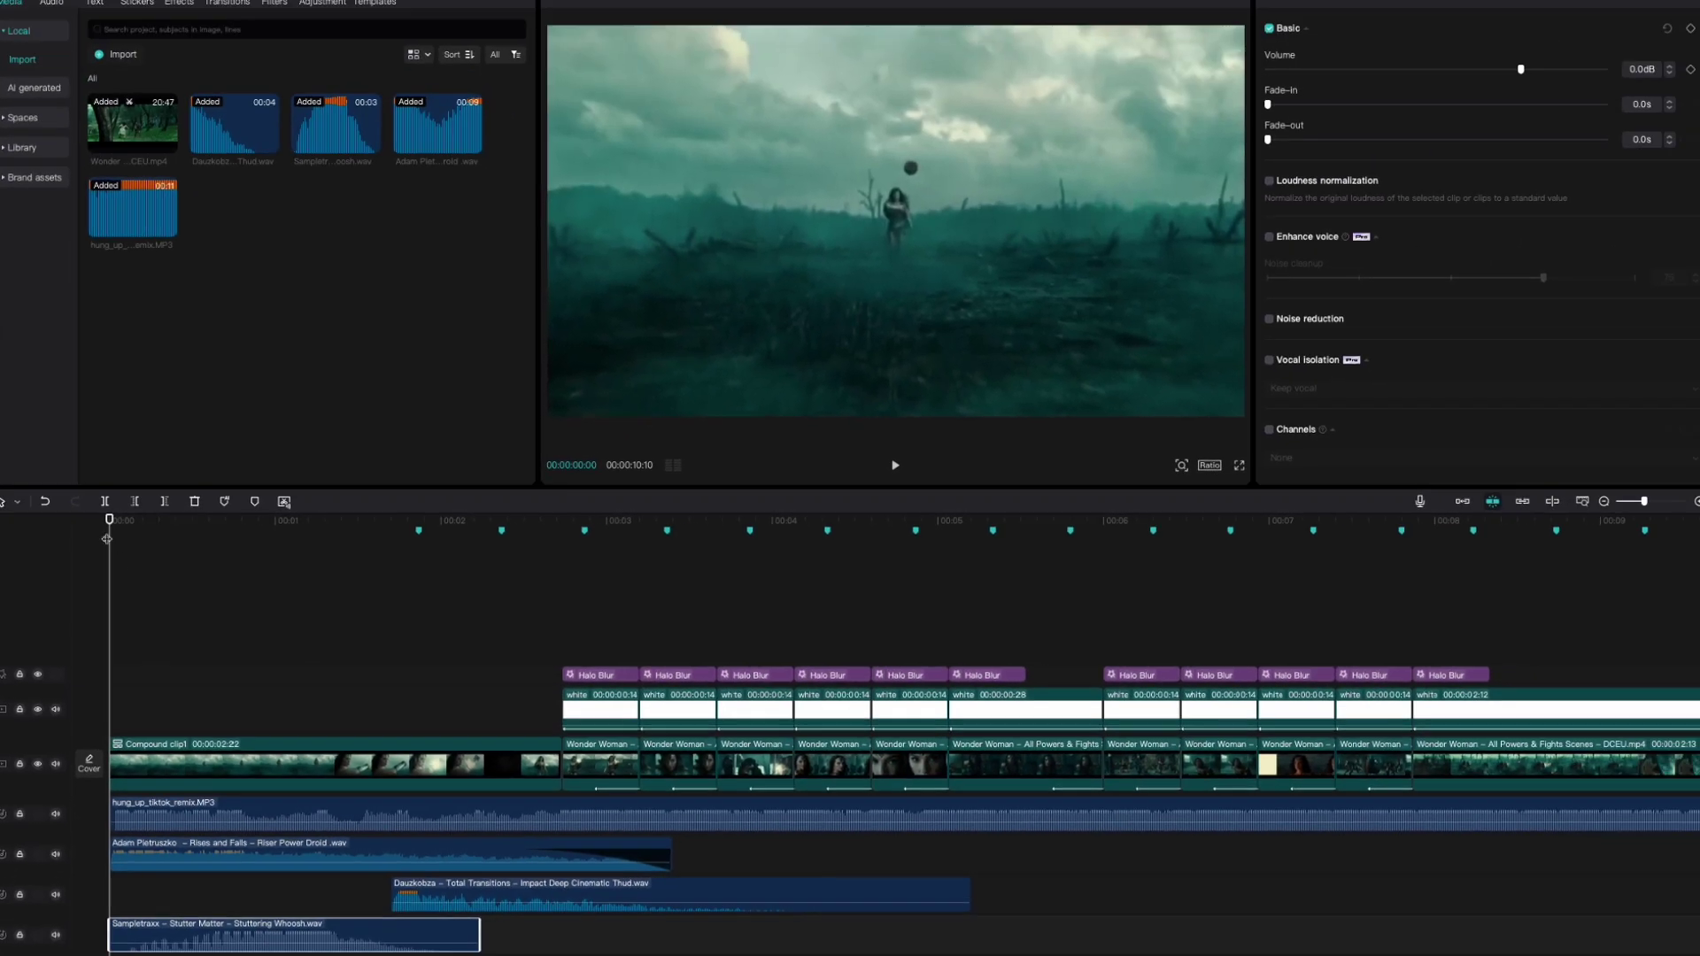
key("space")
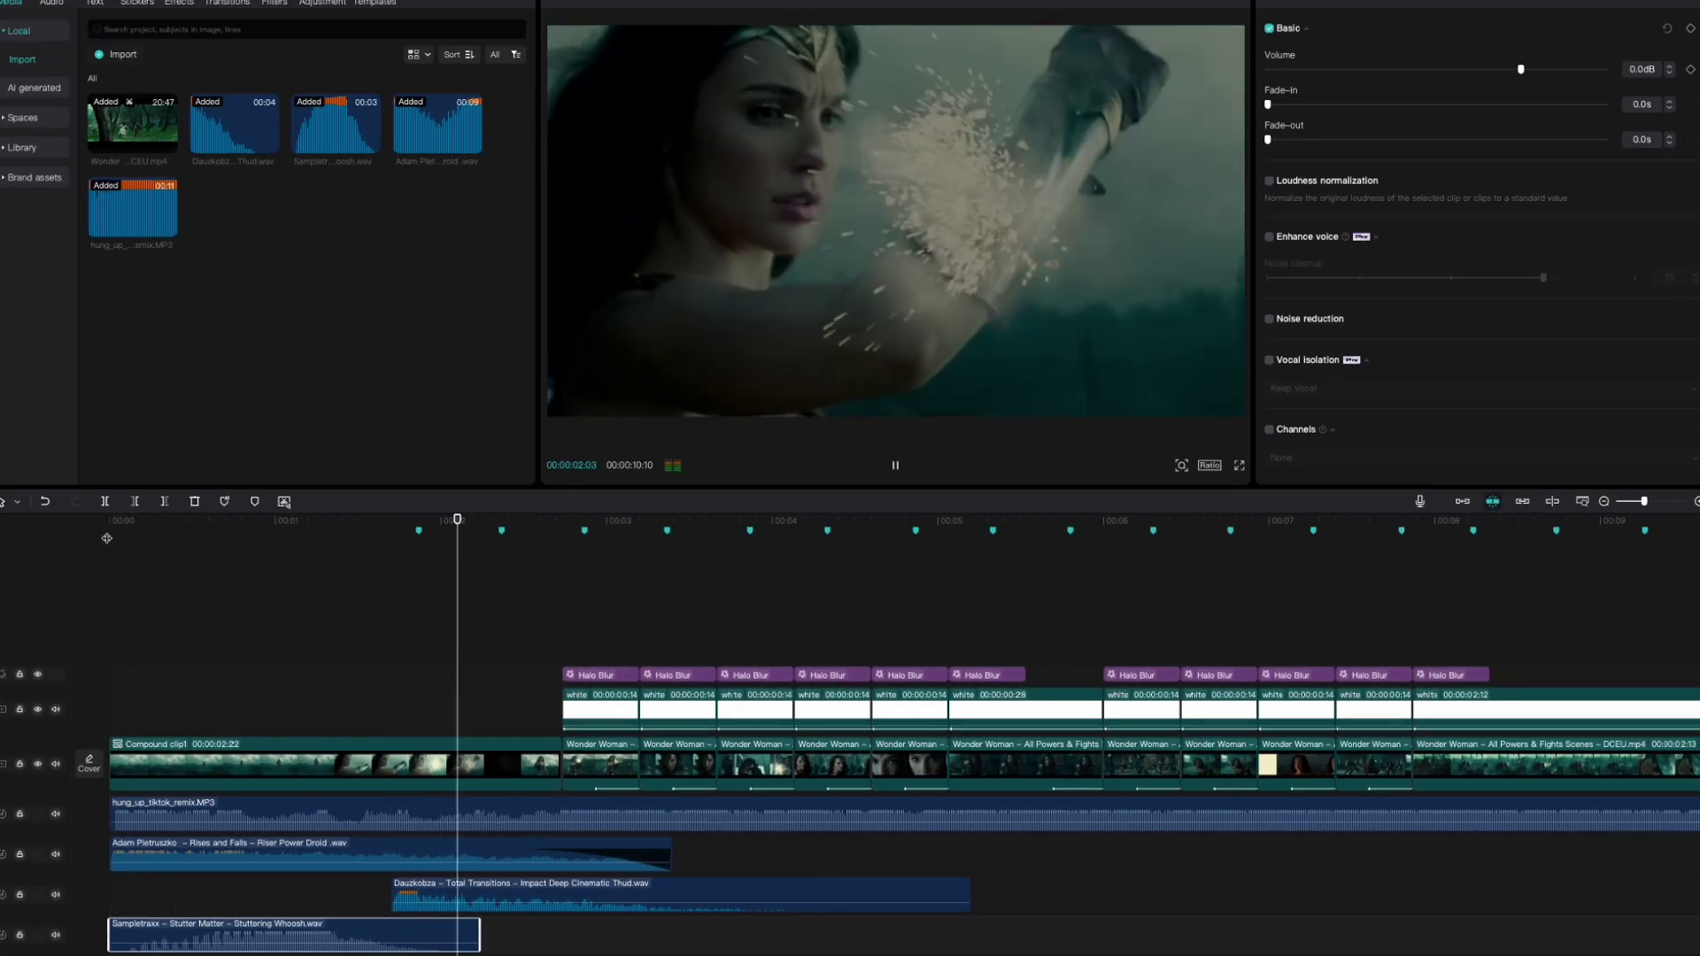
key("space")
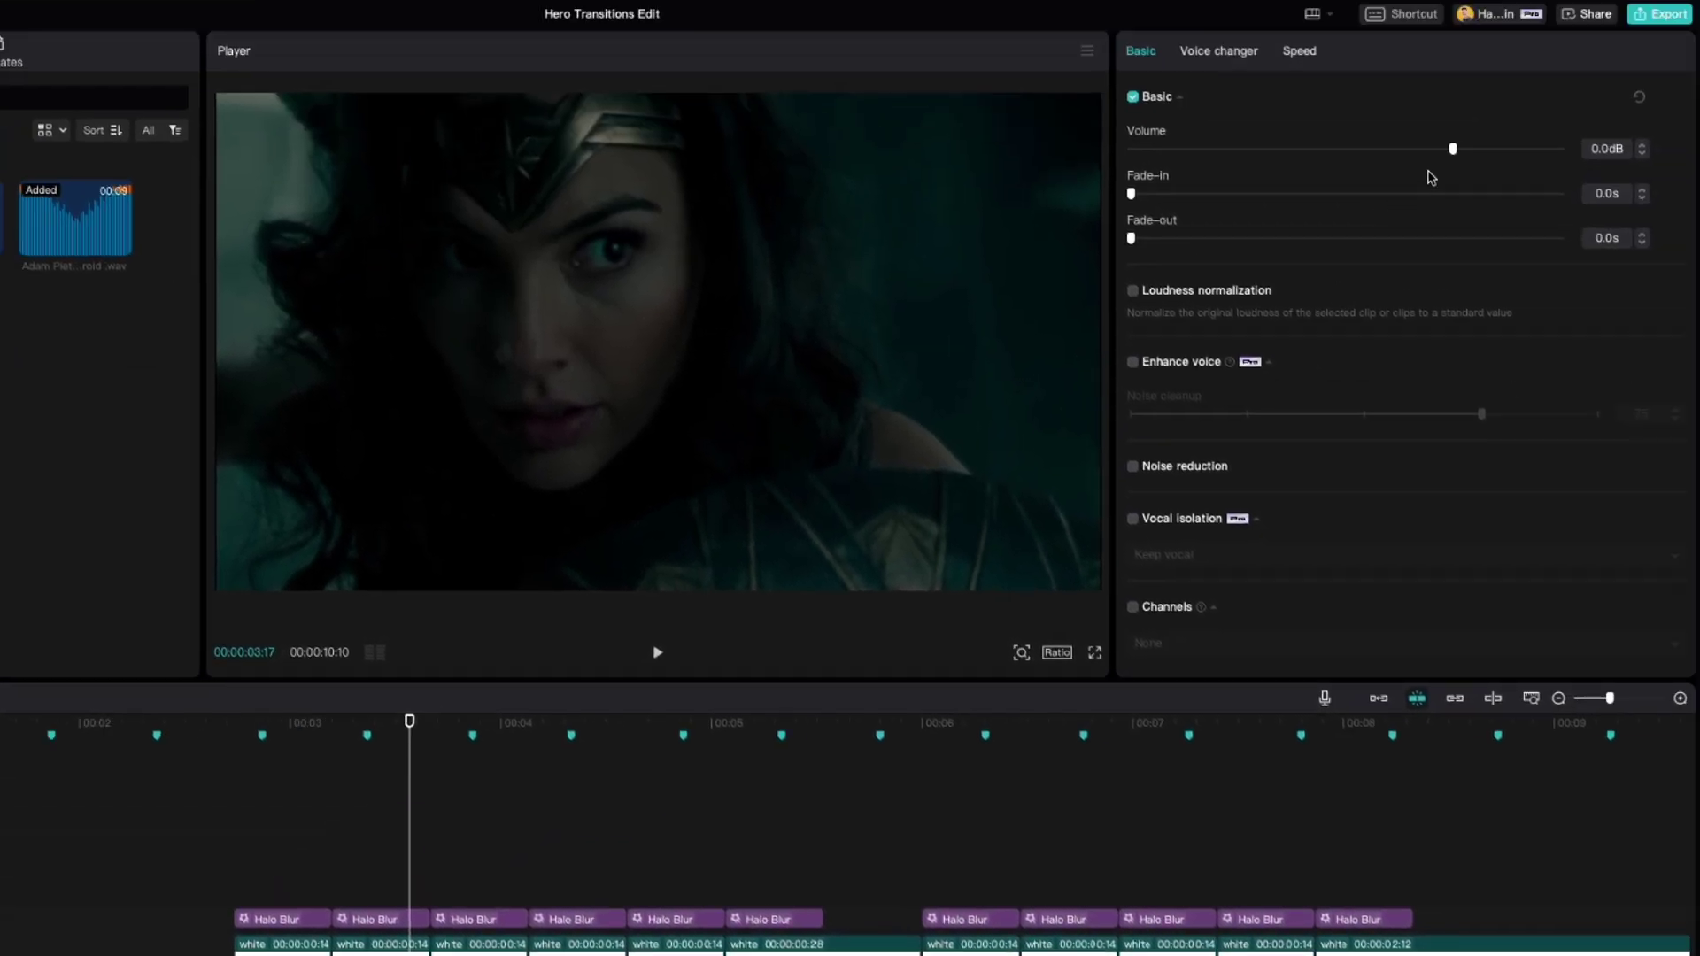
- Lower the Stuttering Whoosh volume to -10.0 dB, then select the hung_up_tiktok_remix.MP3 clip
left_click_drag(1456, 152, 1396, 159)
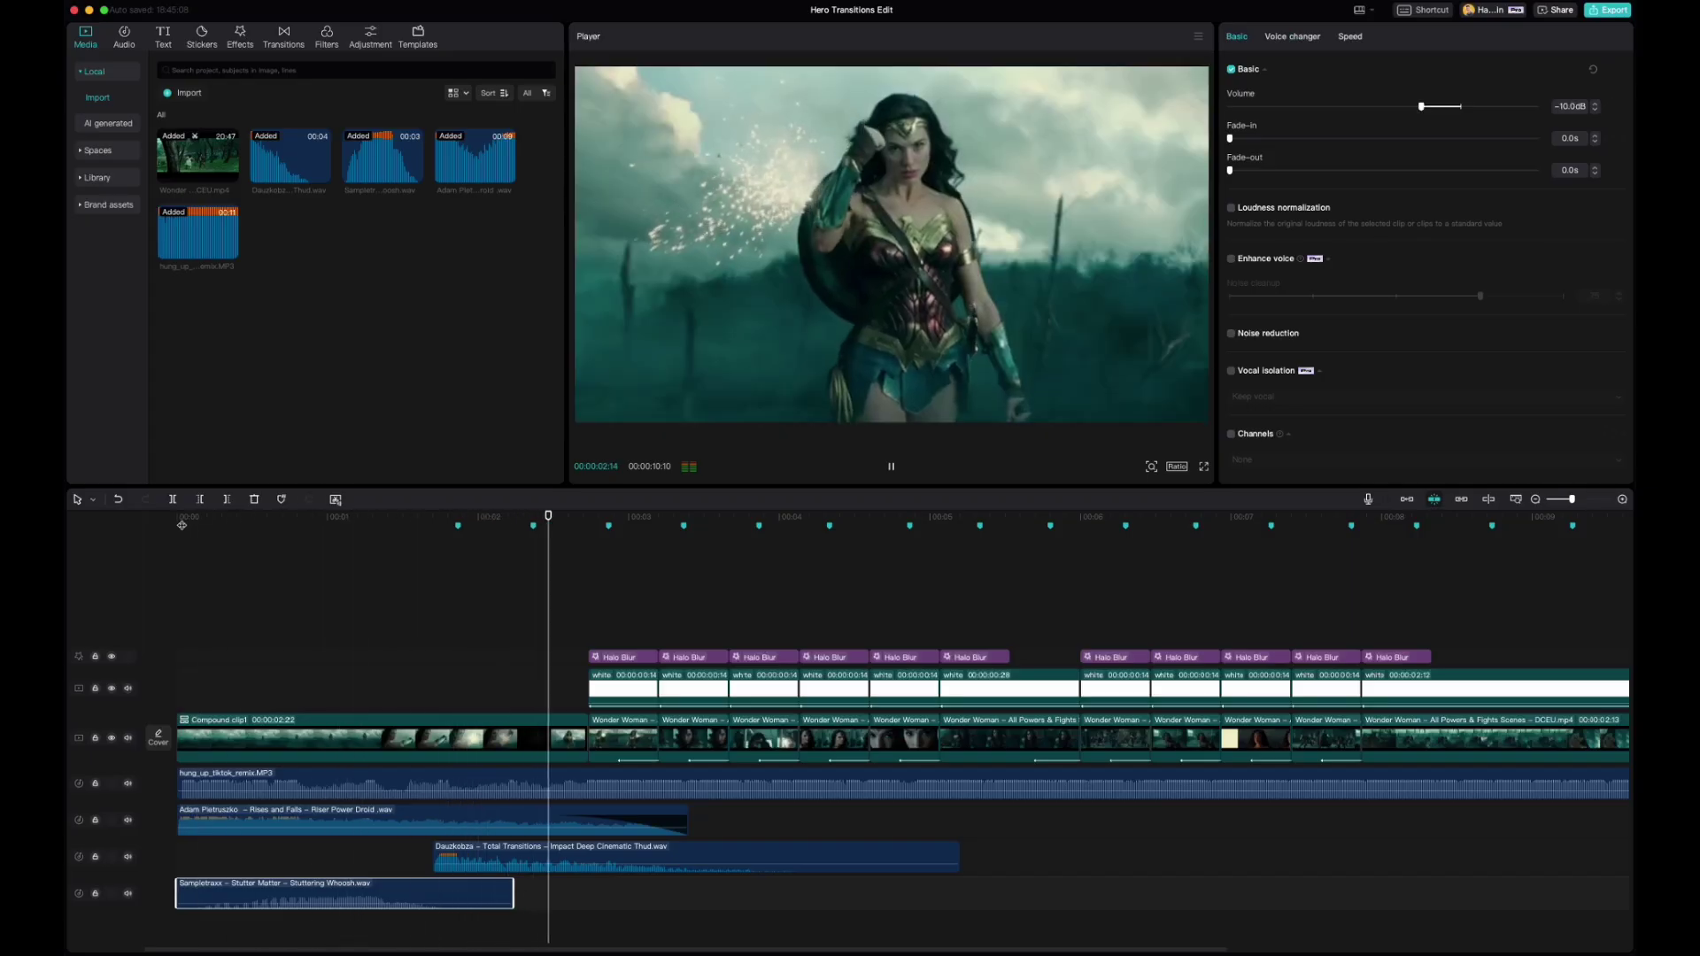
left_click(885, 784)
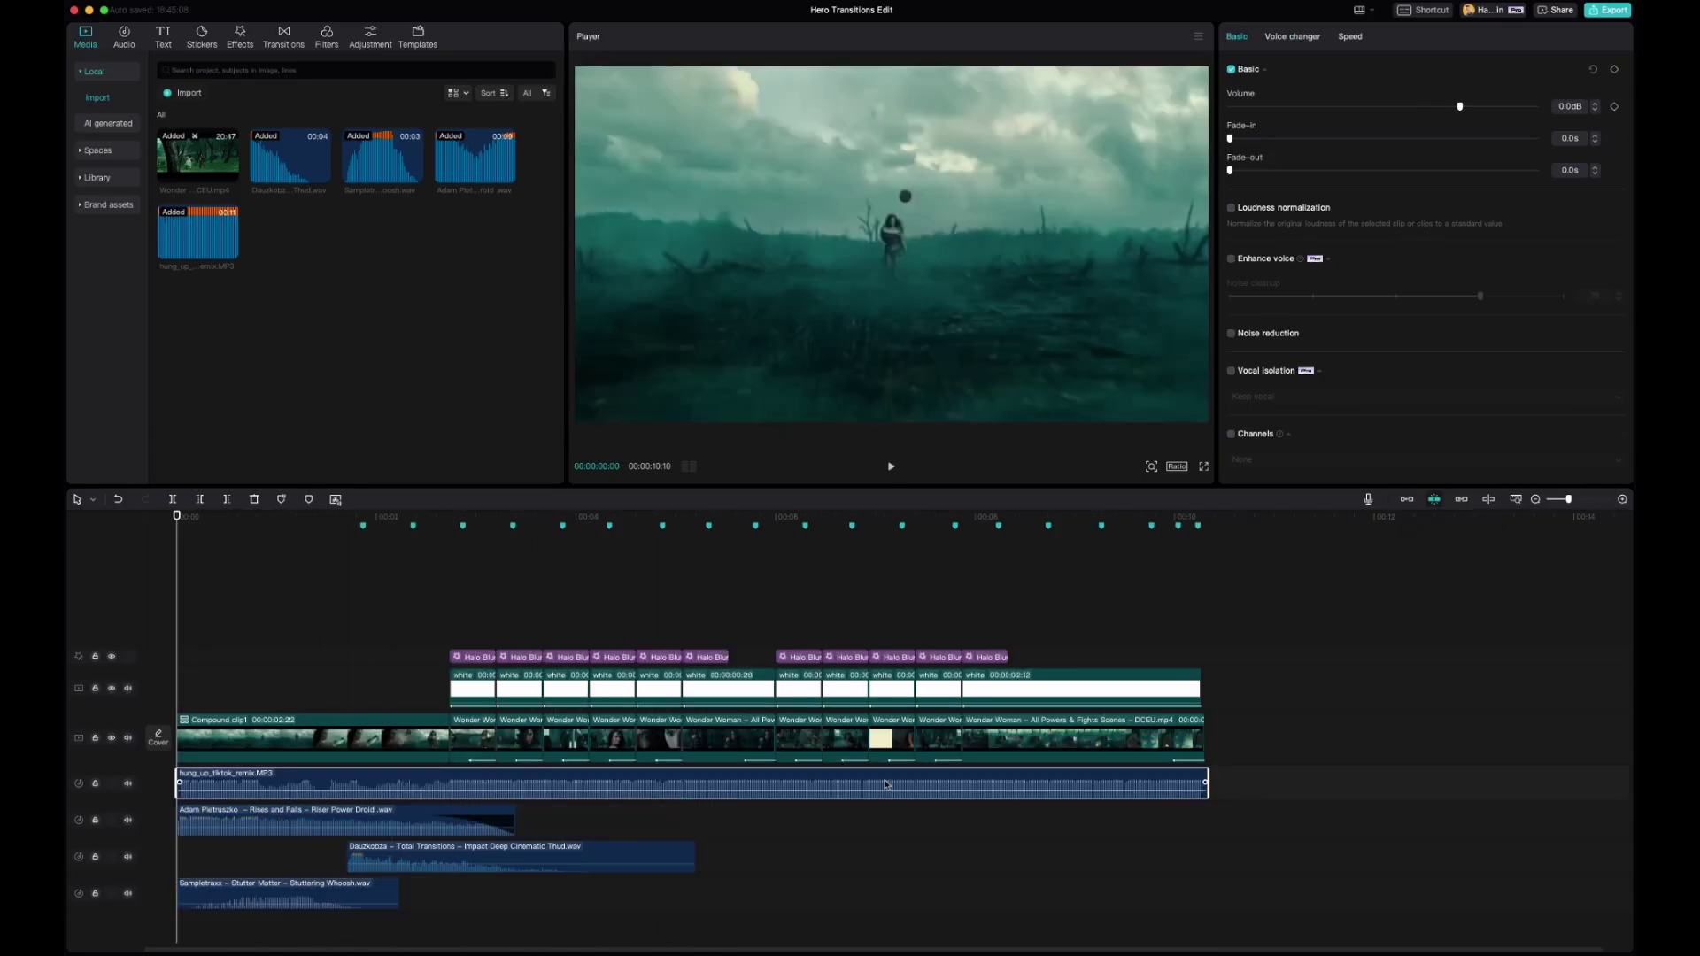